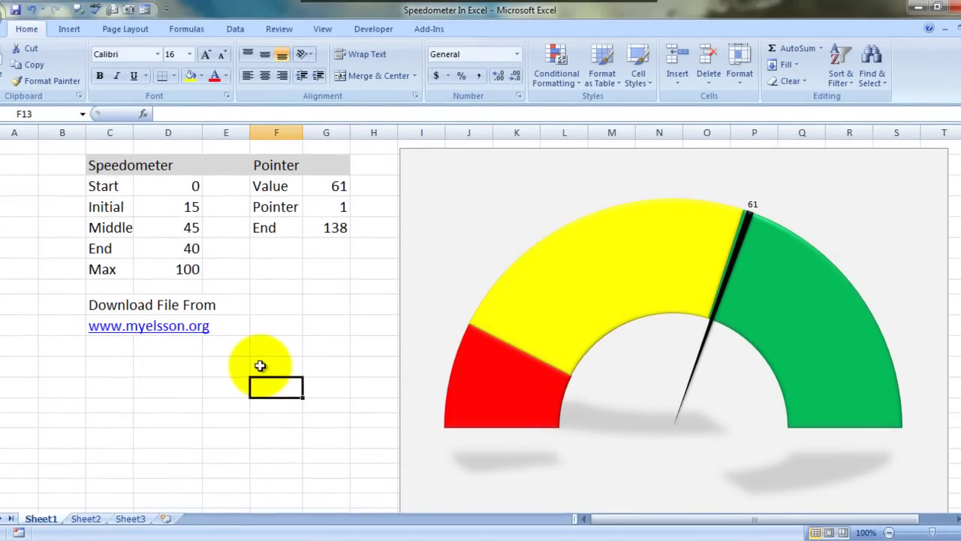
# Step: Recalculate RANDBETWEEN repeatedly with = entries in column F until the needle reads 69
pyautogui.click(259, 366)
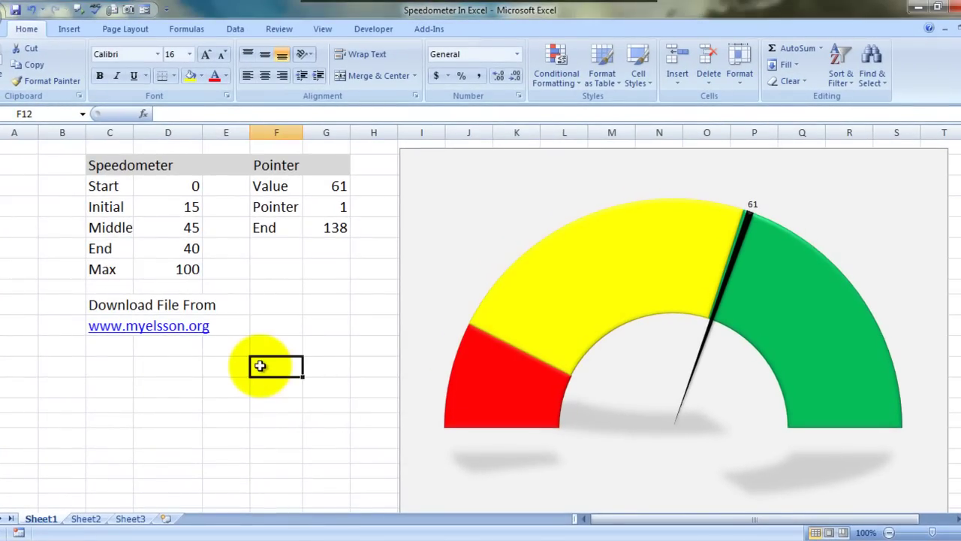
pyautogui.write('=')
pyautogui.press('Return')
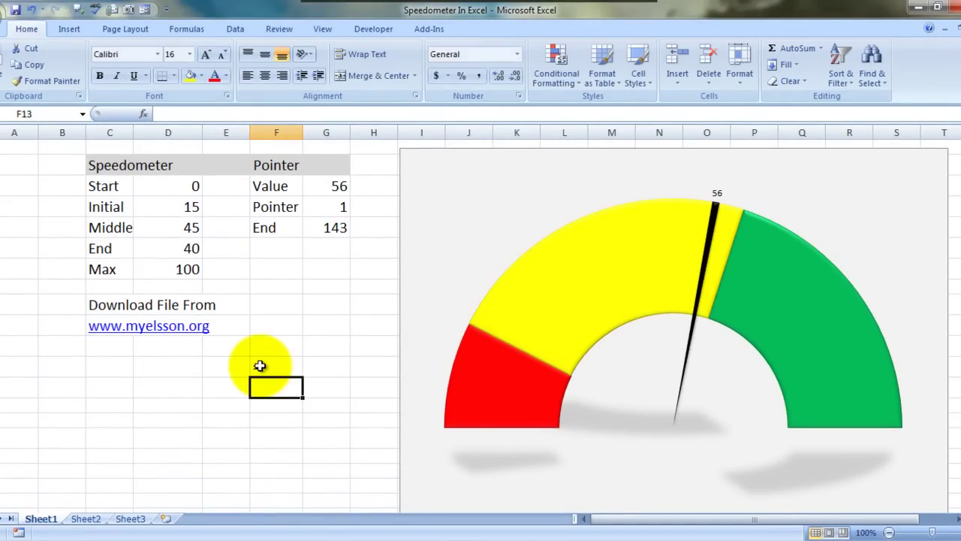
pyautogui.write('=')
pyautogui.press('Return')
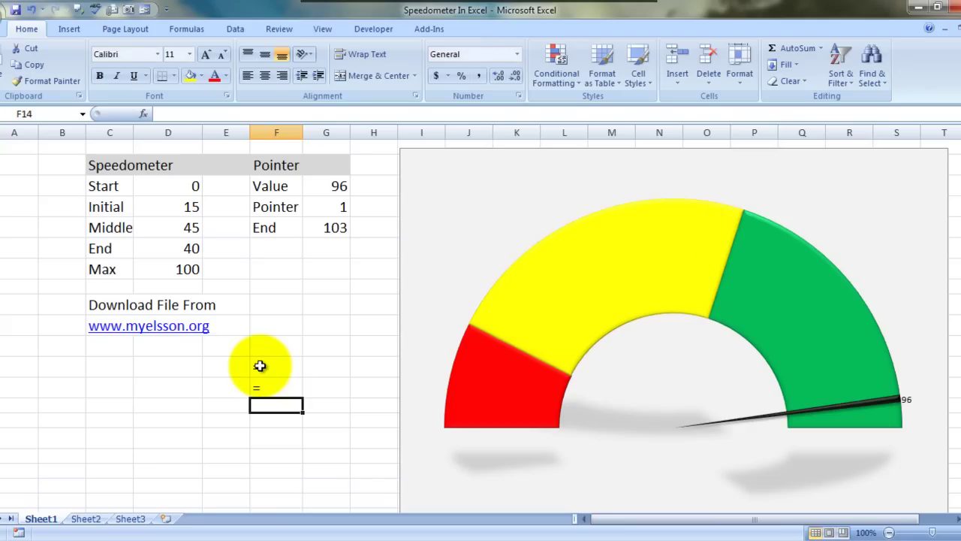
pyautogui.write('=')
pyautogui.press('Return')
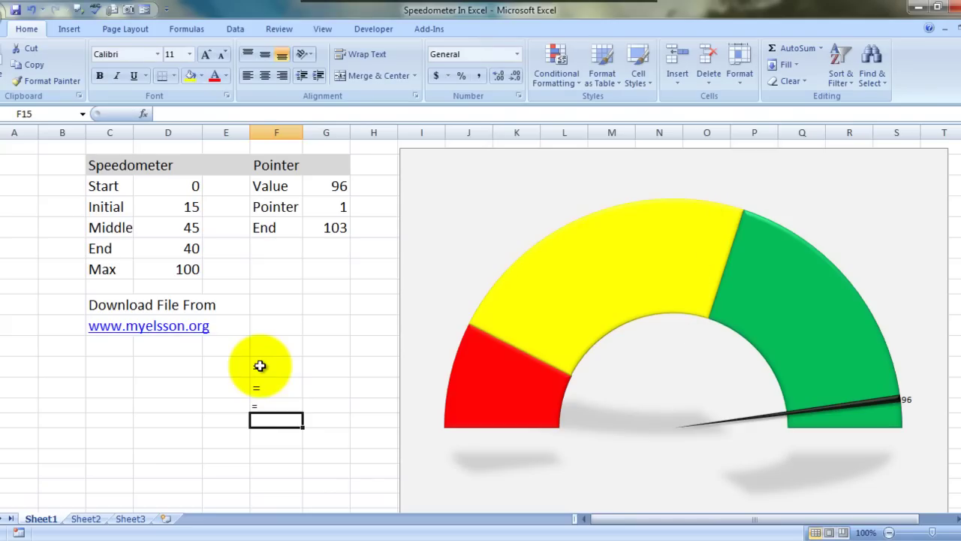
pyautogui.write('=')
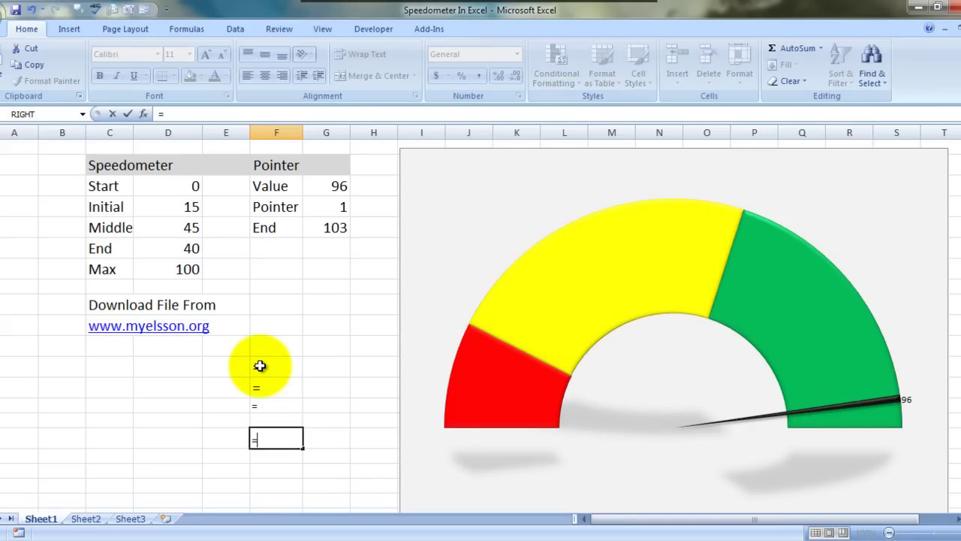
pyautogui.press('Return')
pyautogui.write('=')
pyautogui.press('Return')
pyautogui.write('=')
pyautogui.press('Return')
pyautogui.press('Up')
pyautogui.press('Up')
pyautogui.press('Up')
pyautogui.press('Up')
pyautogui.press('Up')
pyautogui.press('Up')
pyautogui.write('=')
pyautogui.press('Return')
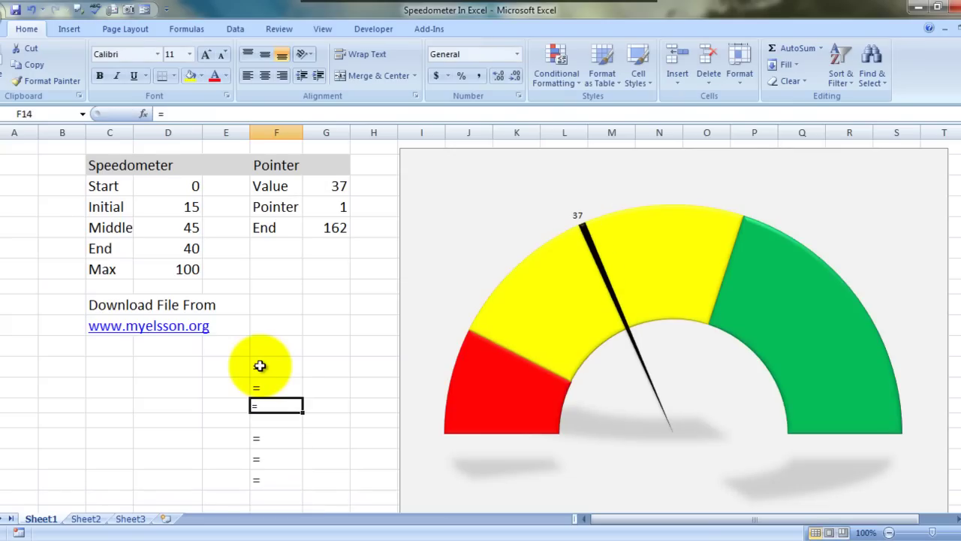
pyautogui.press('Return')
pyautogui.write('=')
pyautogui.press('Return')
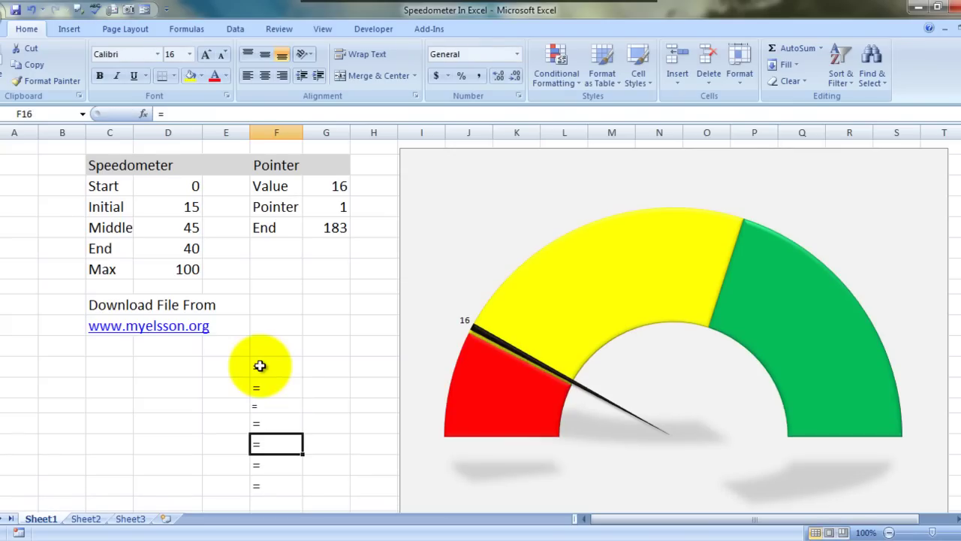
pyautogui.press('Return')
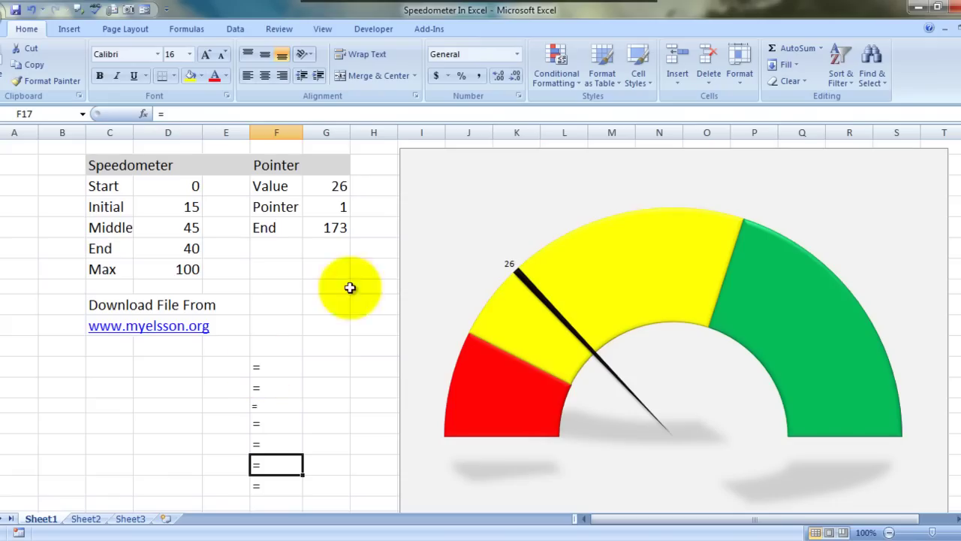
pyautogui.press('Return')
pyautogui.press('Up')
pyautogui.press('Up')
pyautogui.press('Up')
pyautogui.press('Up')
pyautogui.press('Up')
pyautogui.write('=')
pyautogui.press('Return')
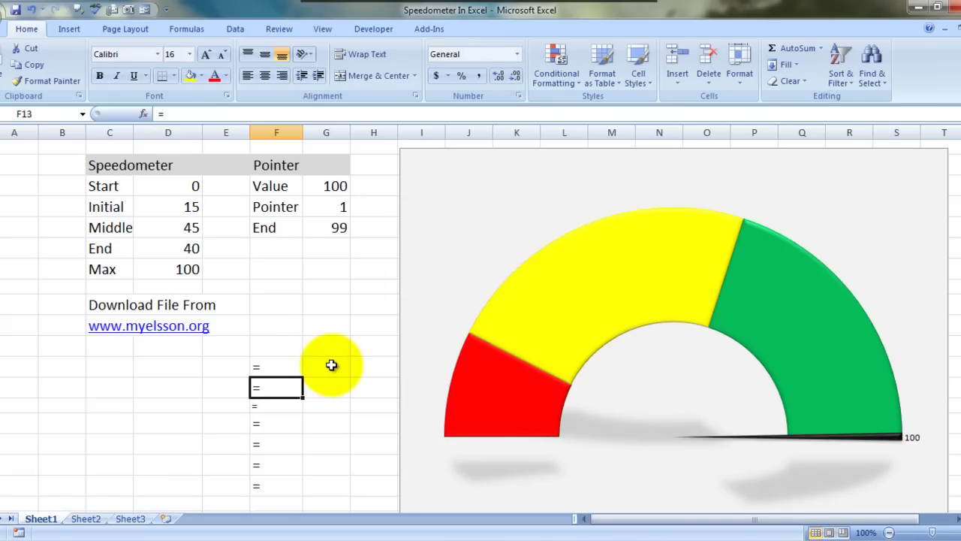
pyautogui.press('Return')
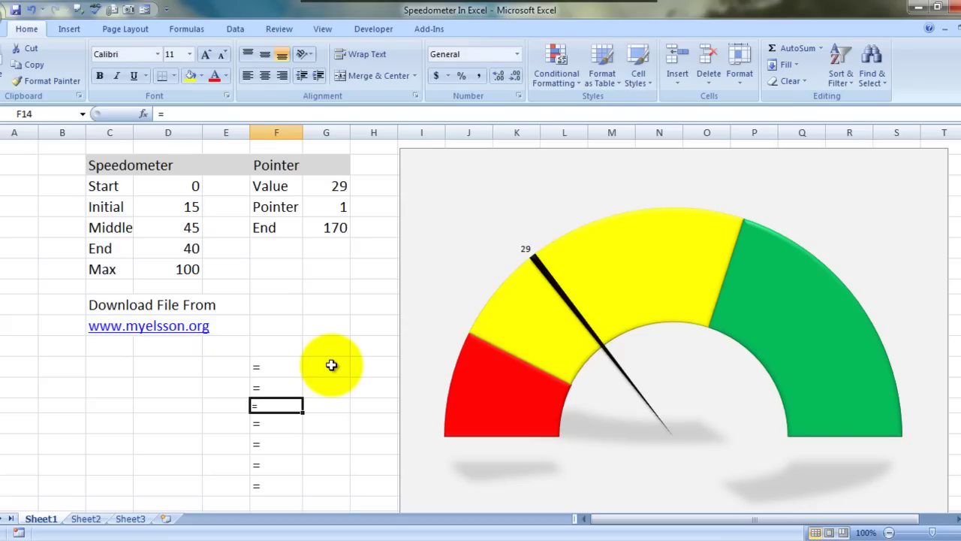
pyautogui.press('Return')
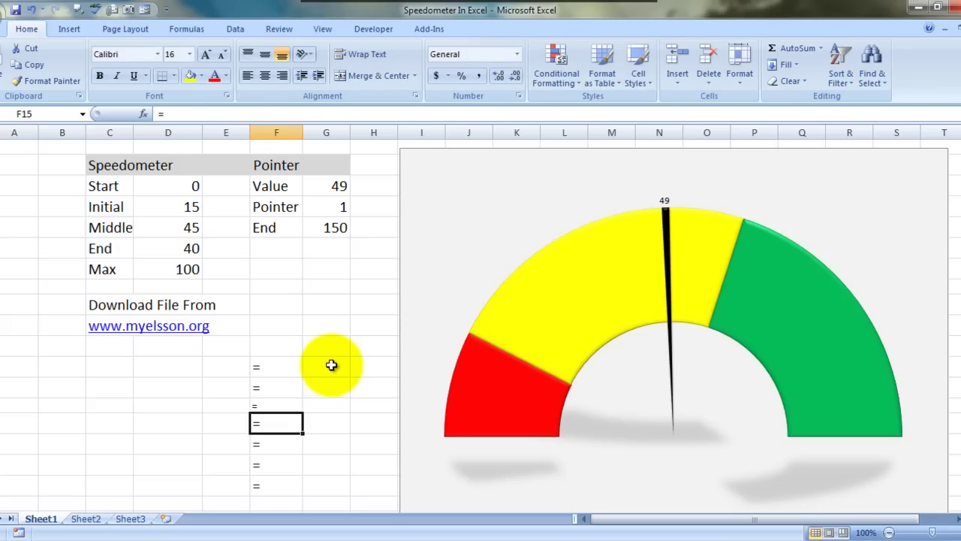
pyautogui.press('Return')
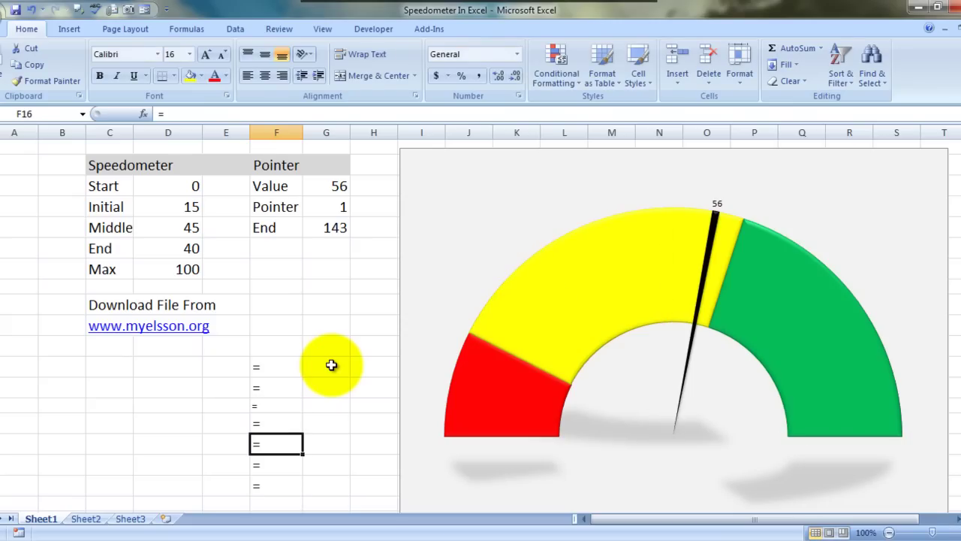
pyautogui.press('Return')
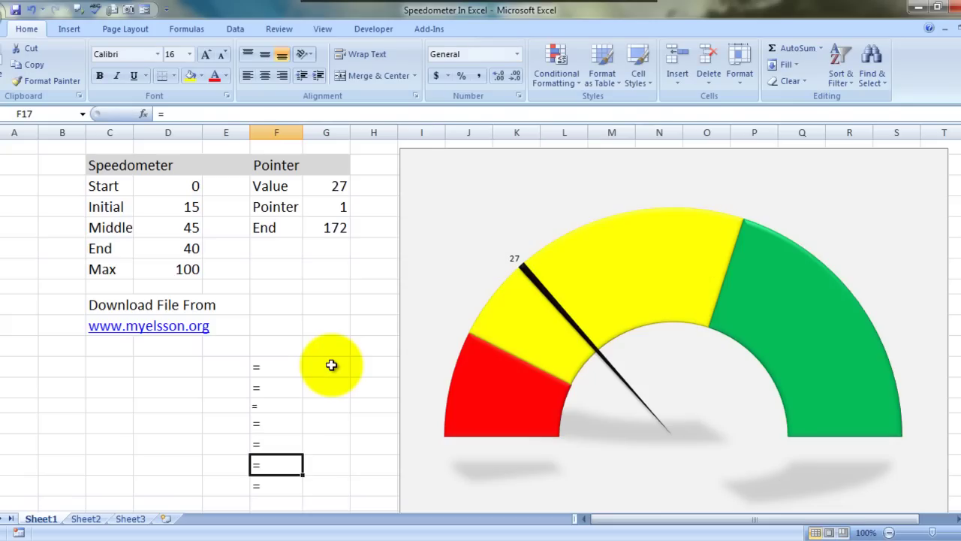
pyautogui.press('Return')
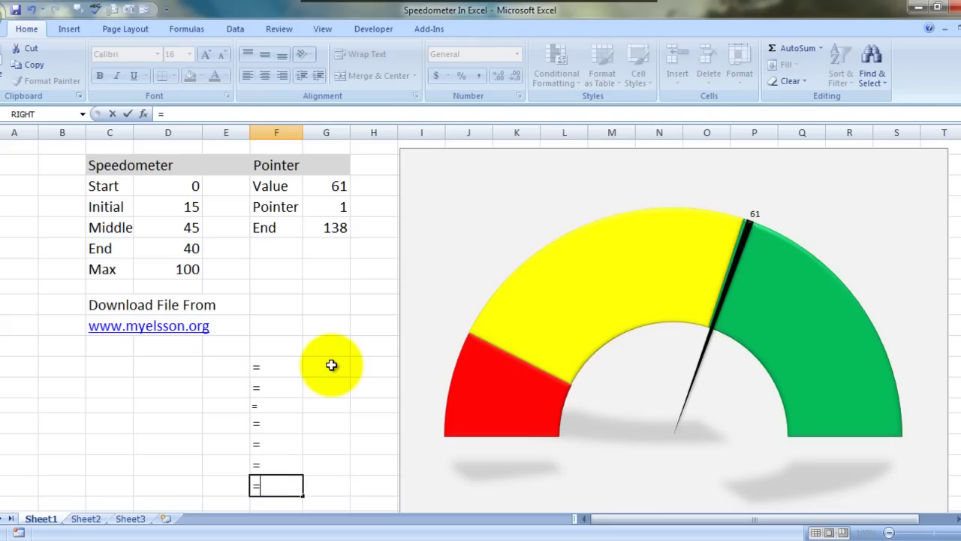
pyautogui.press('Return')
pyautogui.write('=')
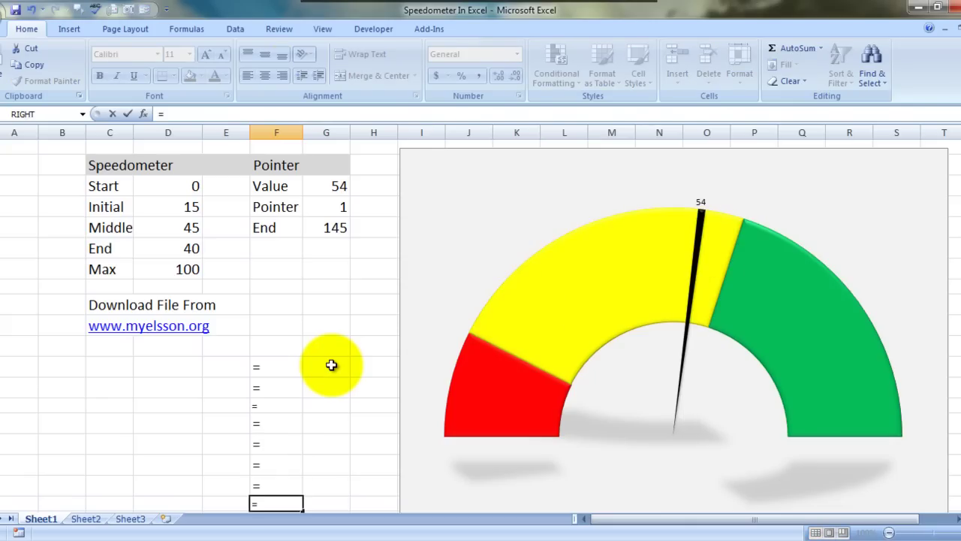
pyautogui.press('Return')
pyautogui.press('Up')
pyautogui.press('Up')
pyautogui.press('Up')
pyautogui.press('Up')
pyautogui.press('Up')
pyautogui.press('Up')
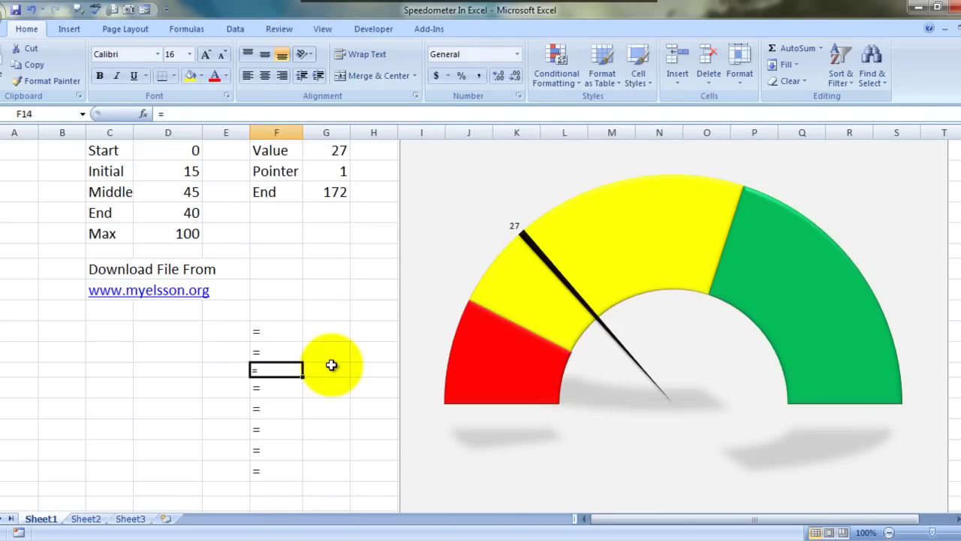
# Step: Clear the temporary = entries in F12:F19
pyautogui.press('Up')
pyautogui.press('Up')
pyautogui.press('Up')
pyautogui.press('Down')
pyautogui.press('Down')
pyautogui.press('Down')
pyautogui.press('Down')
pyautogui.press('Down')
pyautogui.write('=')
pyautogui.press('Return')
pyautogui.press('Up')
pyautogui.hotkey('shift', 'Down')
pyautogui.hotkey('shift', 'Down')
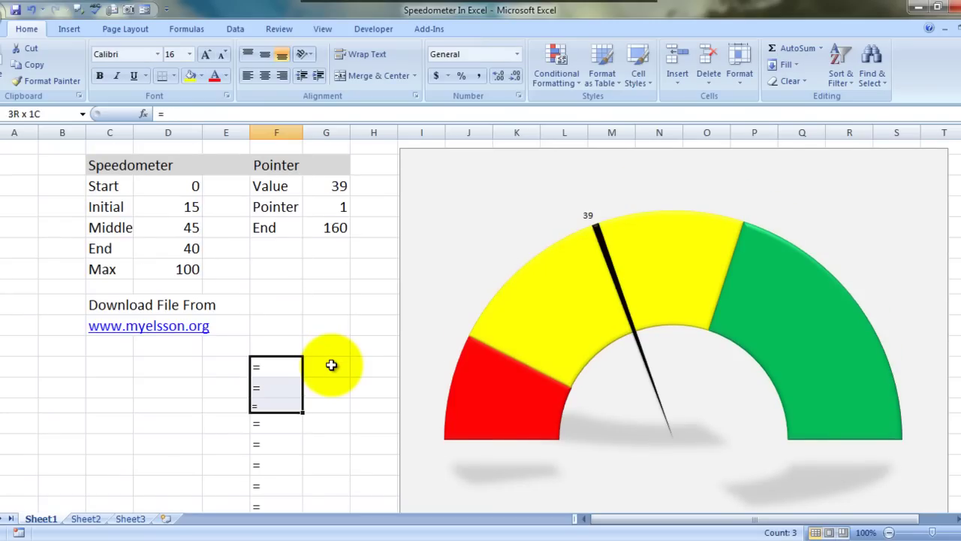
pyautogui.hotkey('shift', 'Down')
pyautogui.hotkey('shift', 'Down')
pyautogui.hotkey('shift', 'Down')
pyautogui.hotkey('shift', 'Down')
pyautogui.hotkey('shift', 'Down')
pyautogui.press('Delete')
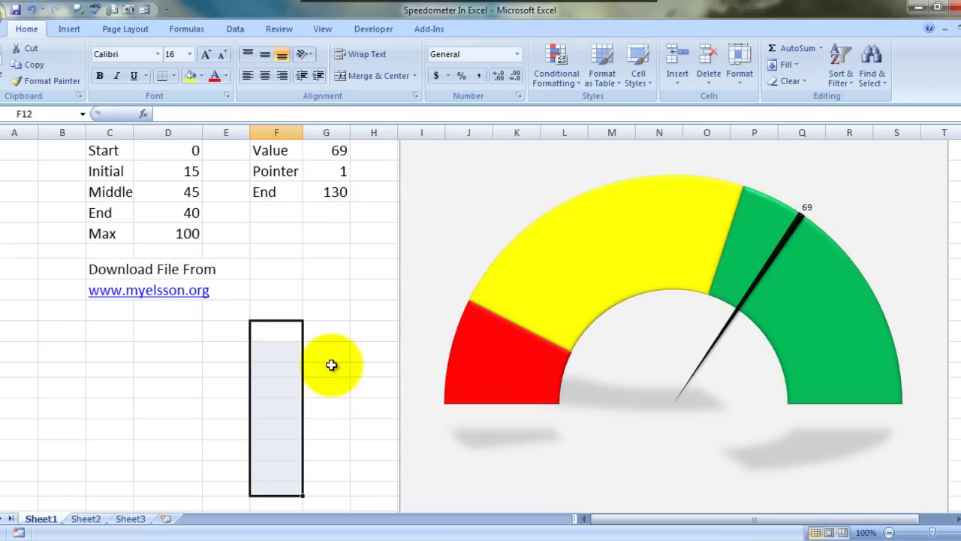
pyautogui.press('Up')
pyautogui.press('Up')
pyautogui.press('Up')
pyautogui.press('Up')
pyautogui.press('Up')
pyautogui.press('Down')
pyautogui.press('Down')
pyautogui.press('Down')
pyautogui.press('Down')
pyautogui.press('Down')
pyautogui.press('Down')
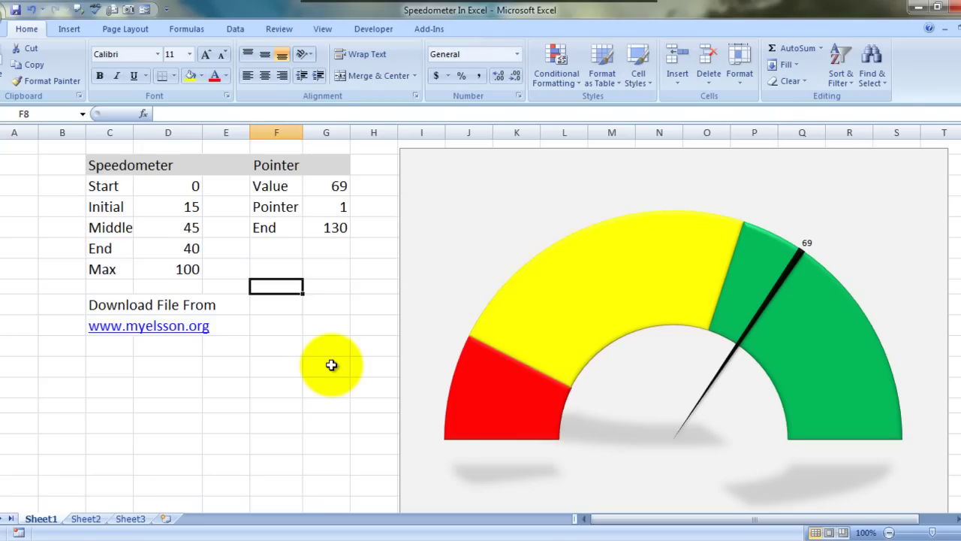
# Step: Delete the existing speedometer chart from the sheet
pyautogui.click(453, 222)
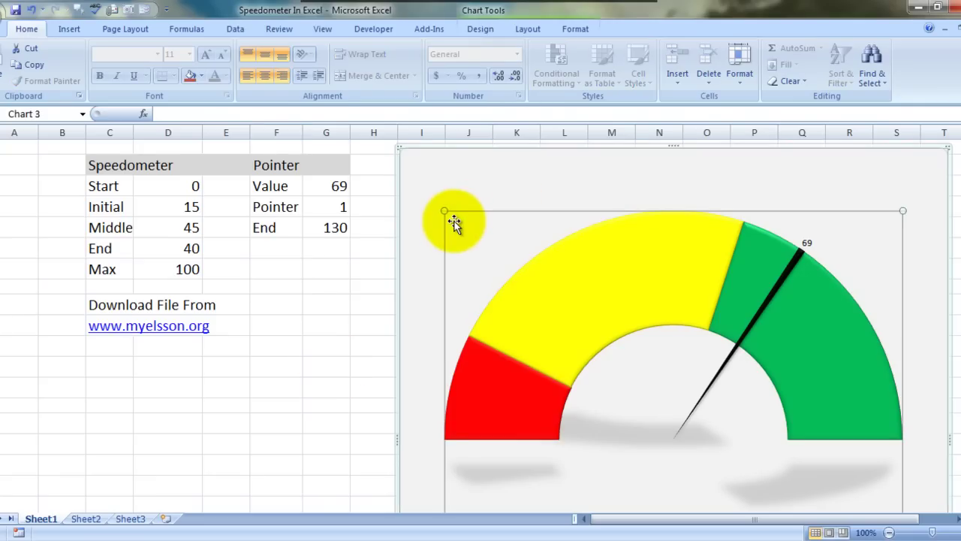
pyautogui.click(434, 187)
pyautogui.press('Delete')
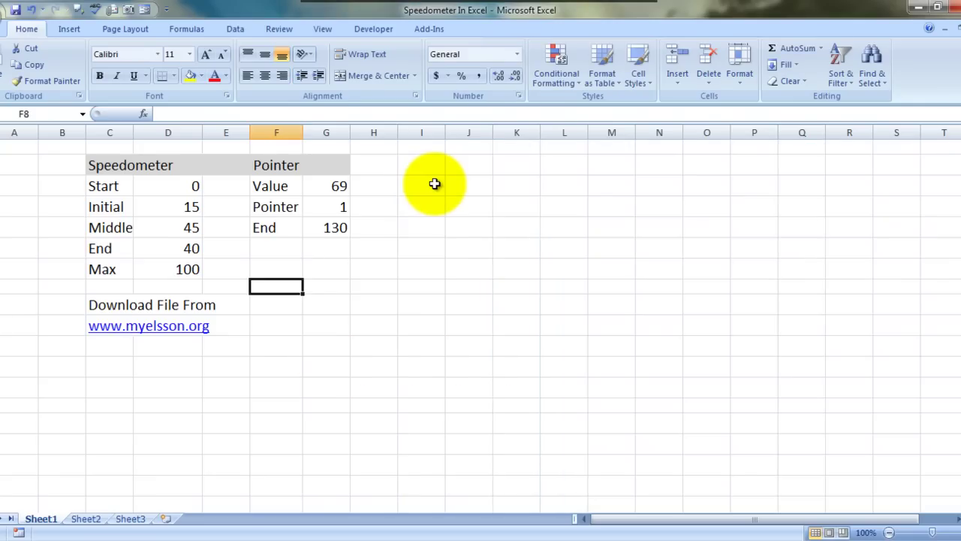
# Step: Review the Speedometer table: Start 0, Initial 15, Middle 45, End 40, Max 100
pyautogui.press('Up')
pyautogui.press('Up')
pyautogui.press('Up')
pyautogui.press('Up')
pyautogui.press('Up')
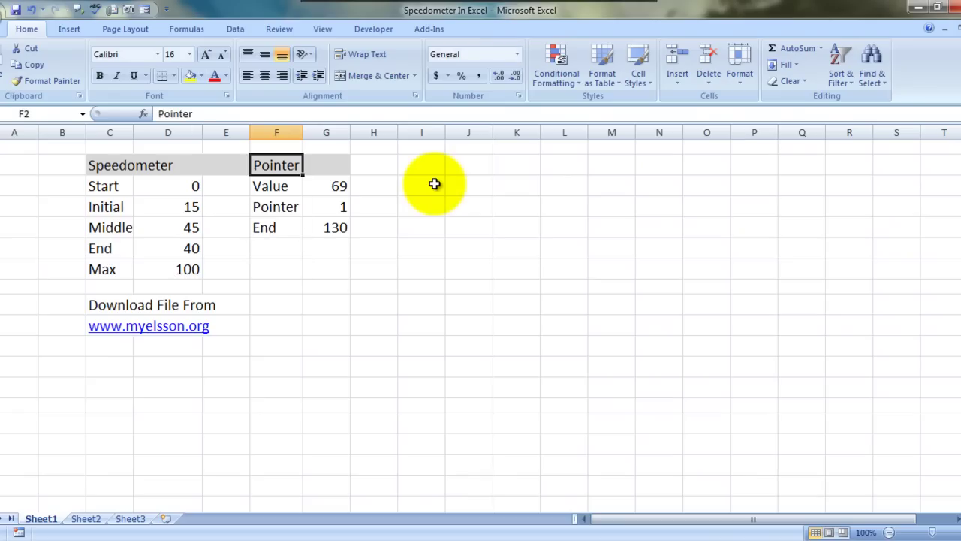
pyautogui.press('Left')
pyautogui.press('Left')
pyautogui.press('Left')
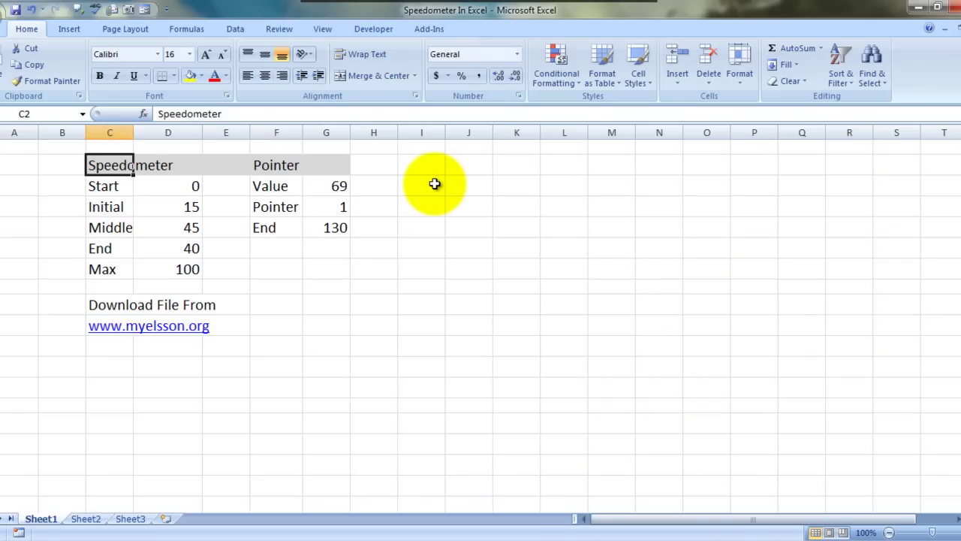
pyautogui.click(106, 188)
pyautogui.click(190, 185)
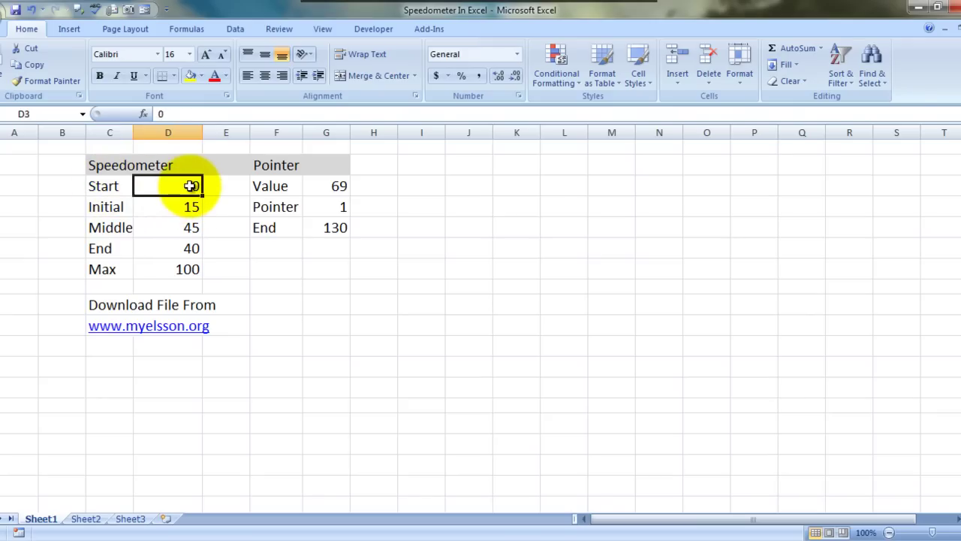
pyautogui.click(117, 209)
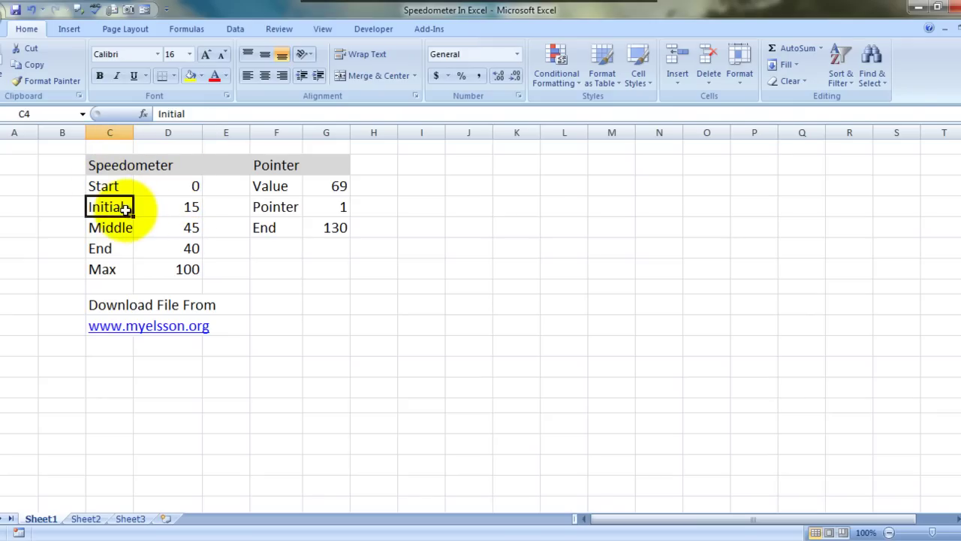
pyautogui.click(184, 211)
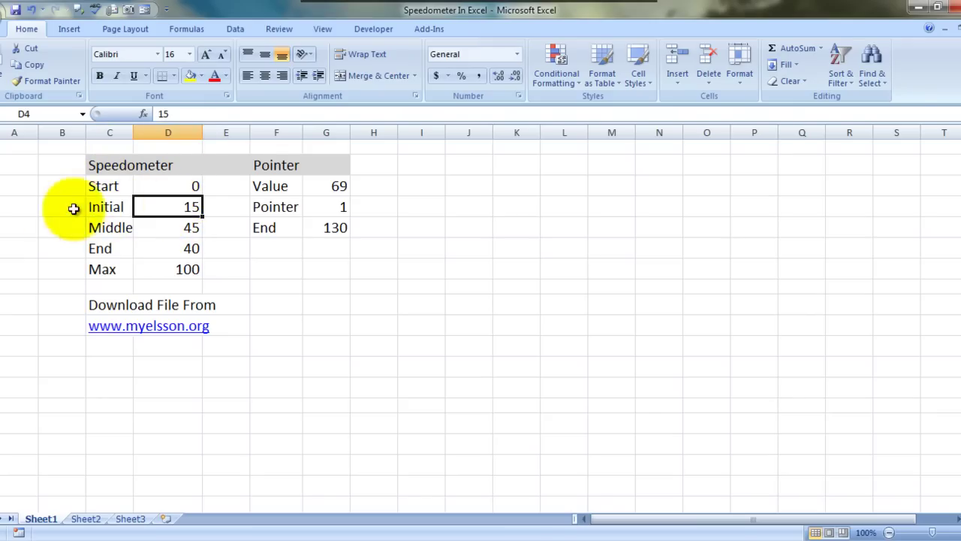
pyautogui.click(103, 229)
pyautogui.click(168, 229)
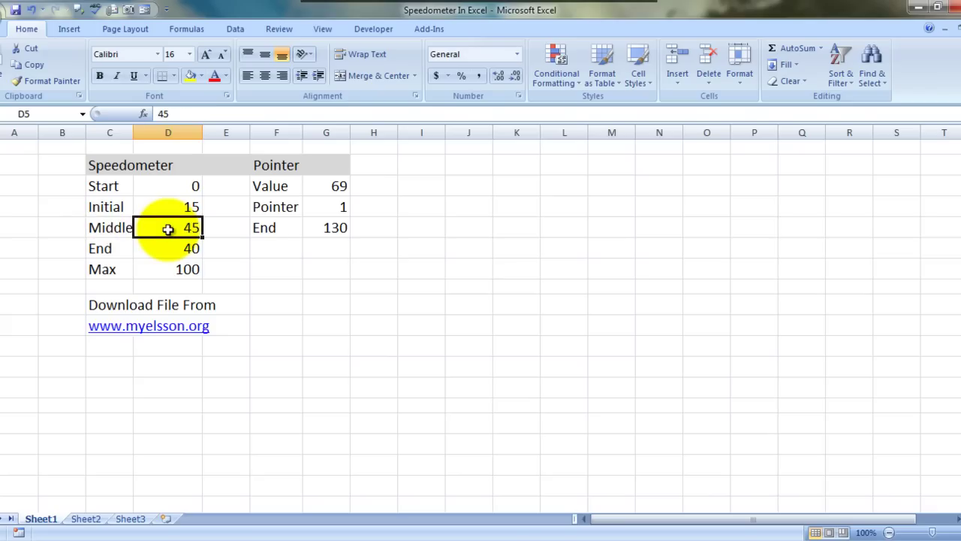
pyautogui.click(122, 250)
pyautogui.click(170, 252)
pyautogui.click(105, 268)
pyautogui.click(173, 268)
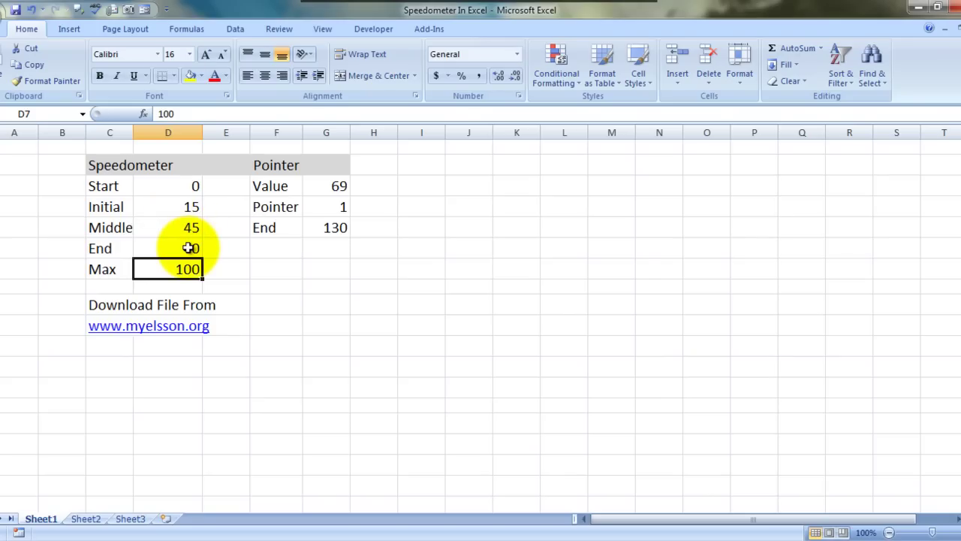
# Step: Check the Pointer table's RANDBETWEEN Value, Pointer 1 and End formula =200-(G3+G4)
pyautogui.click(280, 186)
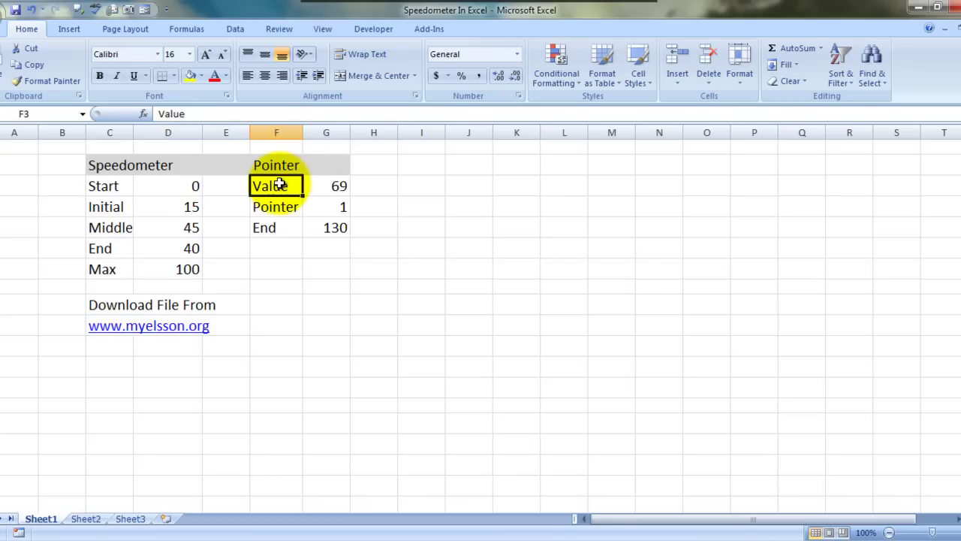
pyautogui.click(338, 186)
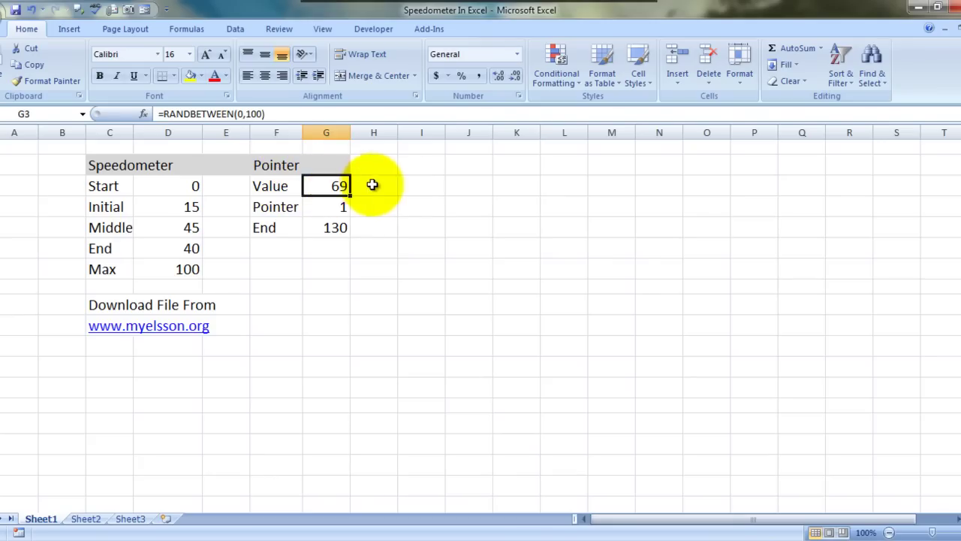
pyautogui.click(401, 186)
pyautogui.press('Left')
pyautogui.press('Left')
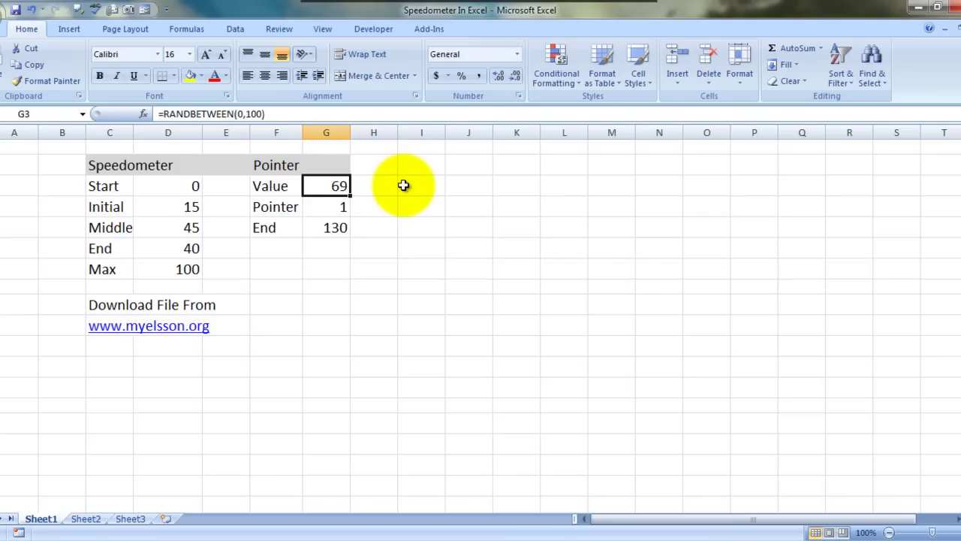
pyautogui.press('Down')
pyautogui.press('Down')
pyautogui.press('Up')
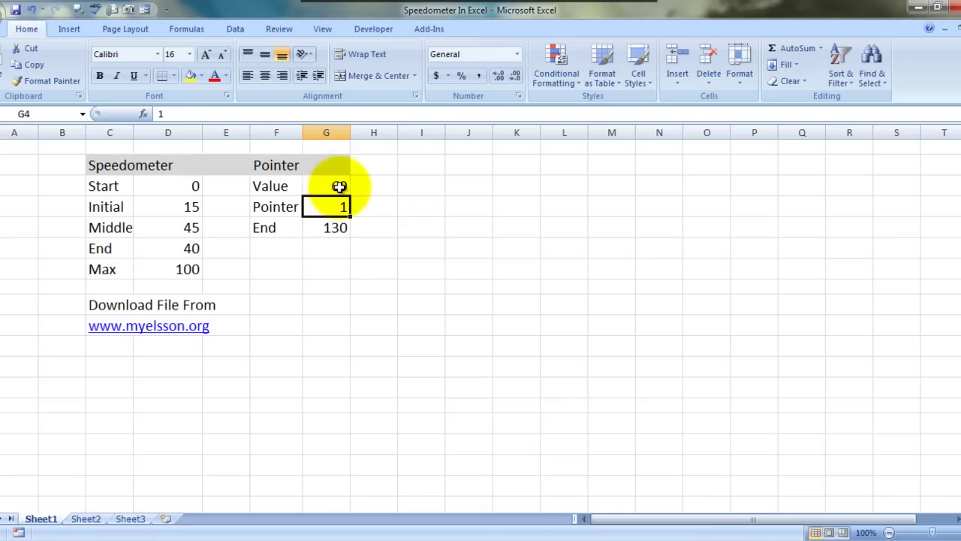
pyautogui.press('Down')
pyautogui.press('Up')
pyautogui.press('Left')
pyautogui.press('Down')
pyautogui.press('Right')
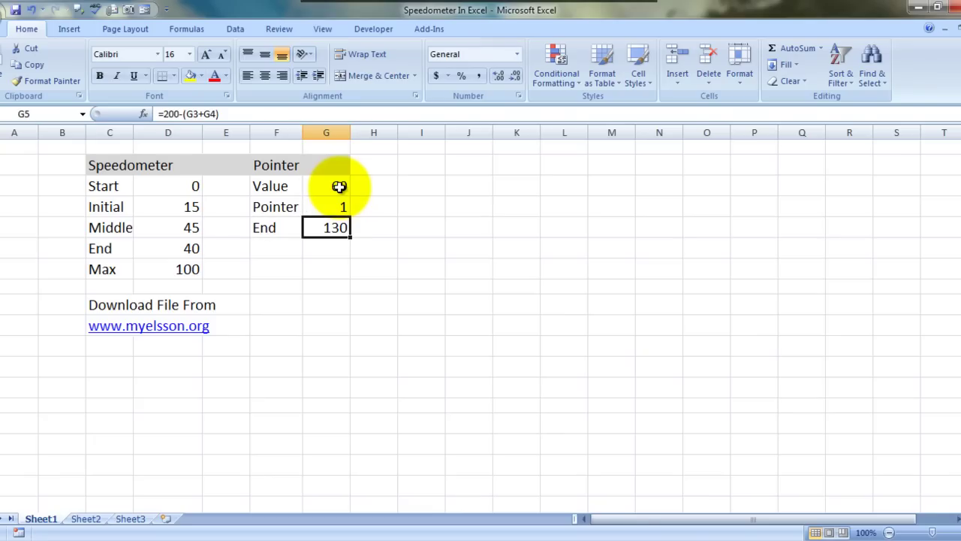
# Step: Select empty cell I2 beside the tables
pyautogui.press('Down')
pyautogui.press('Down')
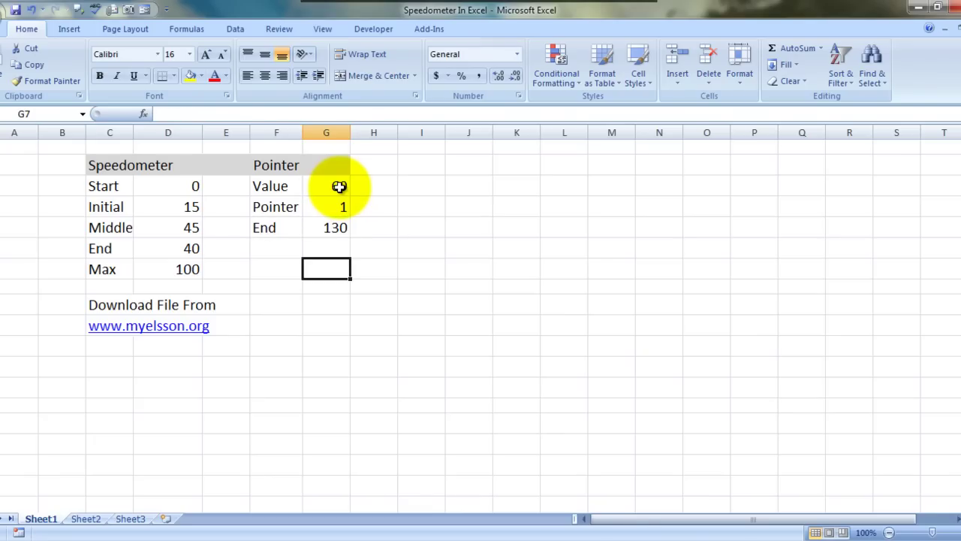
pyautogui.press('Up')
pyautogui.press('Up')
pyautogui.press('Up')
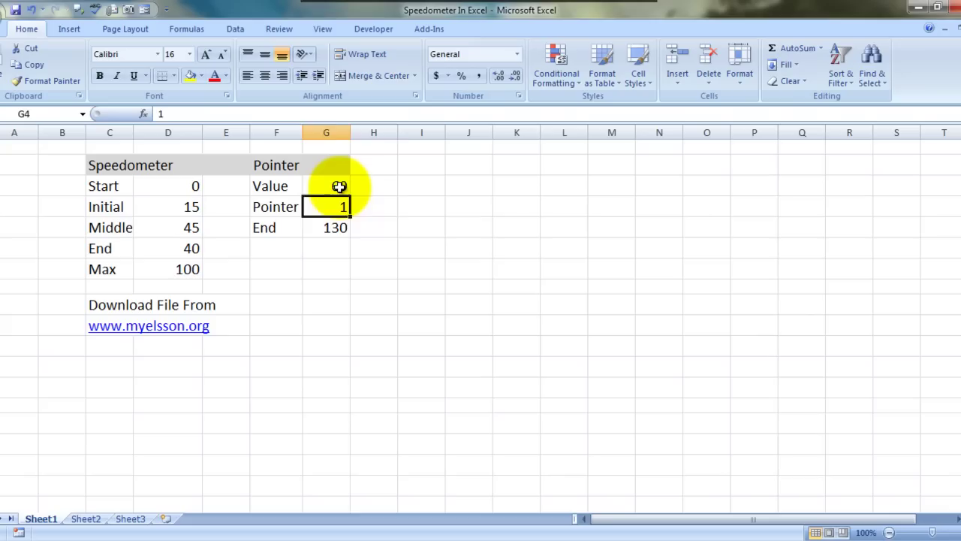
pyautogui.press('Right')
pyautogui.press('Right')
pyautogui.press('Right')
pyautogui.press('Up')
pyautogui.press('Up')
pyautogui.press('Left')
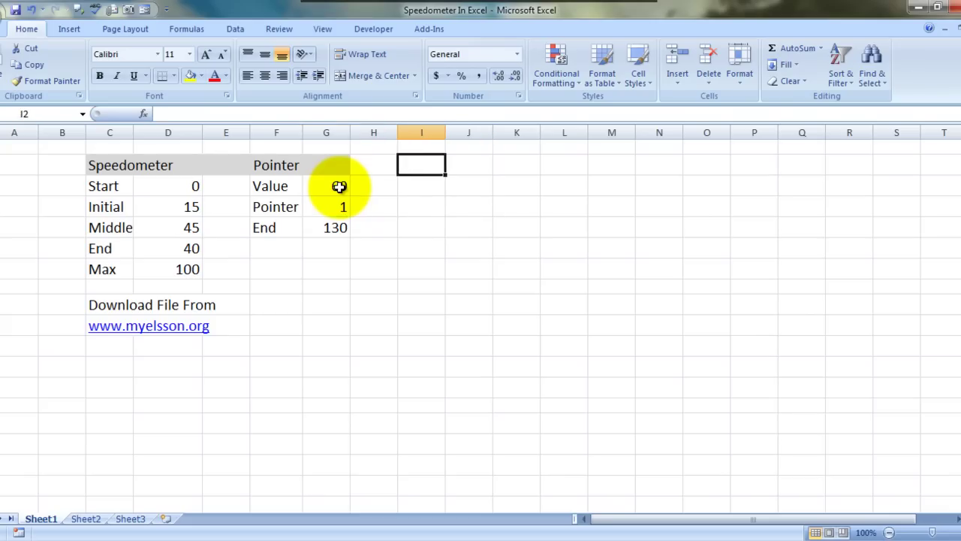
# Step: Insert a blank doughnut chart right of the tables and enlarge it across columns I–S
pyautogui.click(79, 29)
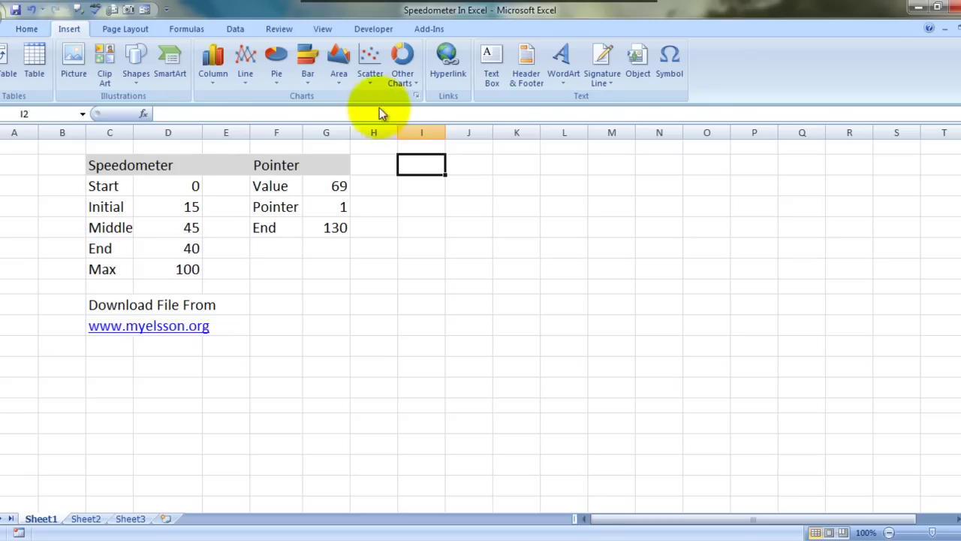
pyautogui.click(417, 82)
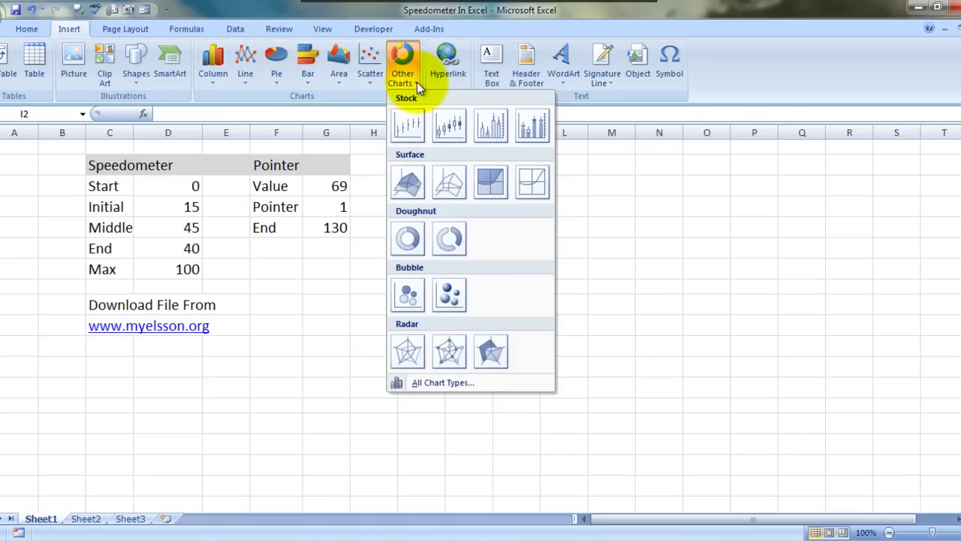
pyautogui.click(404, 245)
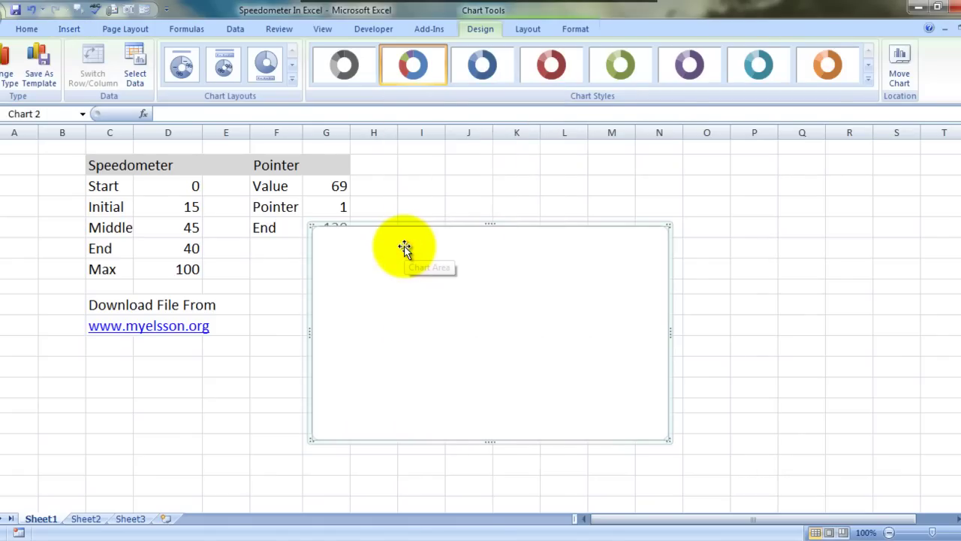
pyautogui.moveTo(428, 252)
pyautogui.mouseDown()
pyautogui.moveTo(538, 207)
pyautogui.moveTo(511, 184)
pyautogui.mouseUp()
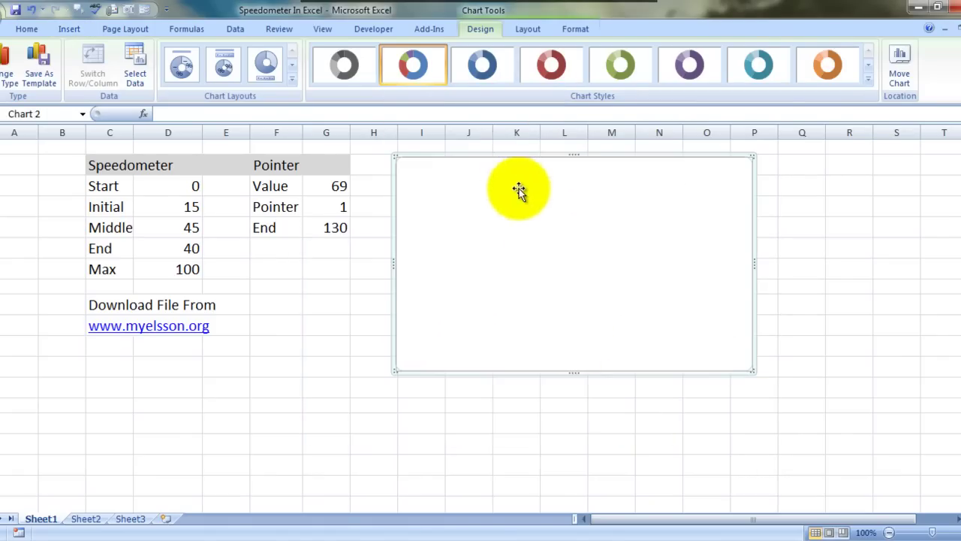
pyautogui.moveTo(577, 373); pyautogui.dragTo(582, 484)
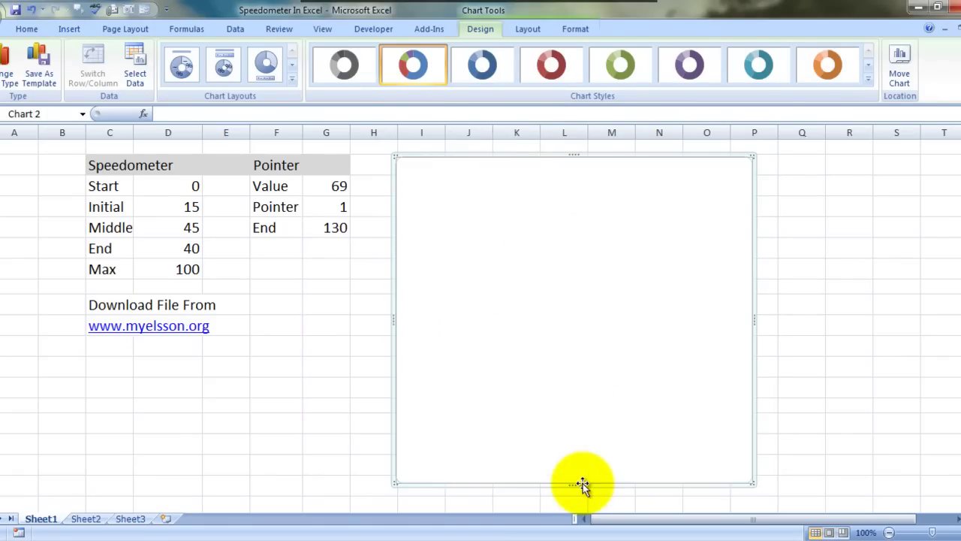
pyautogui.moveTo(754, 321); pyautogui.dragTo(908, 323)
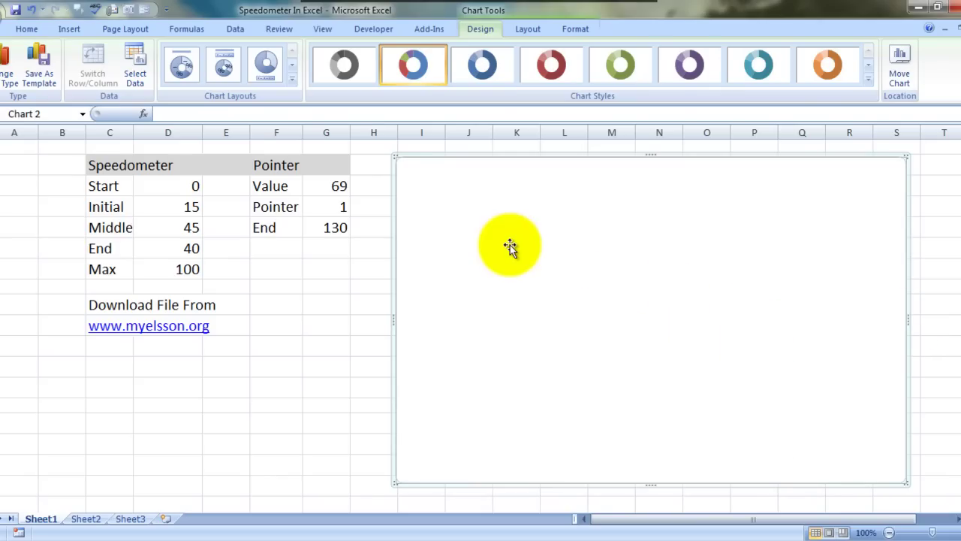
# Step: Add a doughnut series named from C2 with values D3:D7
pyautogui.click(131, 70)
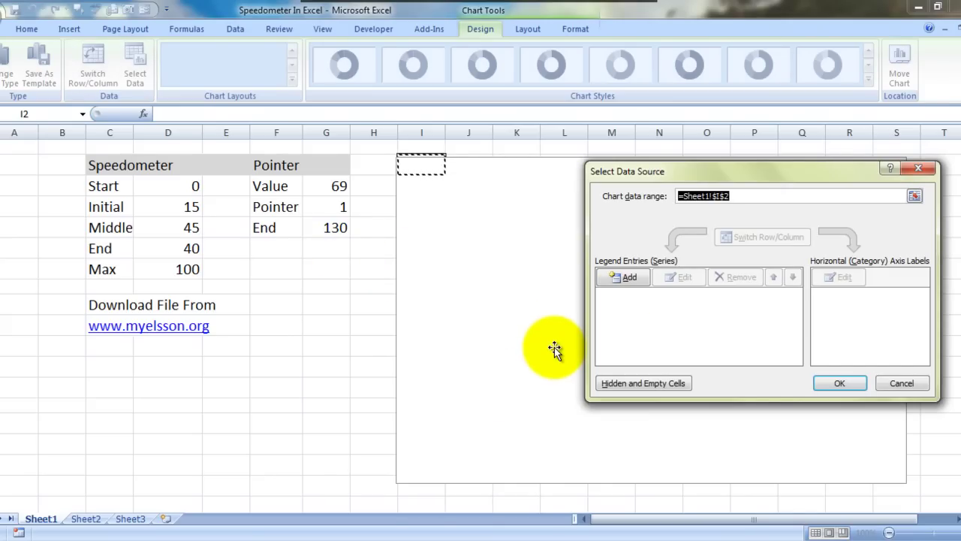
pyautogui.click(622, 276)
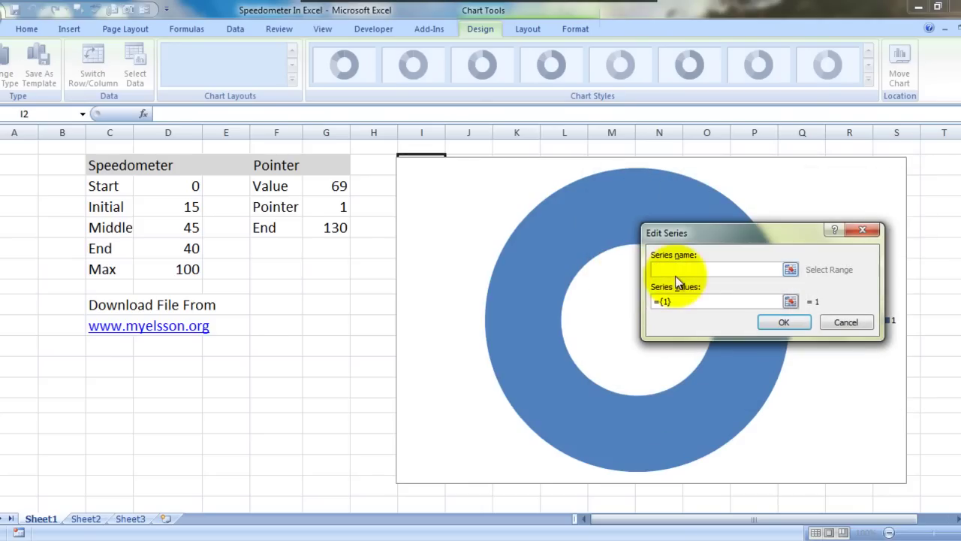
pyautogui.click(113, 164)
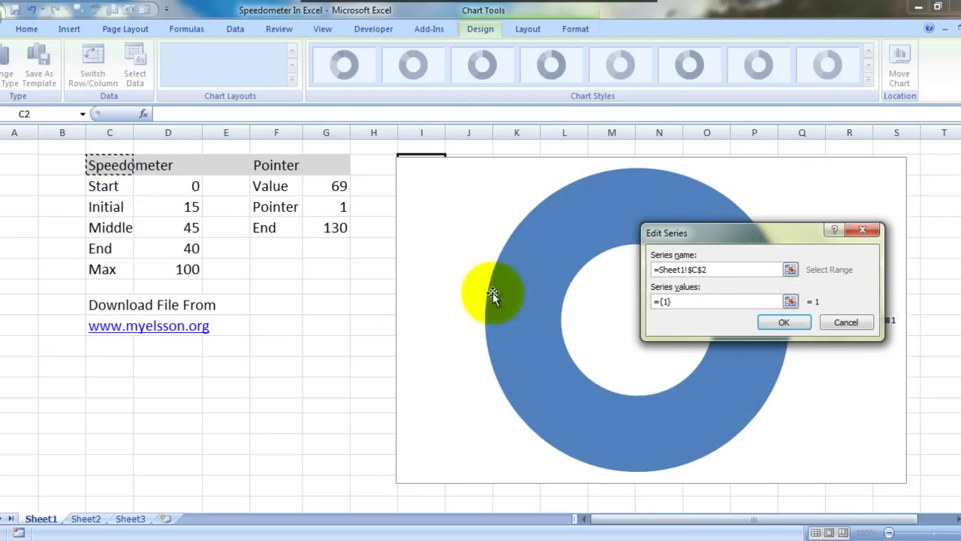
pyautogui.click(685, 300)
pyautogui.press('BackSpace')
pyautogui.press('BackSpace')
pyautogui.press('BackSpace')
pyautogui.press('BackSpace')
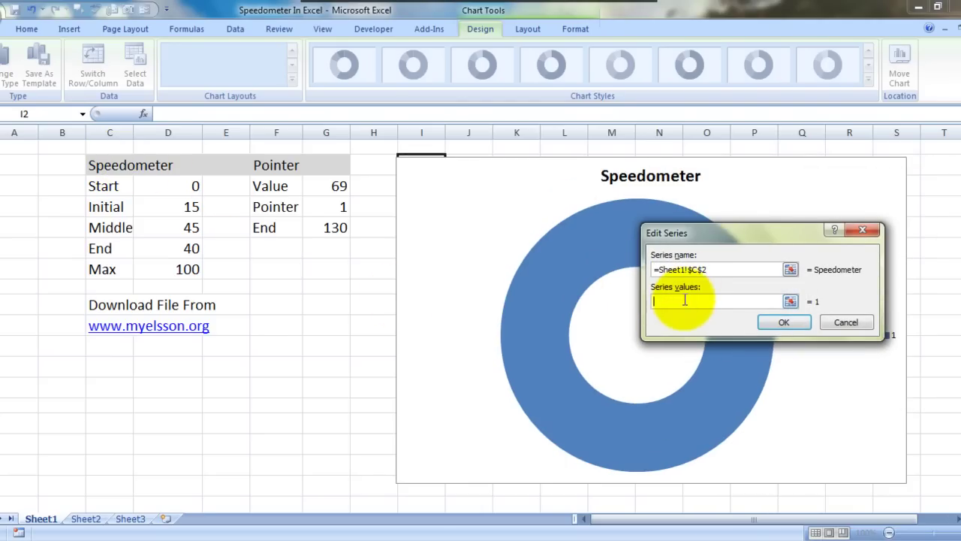
pyautogui.click(167, 186)
pyautogui.hotkey('shift', 'Down')
pyautogui.hotkey('shift', 'Down')
pyautogui.hotkey('shift', 'Down')
pyautogui.press('Return')
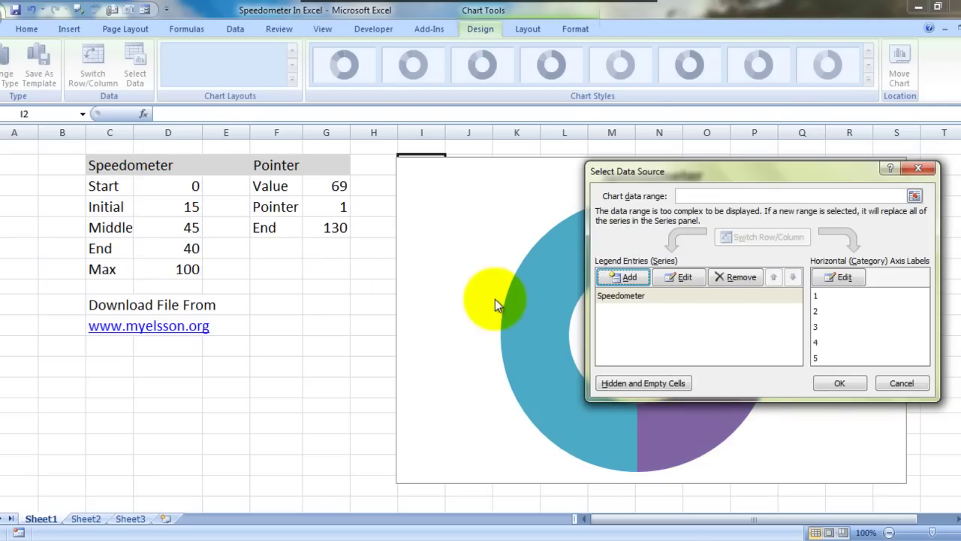
pyautogui.click(835, 383)
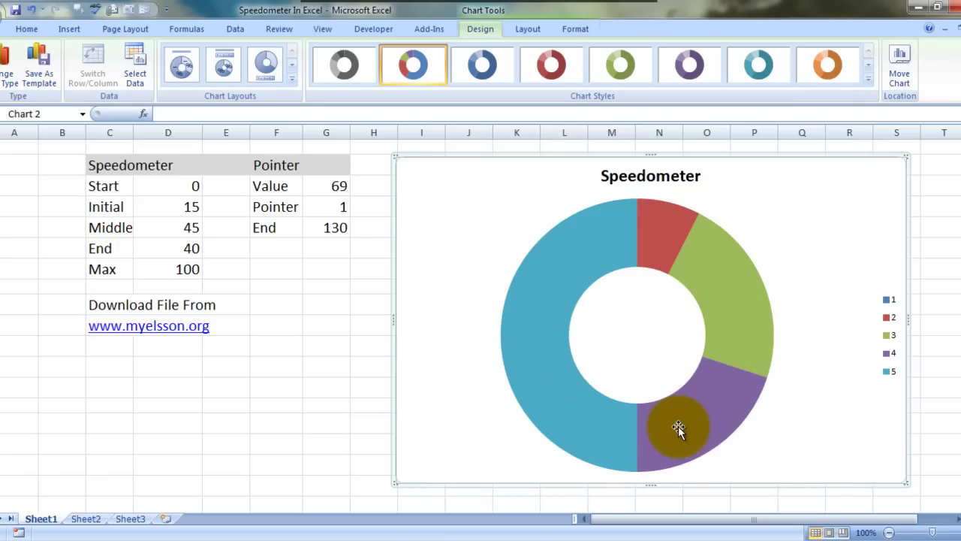
pyautogui.click(740, 290)
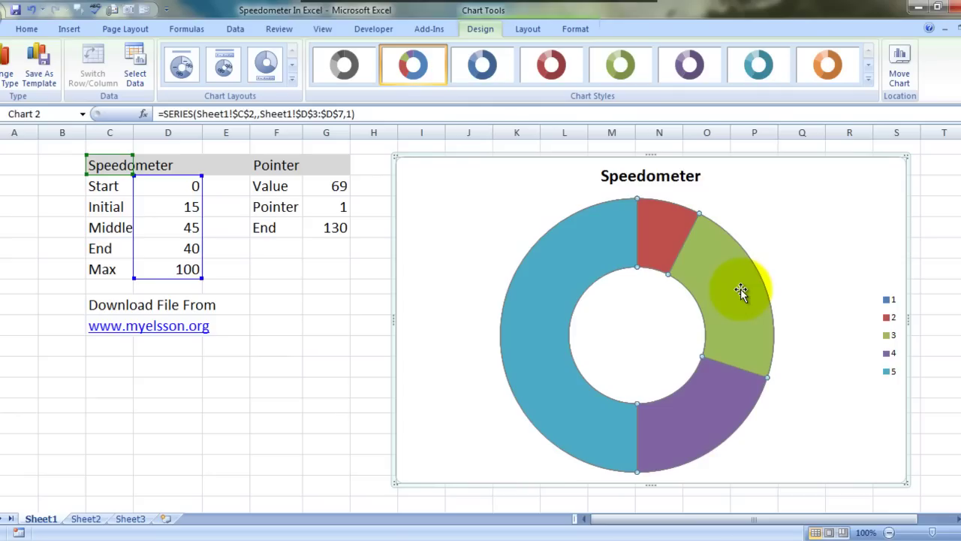
# Step: Set the doughnut series' angle of first slice to 270°
pyautogui.rightClick(741, 292)
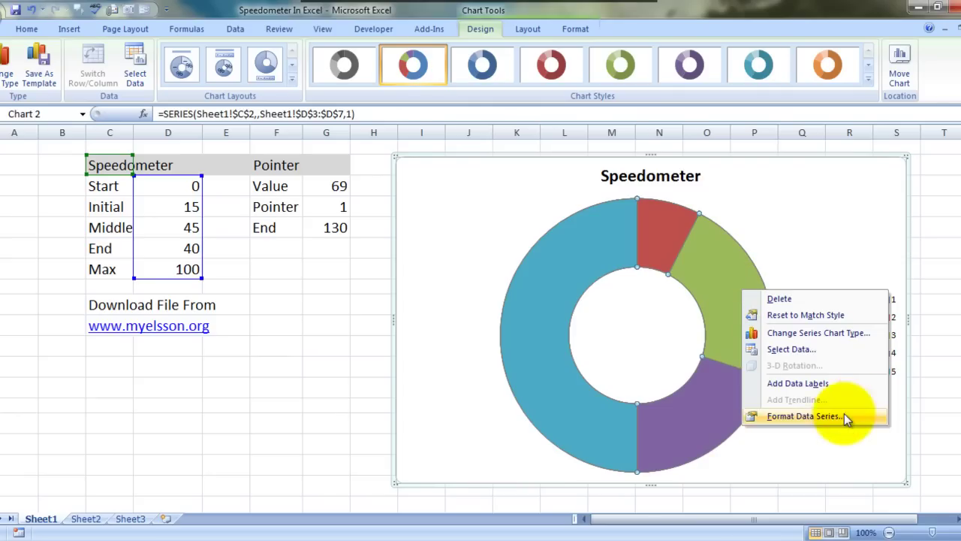
pyautogui.click(835, 417)
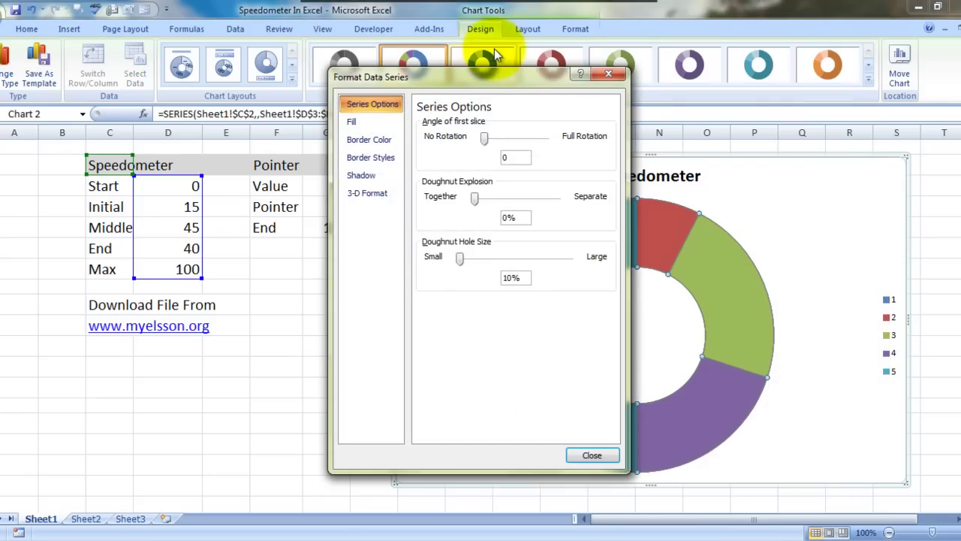
pyautogui.moveTo(495, 75); pyautogui.dragTo(181, 105)
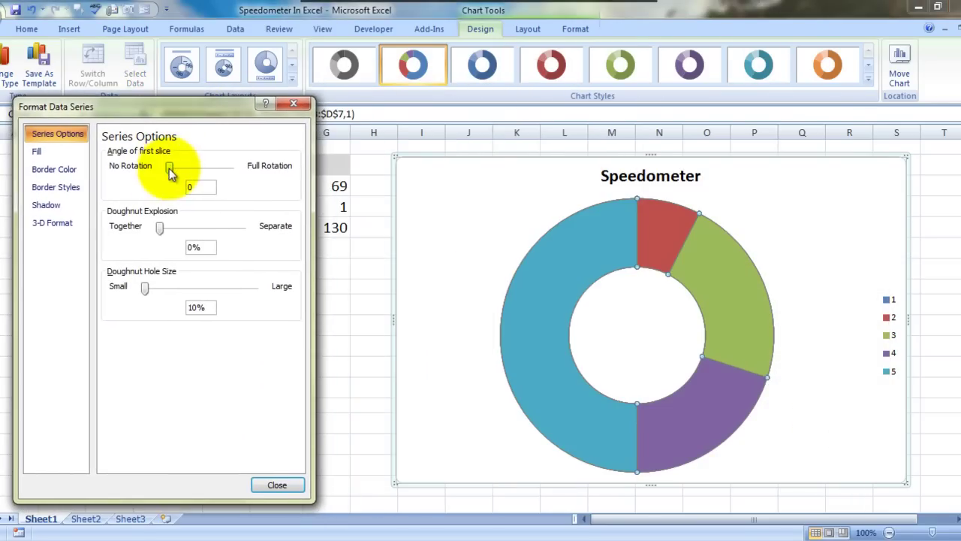
pyautogui.click(170, 168)
pyautogui.moveTo(171, 167); pyautogui.dragTo(223, 177)
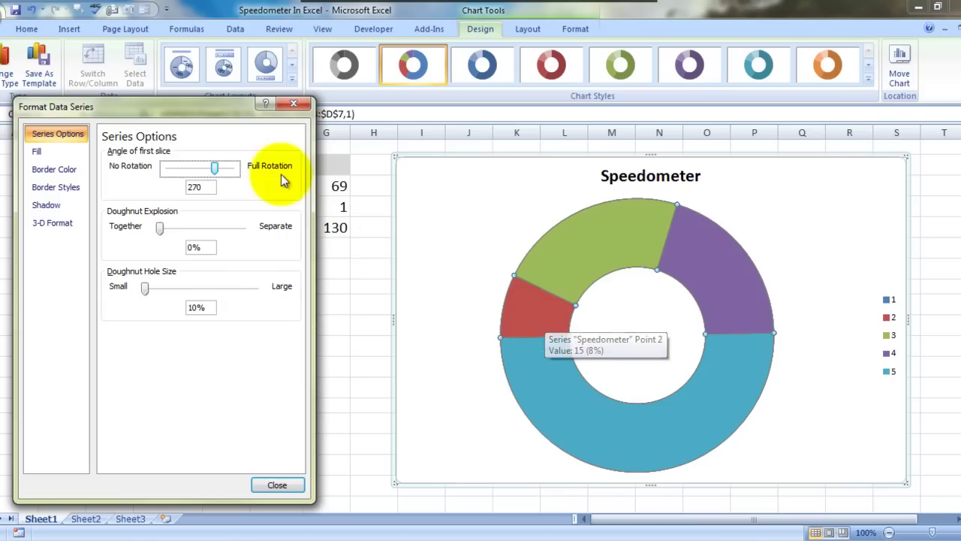
pyautogui.moveTo(219, 105); pyautogui.dragTo(225, 311)
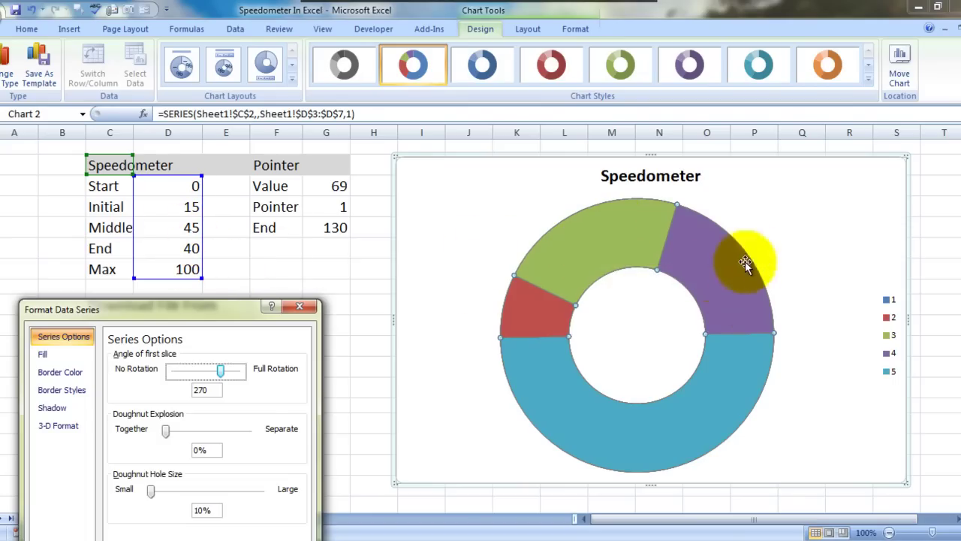
# Step: Give the large bottom Max slice no fill so it disappears
pyautogui.click(593, 422)
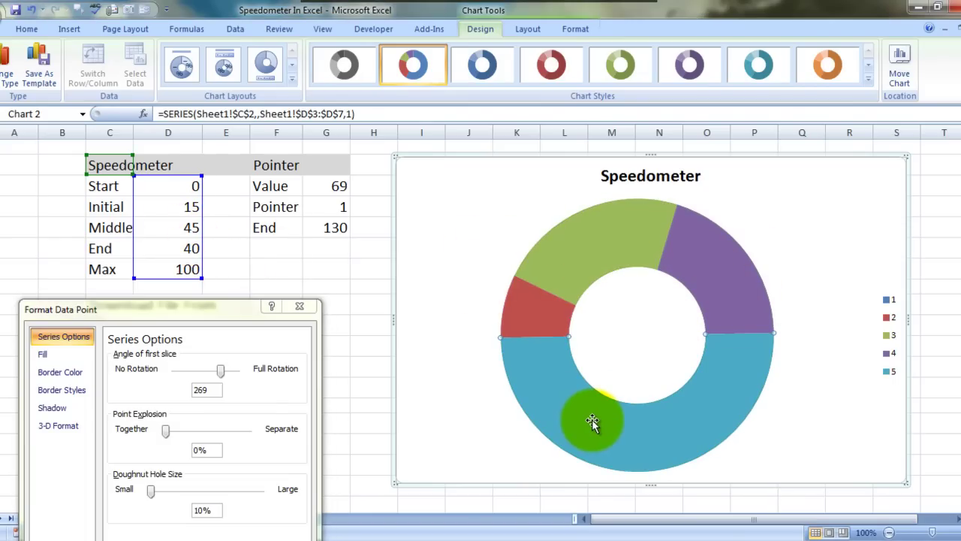
pyautogui.click(576, 424)
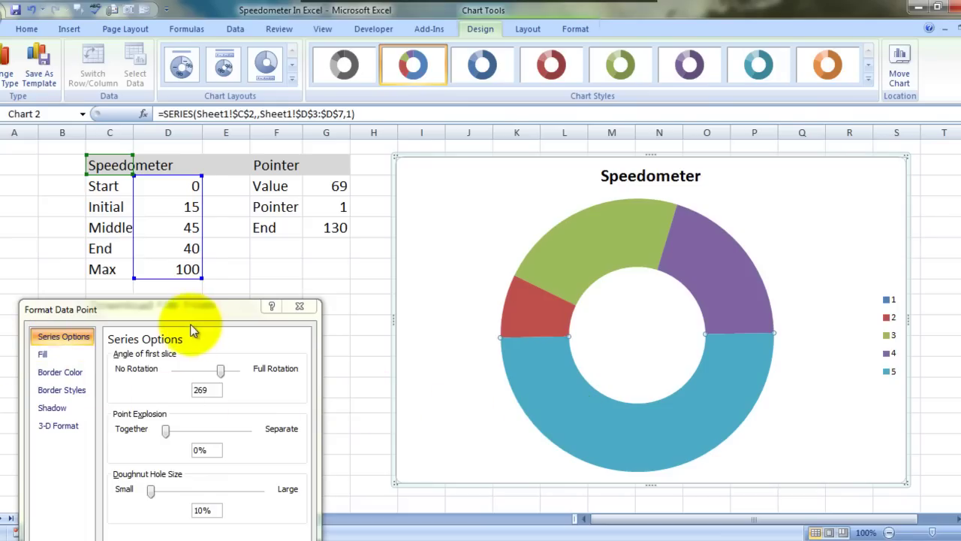
pyautogui.click(51, 358)
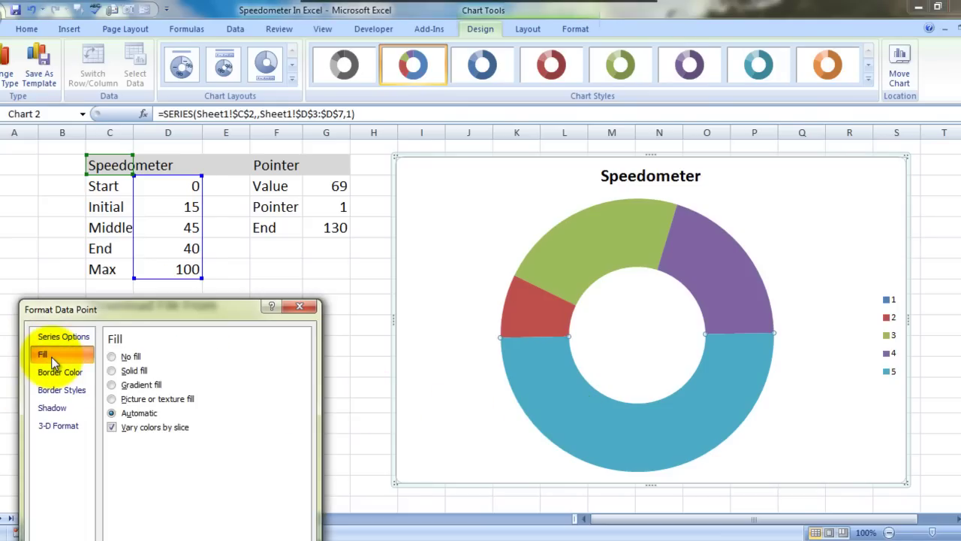
pyautogui.click(111, 358)
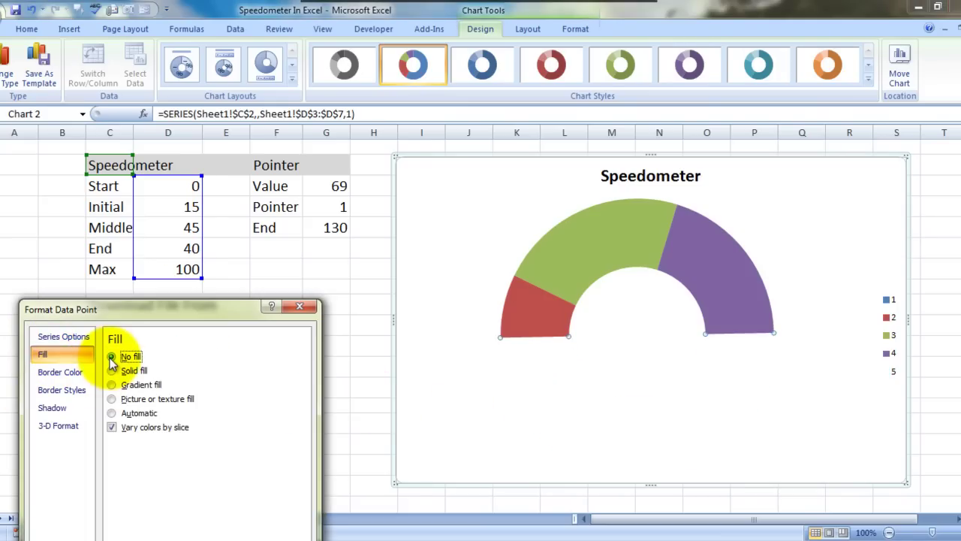
# Step: Give the left band a solid red fill and the middle band solid yellow
pyautogui.click(535, 319)
pyautogui.click(54, 358)
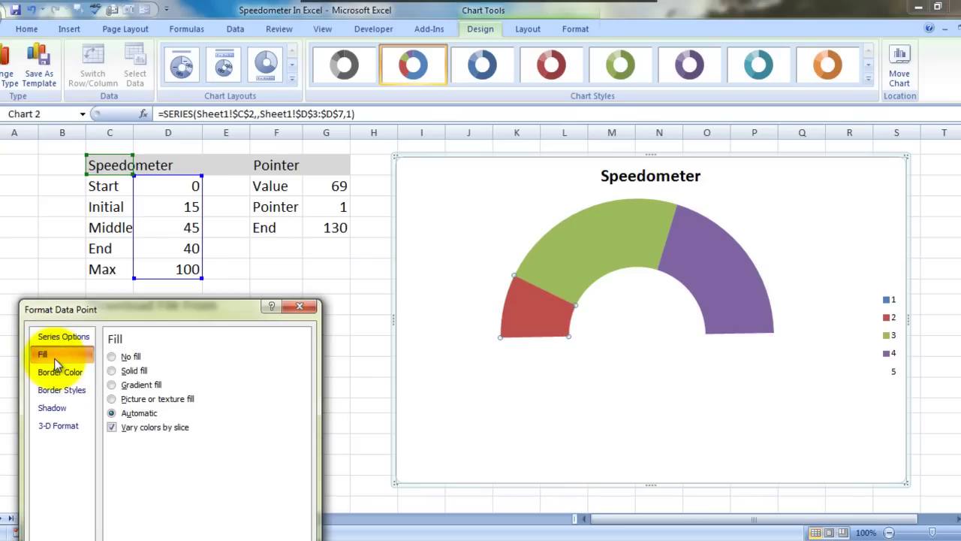
pyautogui.click(112, 371)
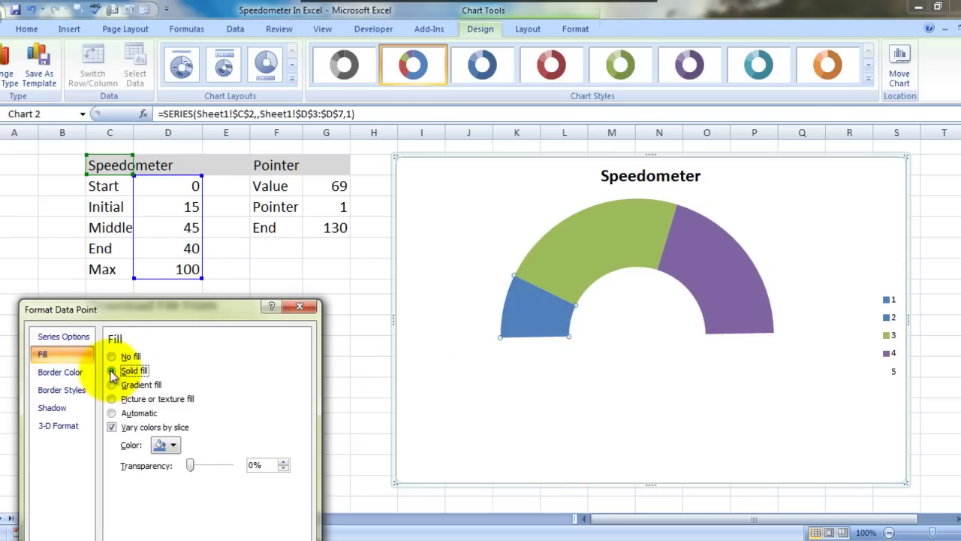
pyautogui.click(175, 445)
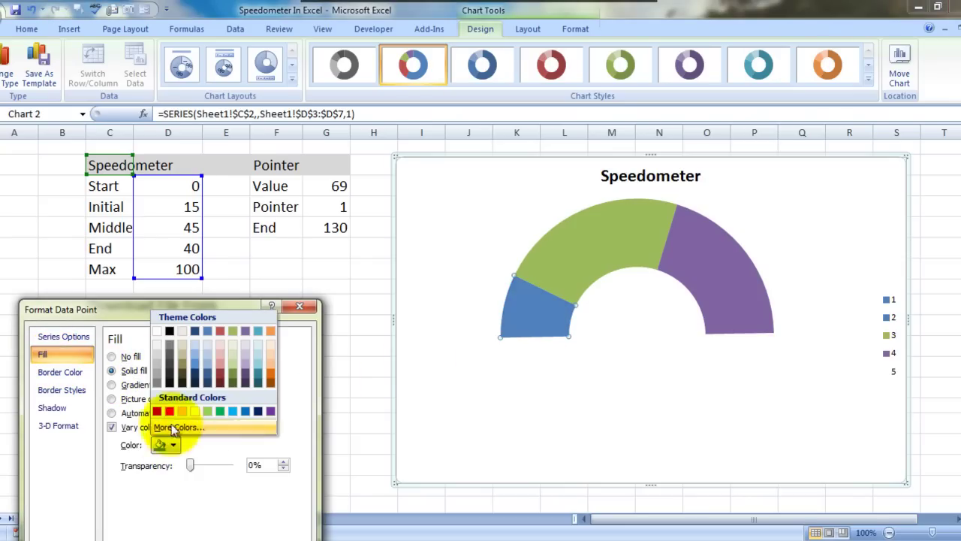
pyautogui.click(170, 411)
pyautogui.click(579, 251)
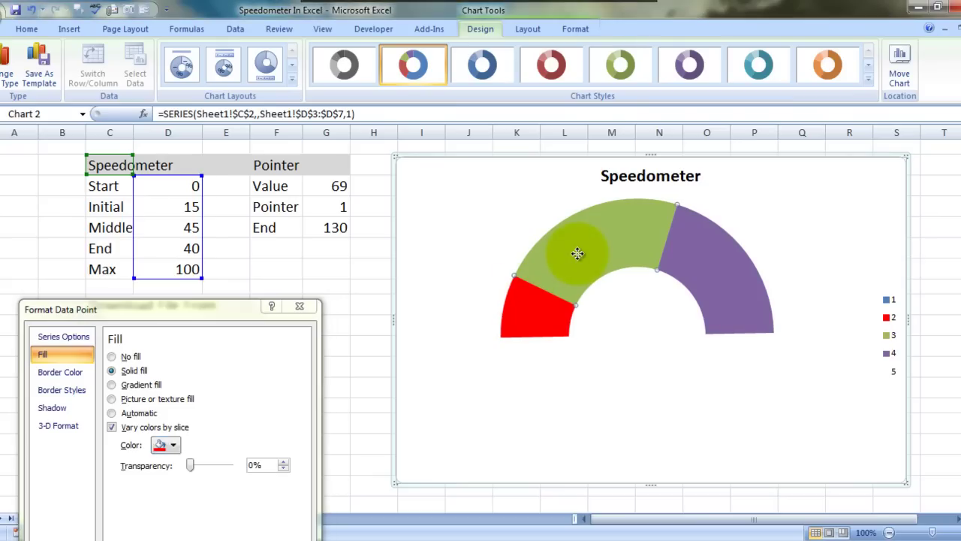
pyautogui.click(57, 356)
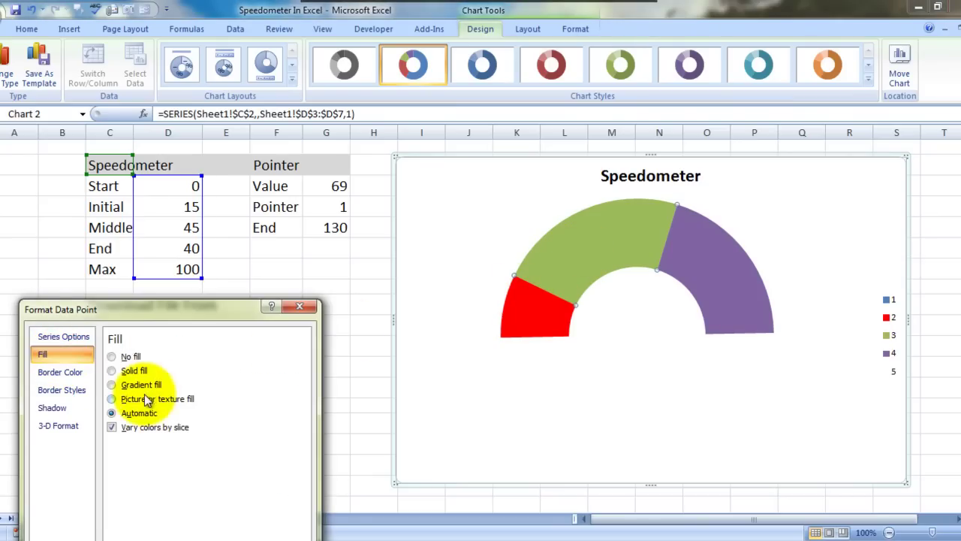
pyautogui.click(111, 371)
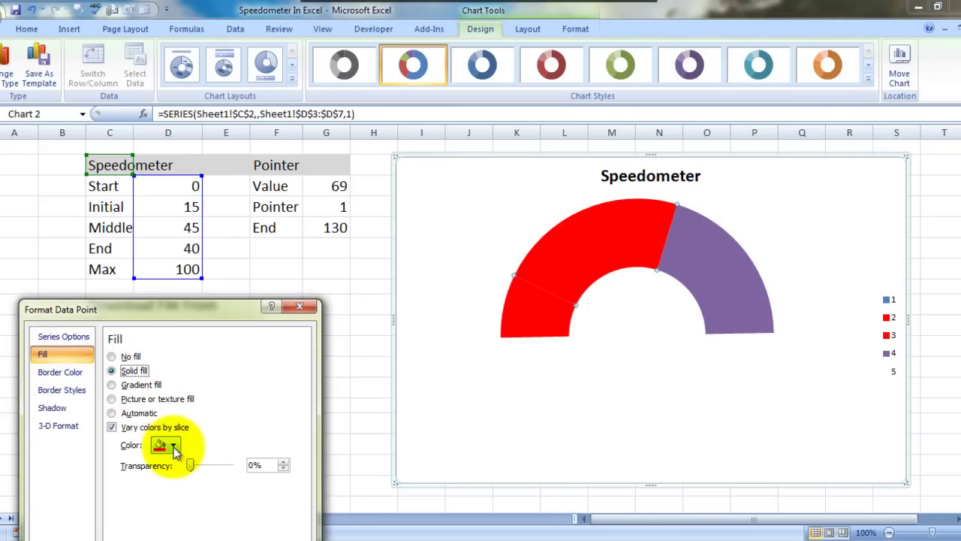
pyautogui.click(174, 446)
pyautogui.click(194, 410)
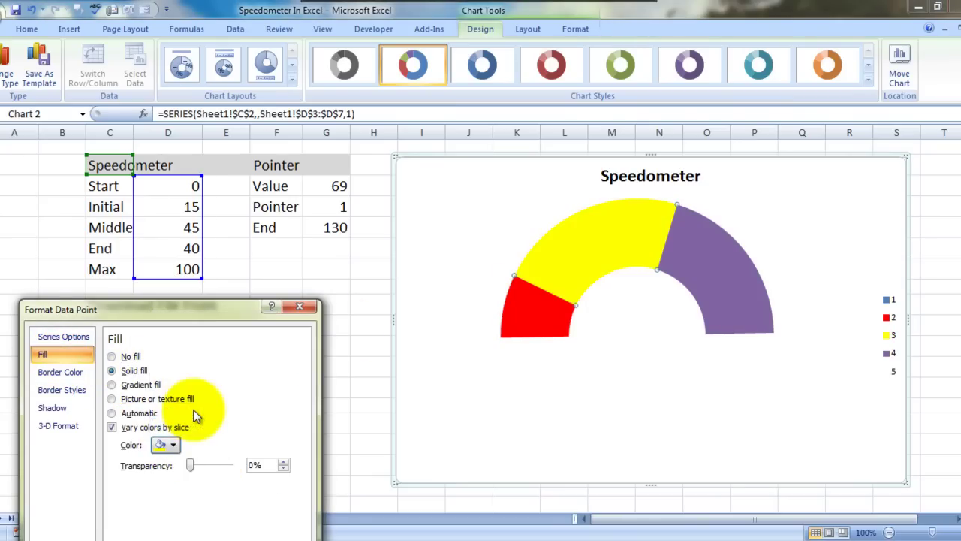
# Step: Give the right-hand band a solid green fill
pyautogui.click(735, 281)
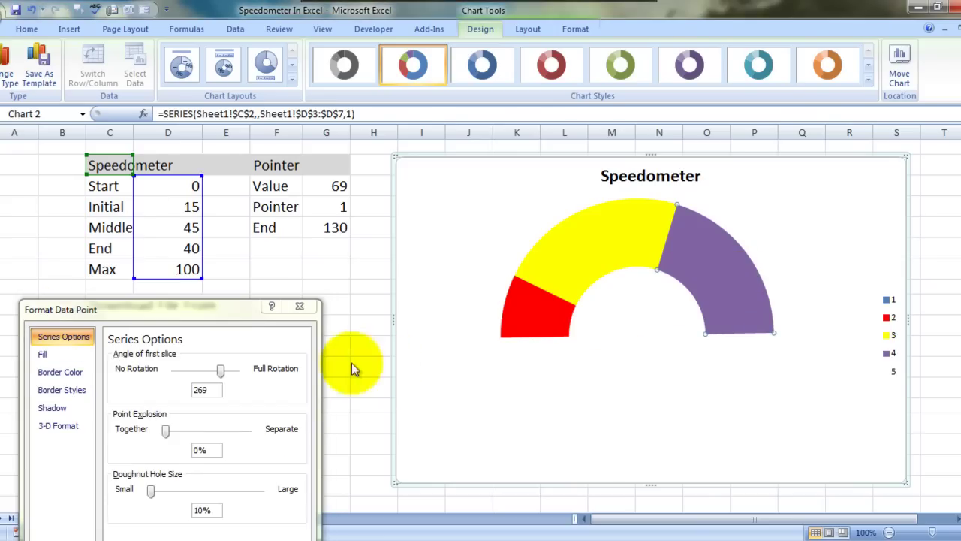
pyautogui.click(43, 354)
pyautogui.click(113, 370)
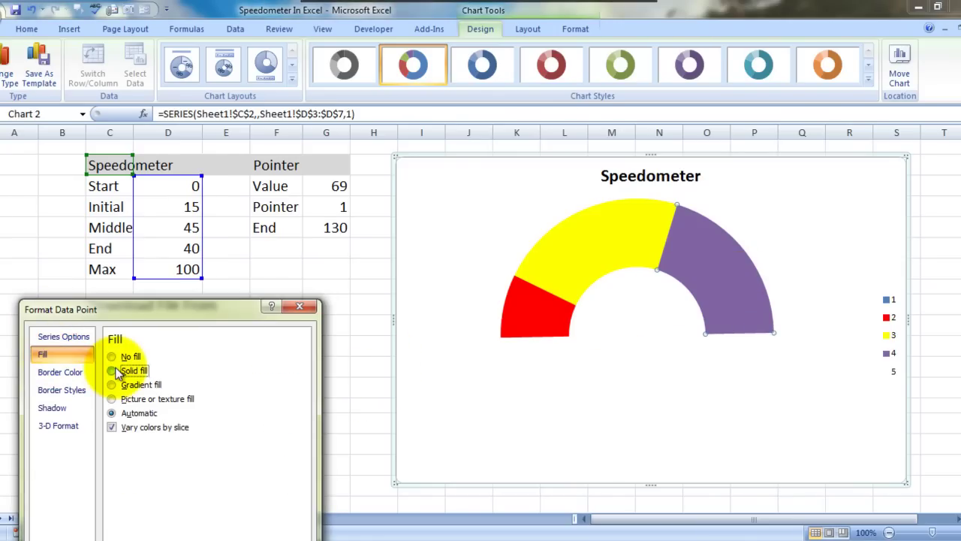
pyautogui.click(173, 444)
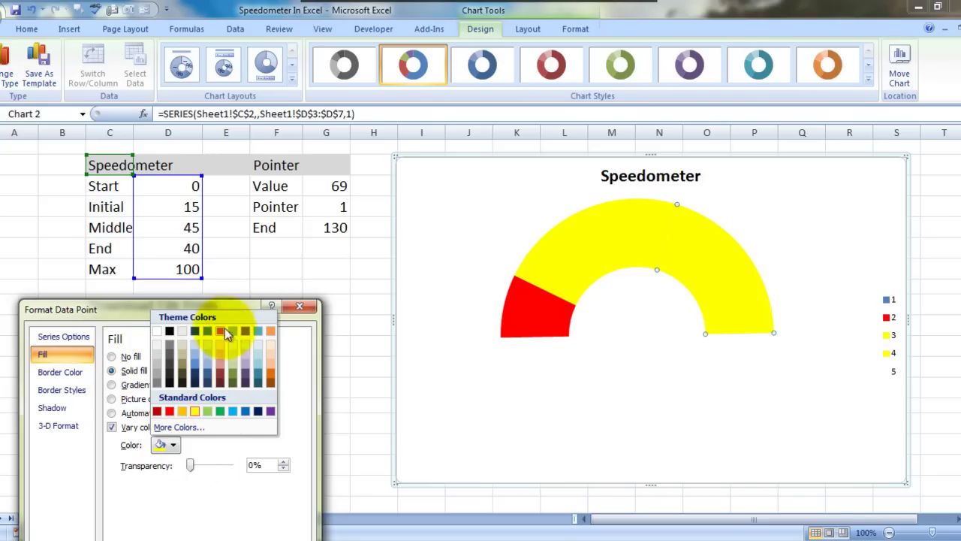
pyautogui.click(222, 411)
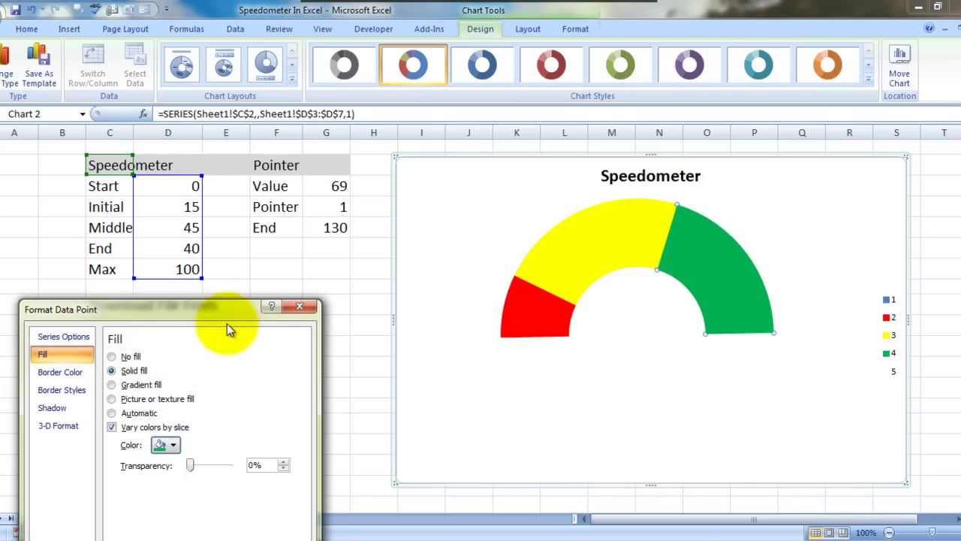
# Step: Close the formatting pane and select the chart legend
pyautogui.moveTo(229, 318); pyautogui.dragTo(214, 71)
pyautogui.click(279, 449)
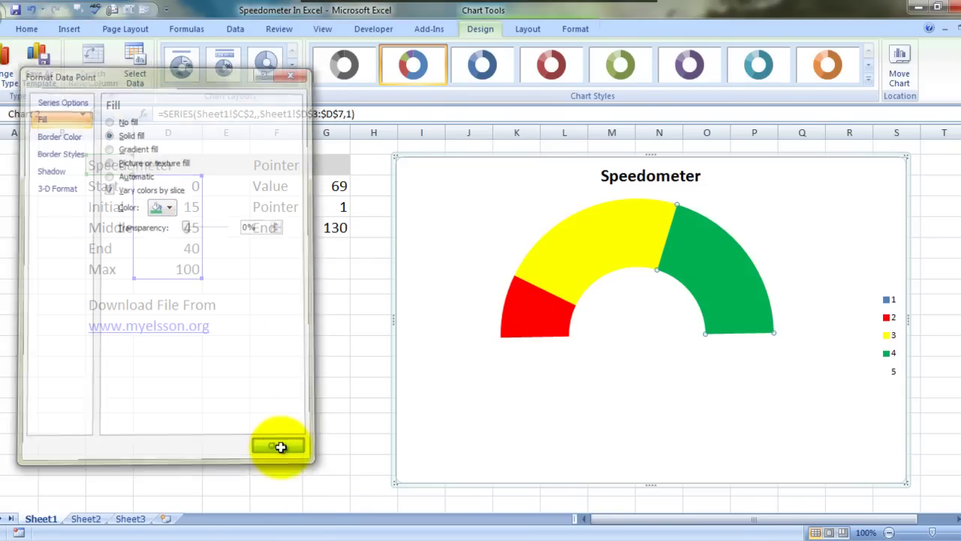
pyautogui.click(887, 331)
pyautogui.press('Delete')
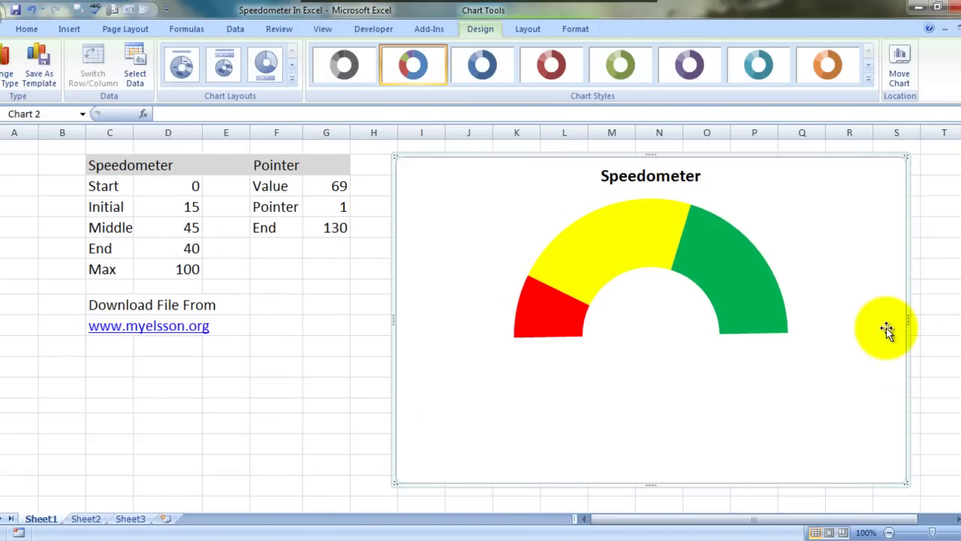
pyautogui.click(305, 441)
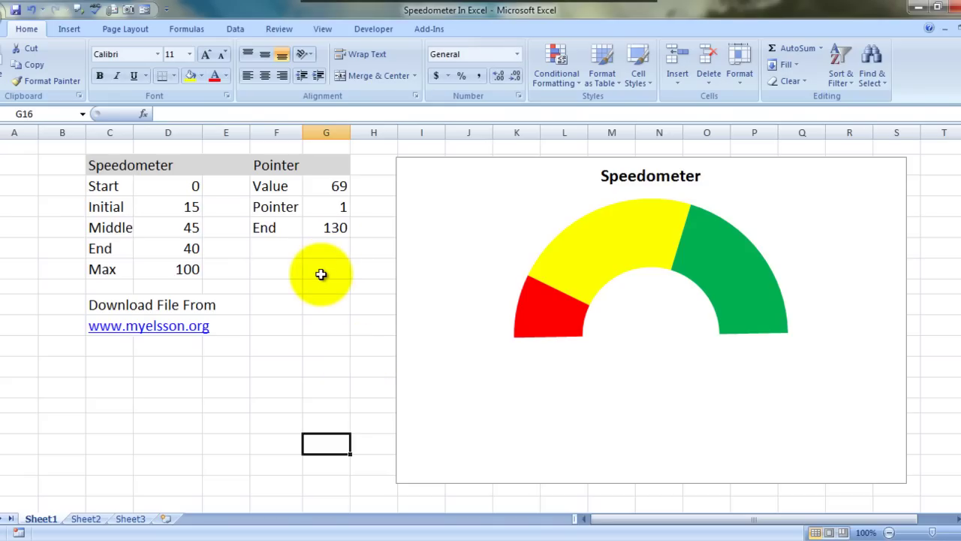
pyautogui.click(330, 187)
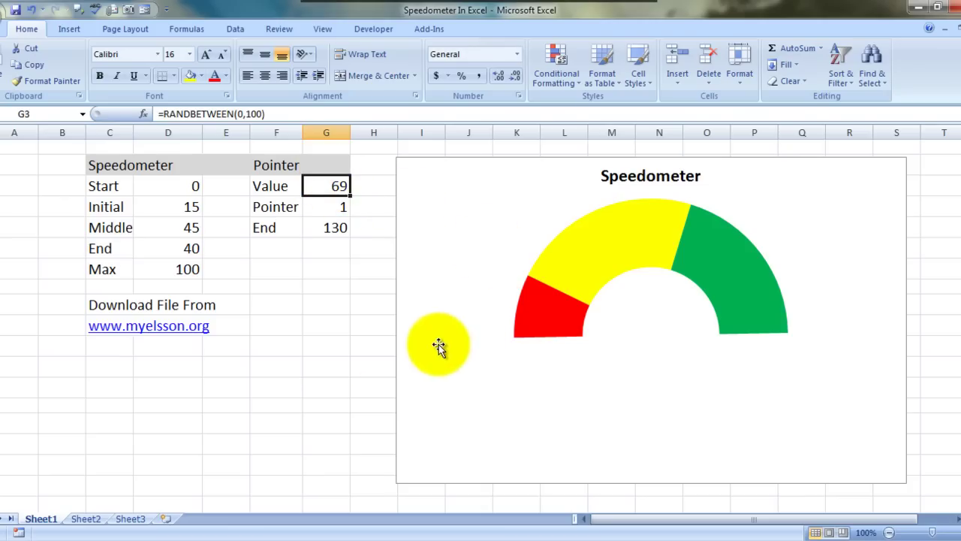
pyautogui.click(324, 345)
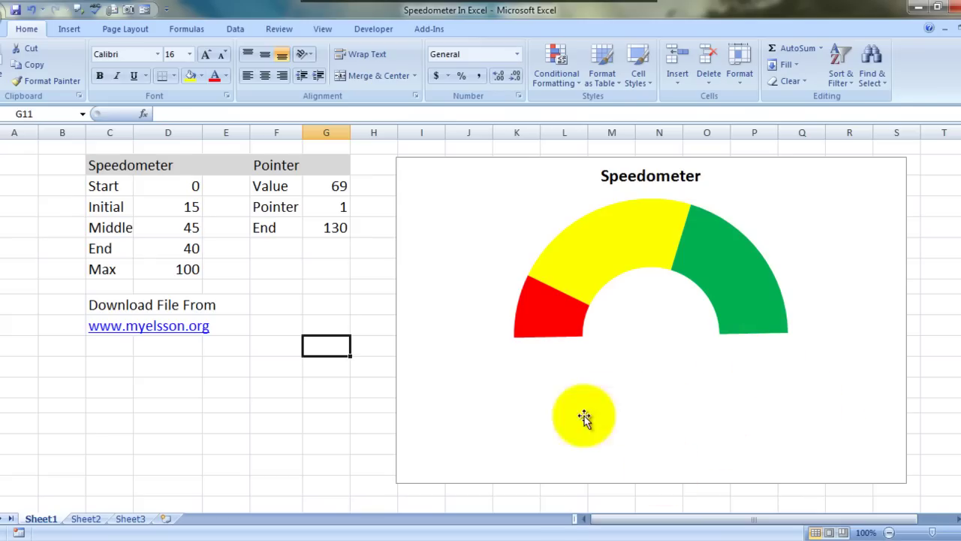
pyautogui.click(323, 227)
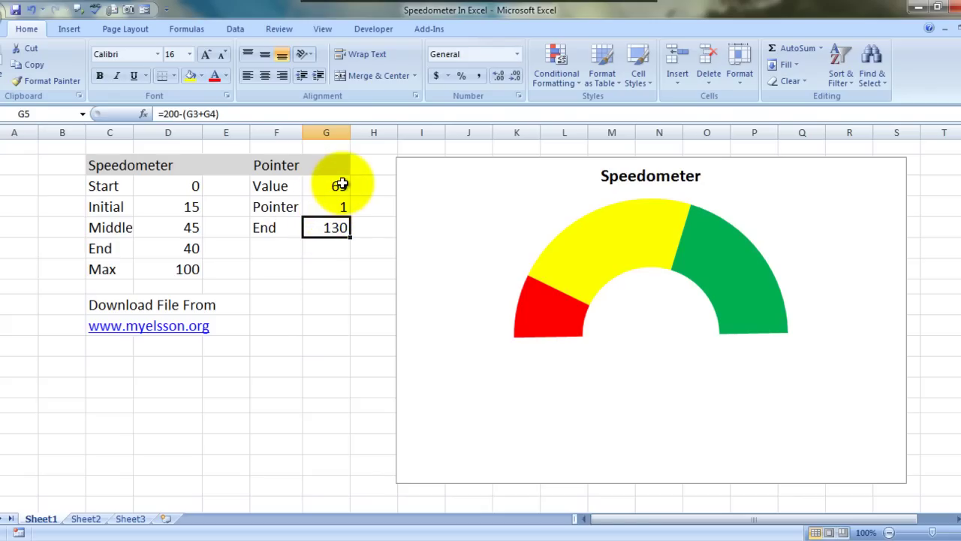
pyautogui.click(337, 211)
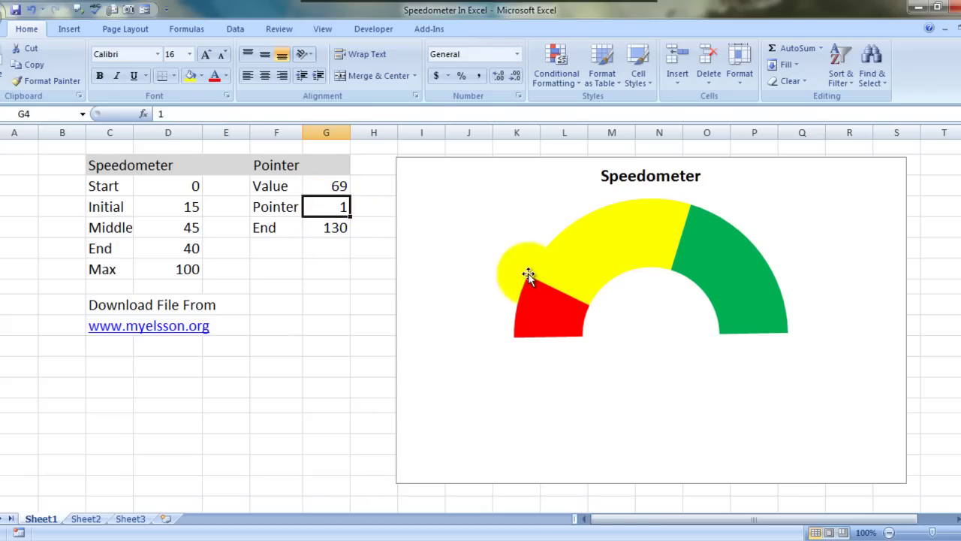
pyautogui.click(332, 183)
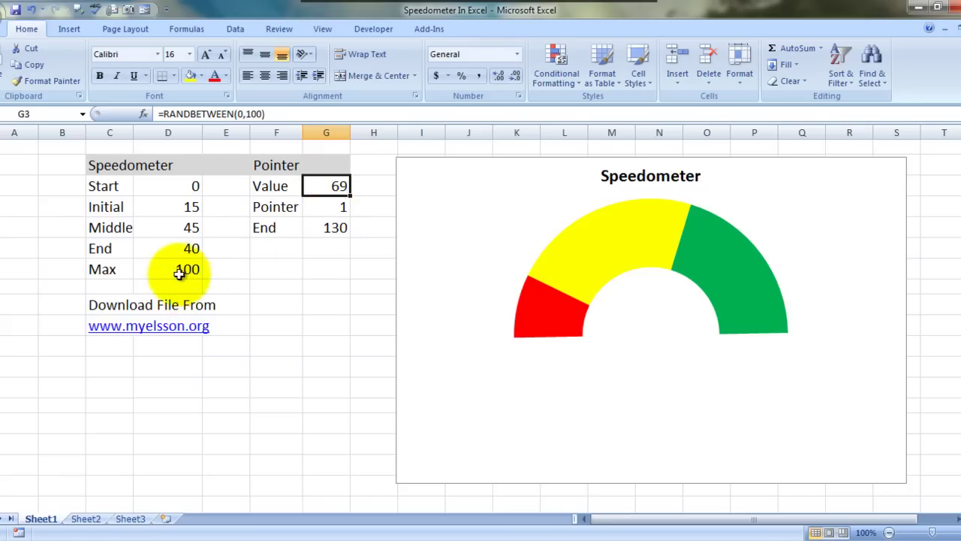
pyautogui.click(333, 230)
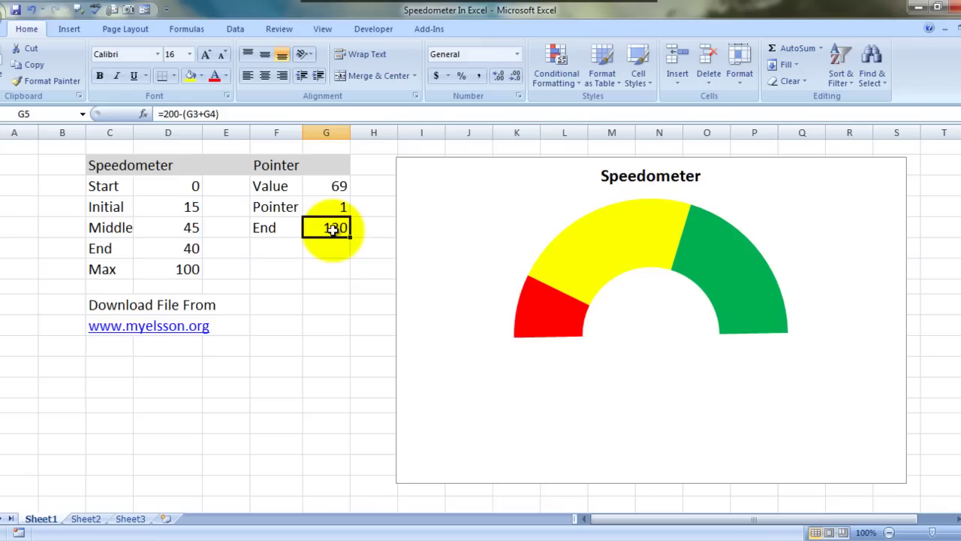
pyautogui.click(274, 227)
pyautogui.click(322, 229)
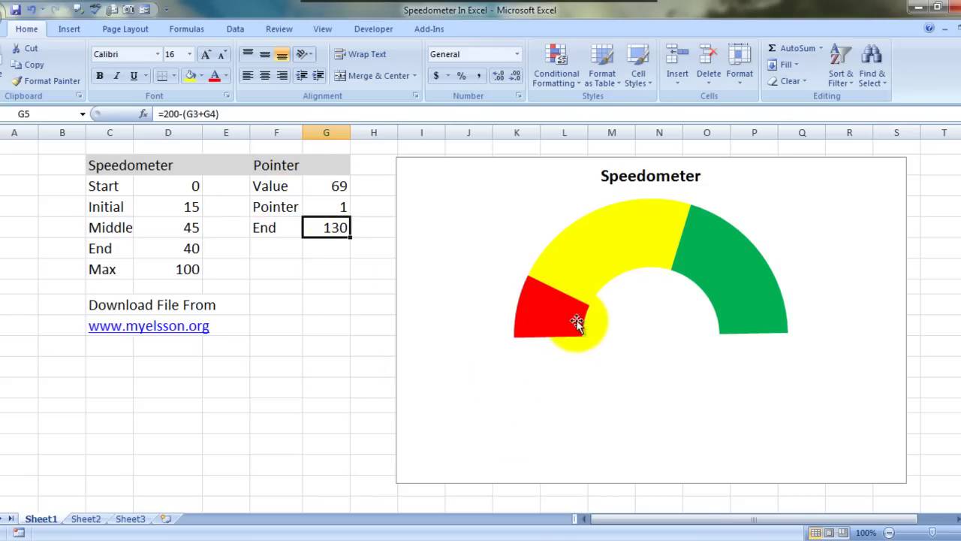
# Step: Add an outer Pointer series named from F2 with values G3:G5 (69, 1, 130)
pyautogui.click(616, 295)
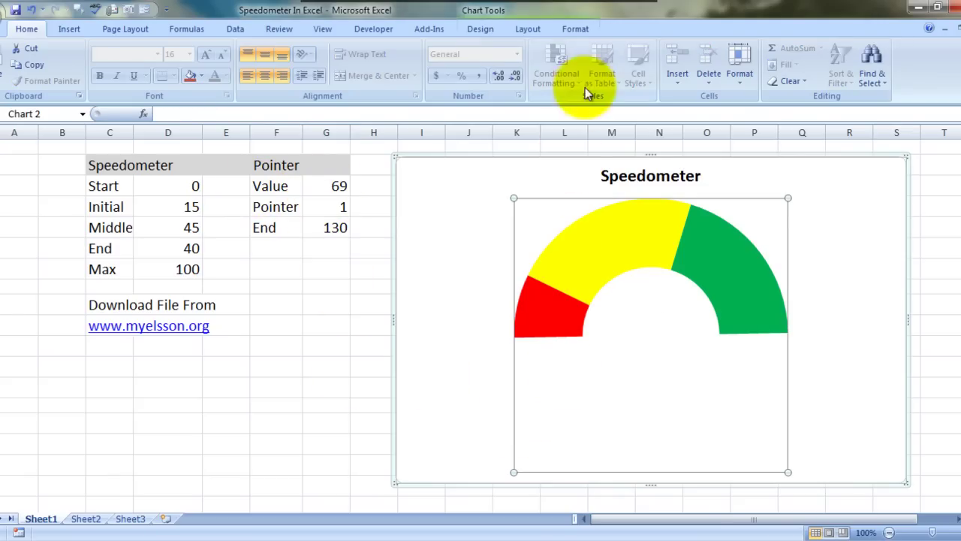
pyautogui.click(529, 29)
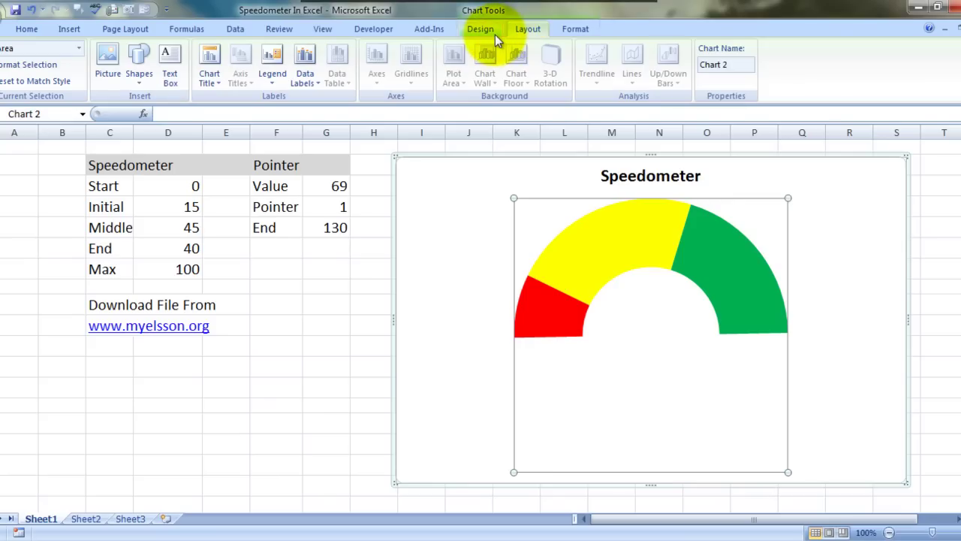
pyautogui.click(495, 34)
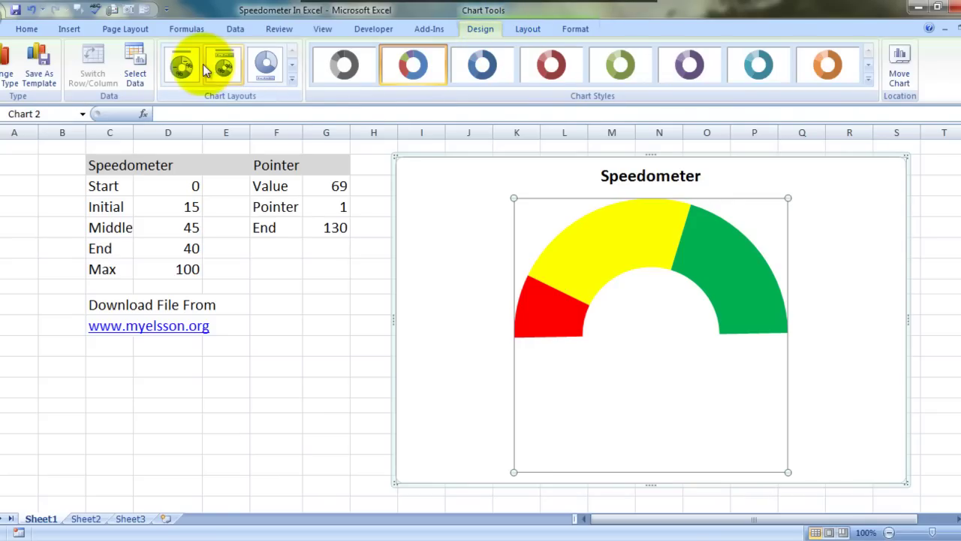
pyautogui.click(139, 64)
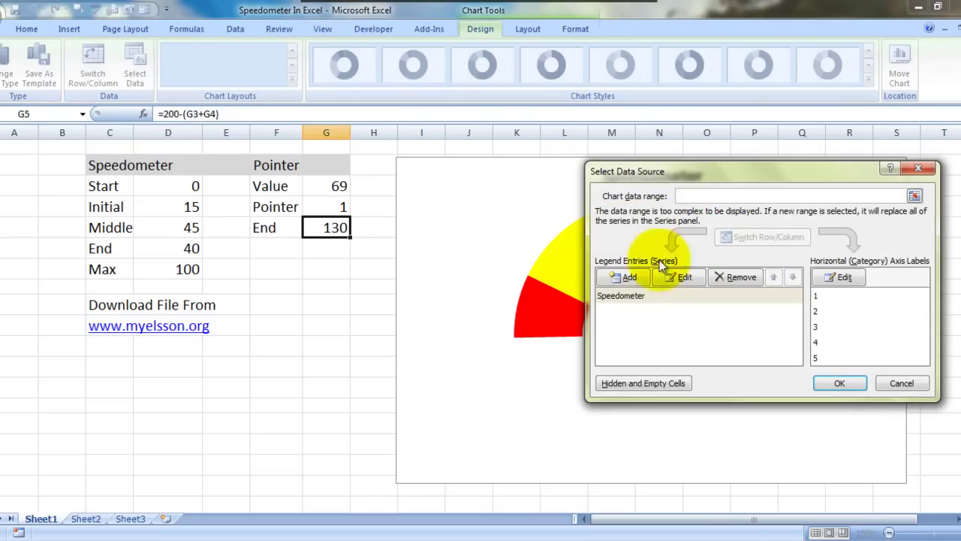
pyautogui.click(622, 277)
pyautogui.moveTo(732, 233)
pyautogui.mouseDown()
pyautogui.moveTo(851, 217)
pyautogui.moveTo(853, 200)
pyautogui.moveTo(464, 391)
pyautogui.moveTo(181, 371)
pyautogui.mouseUp()
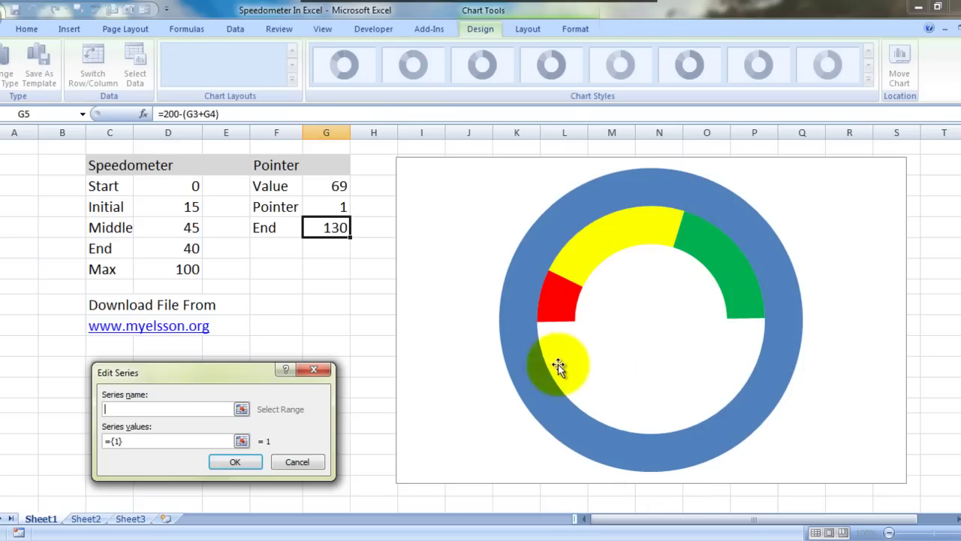
pyautogui.click(275, 164)
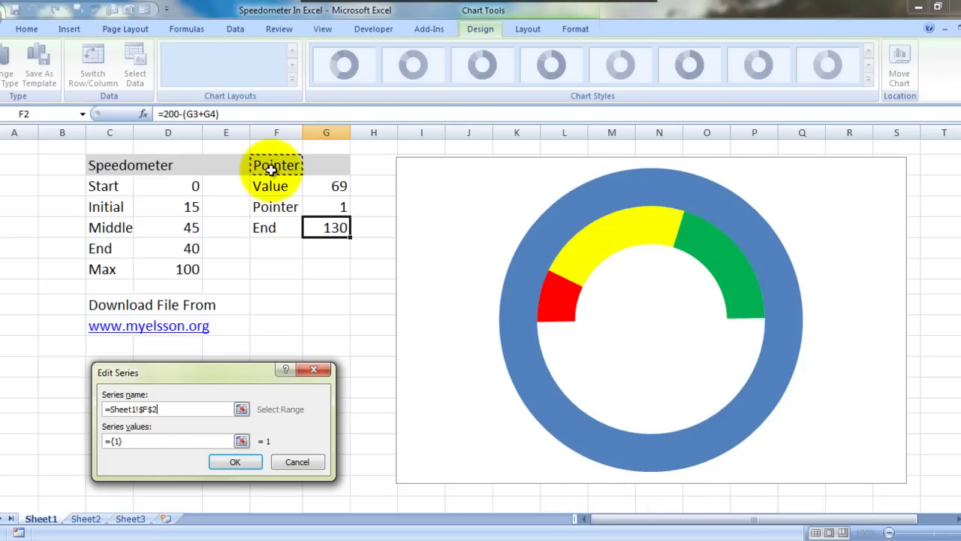
pyautogui.click(140, 442)
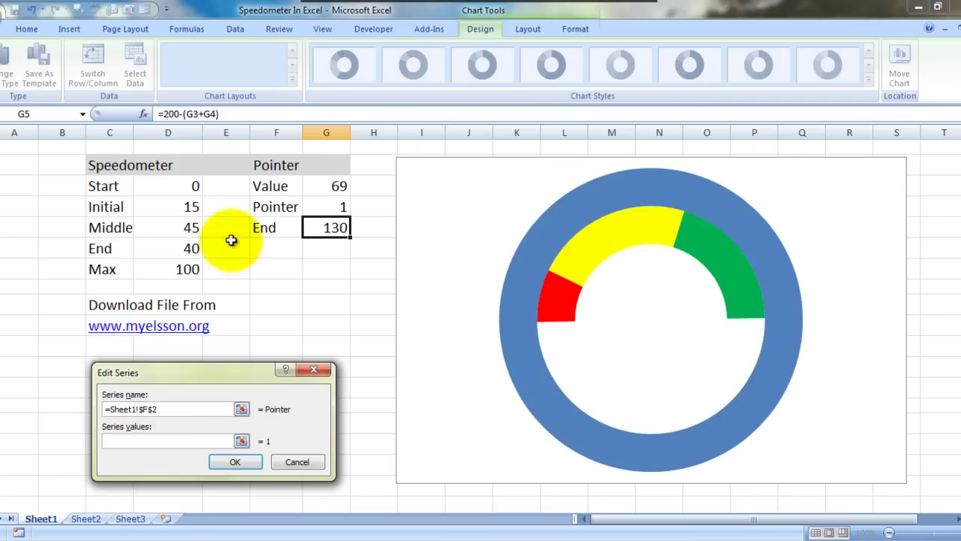
pyautogui.click(327, 188)
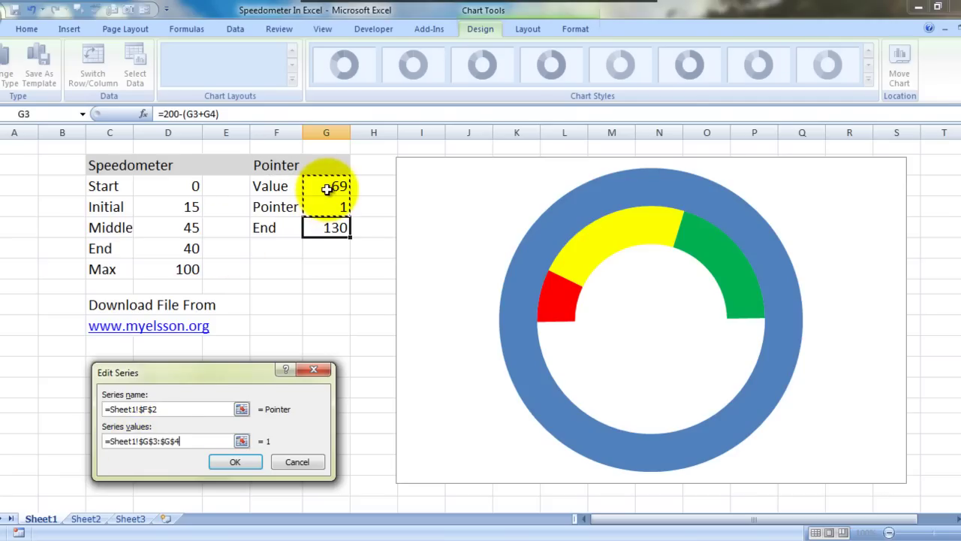
pyautogui.press('Return')
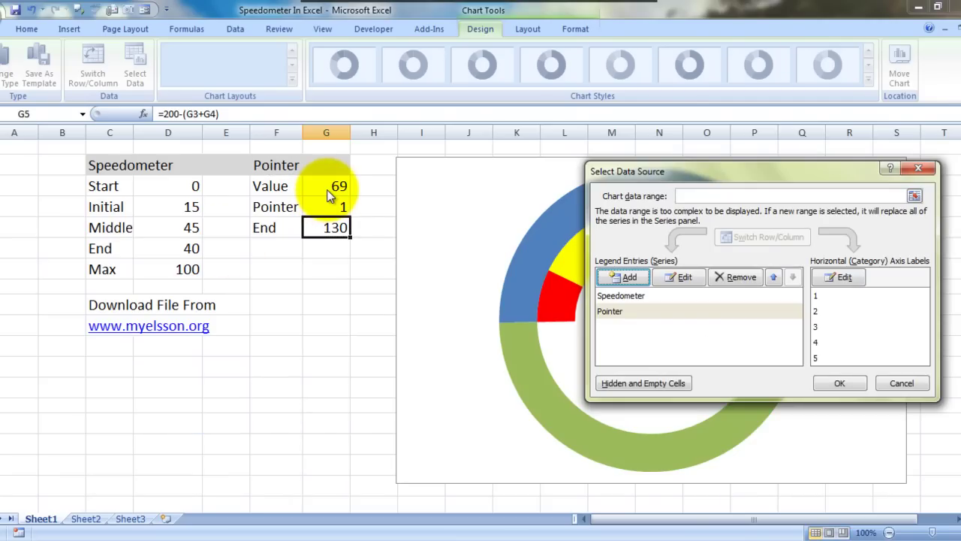
pyautogui.click(833, 386)
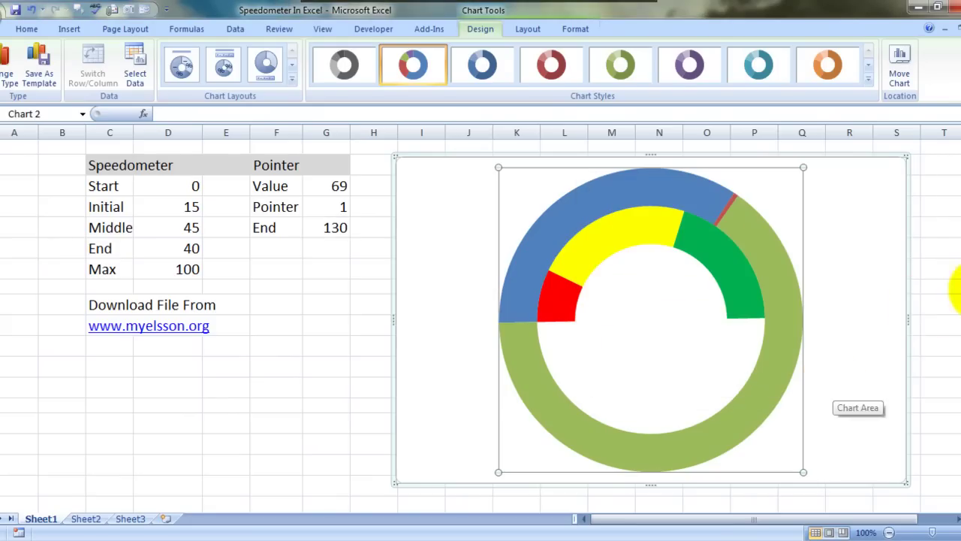
pyautogui.click(951, 273)
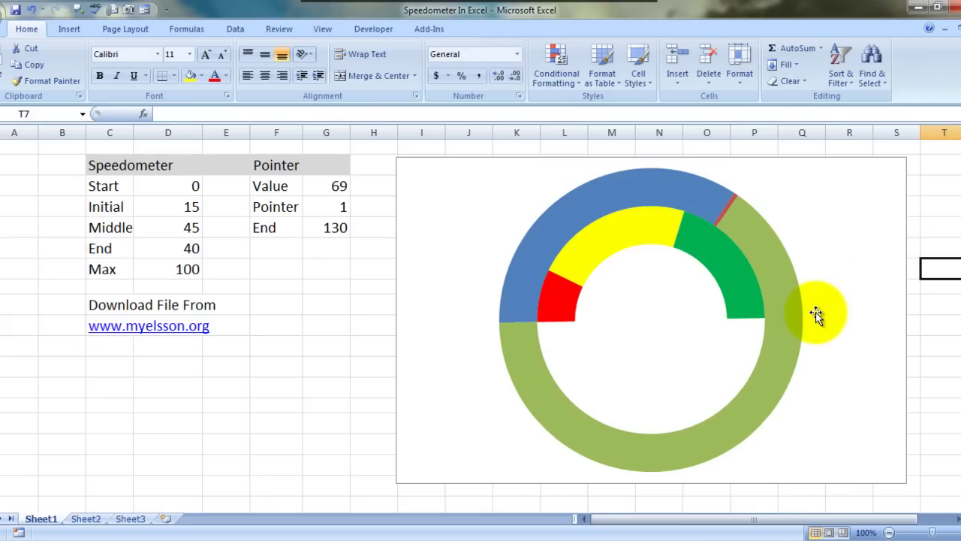
pyautogui.click(775, 276)
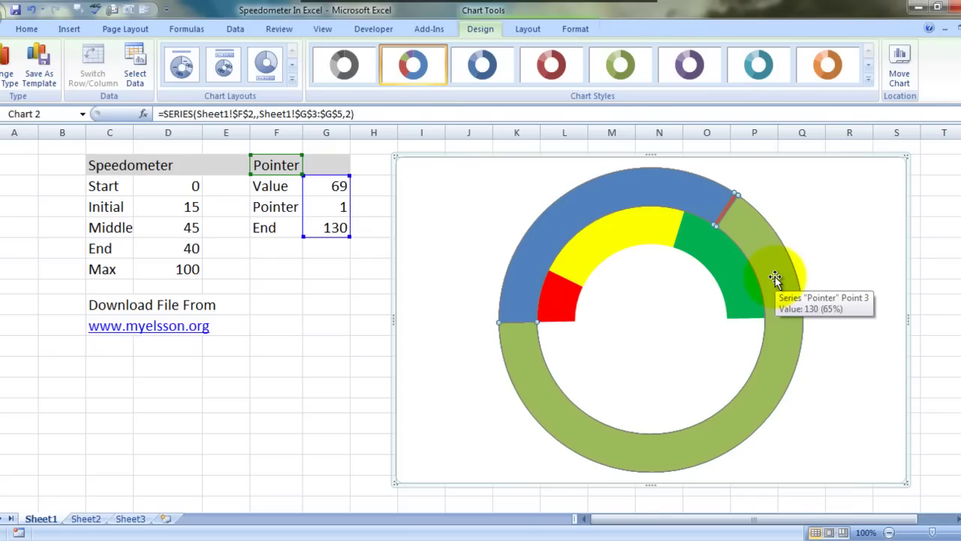
# Step: Change the Pointer series chart type to Pie
pyautogui.rightClick(775, 276)
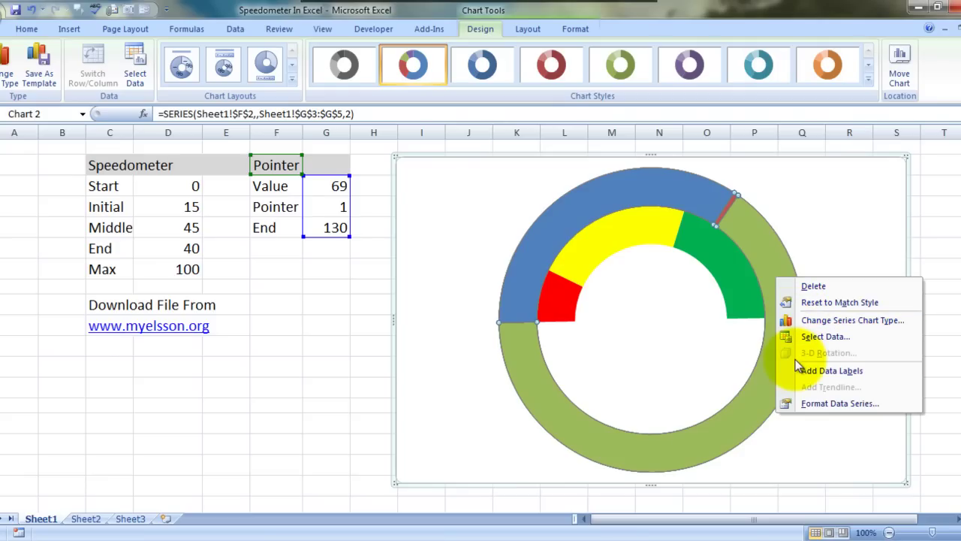
pyautogui.click(815, 321)
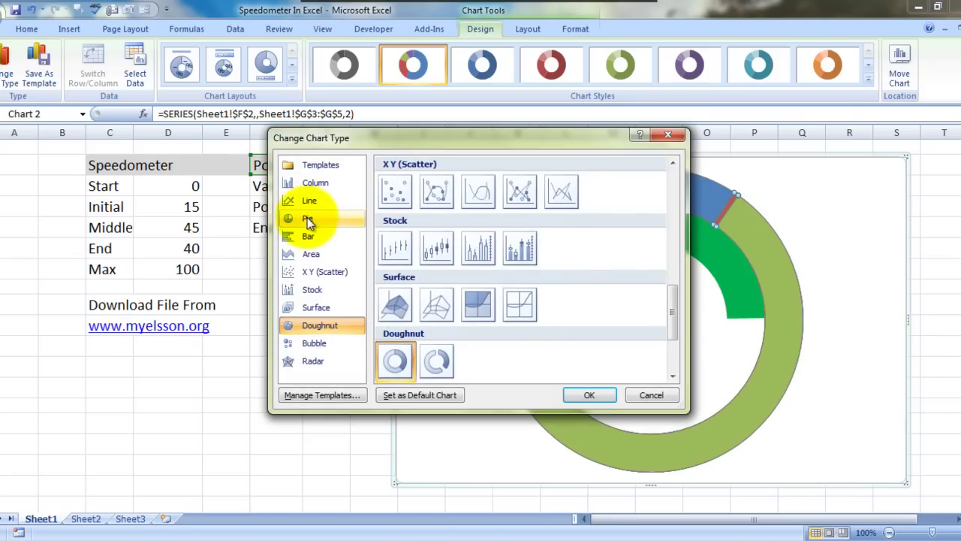
pyautogui.click(307, 217)
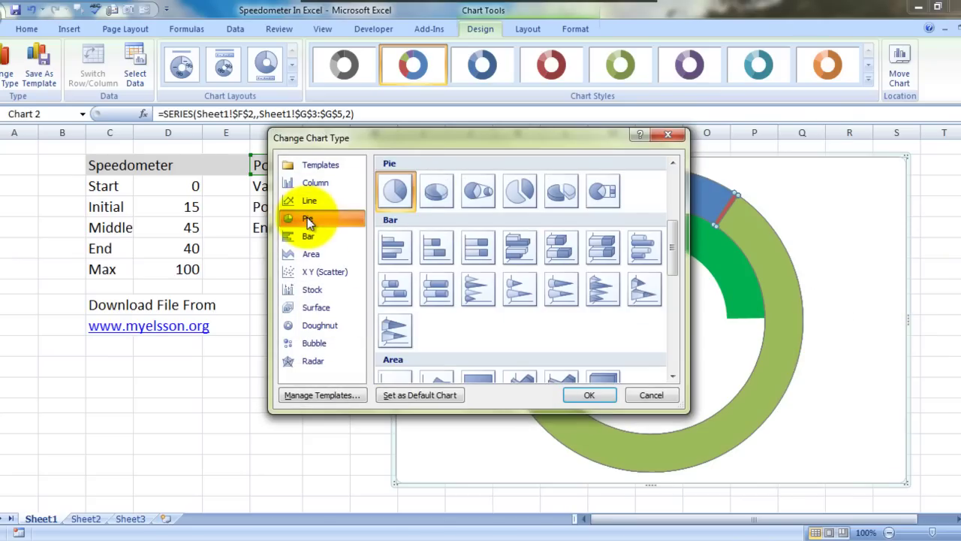
pyautogui.click(591, 394)
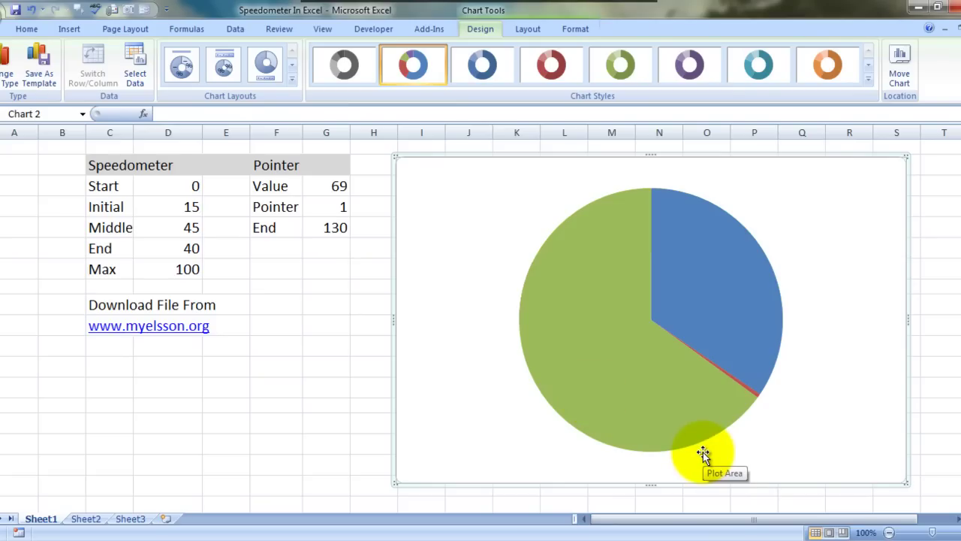
pyautogui.moveTo(751, 403)
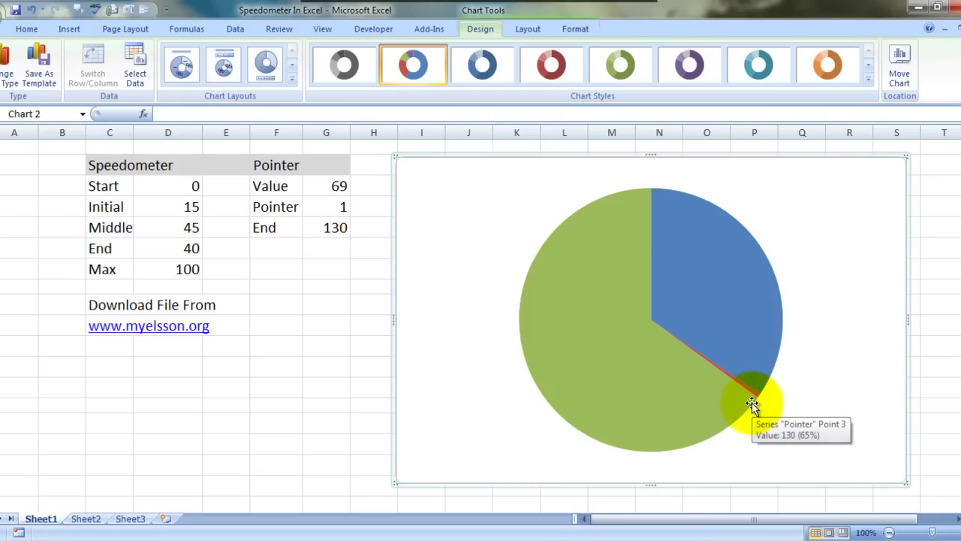
# Step: Set the Pointer pie's first-slice angle to 270° so the blue wedge starts at left
pyautogui.rightClick(734, 301)
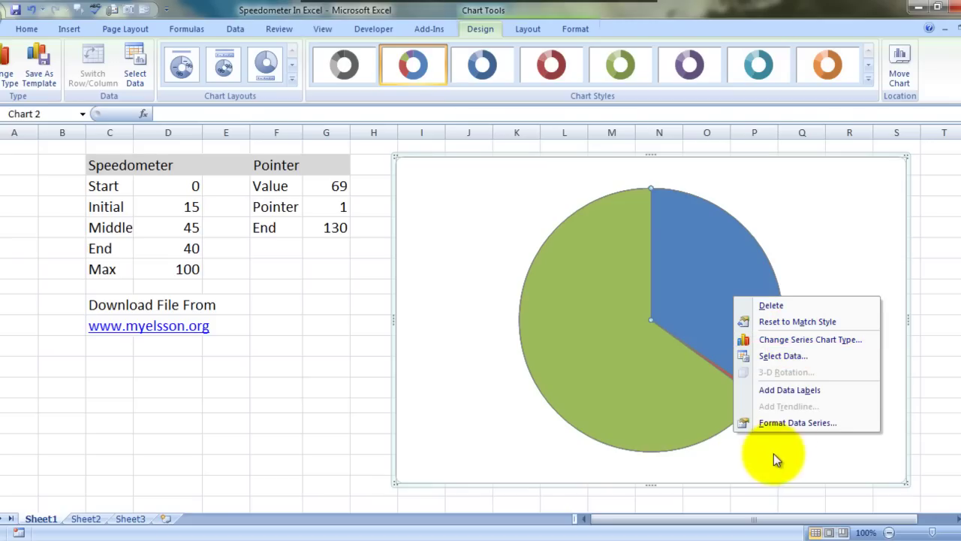
pyautogui.click(795, 423)
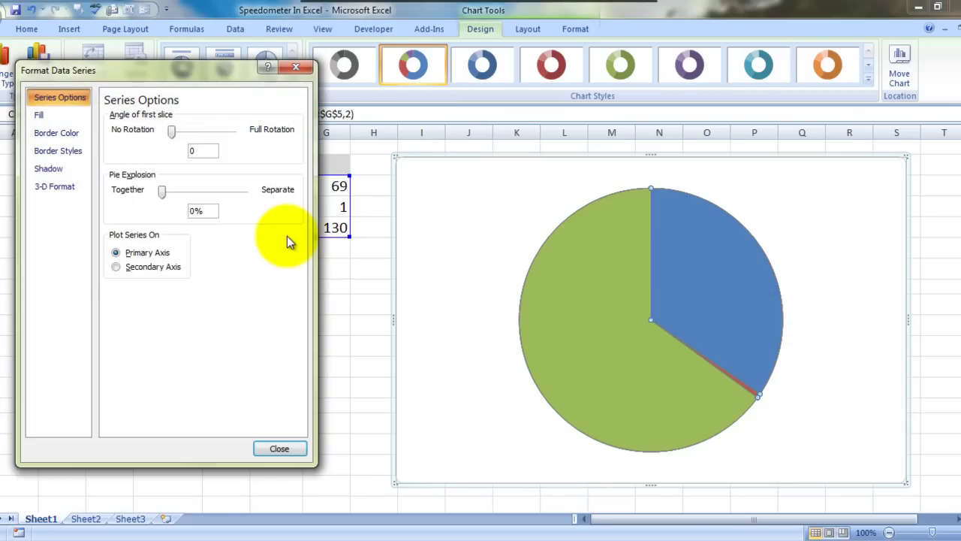
pyautogui.moveTo(172, 132); pyautogui.dragTo(218, 141)
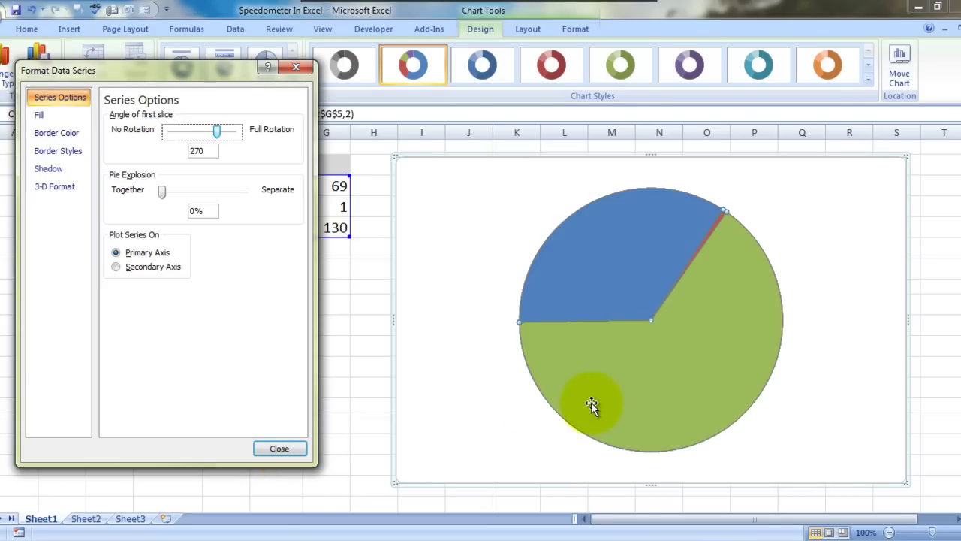
pyautogui.click(723, 308)
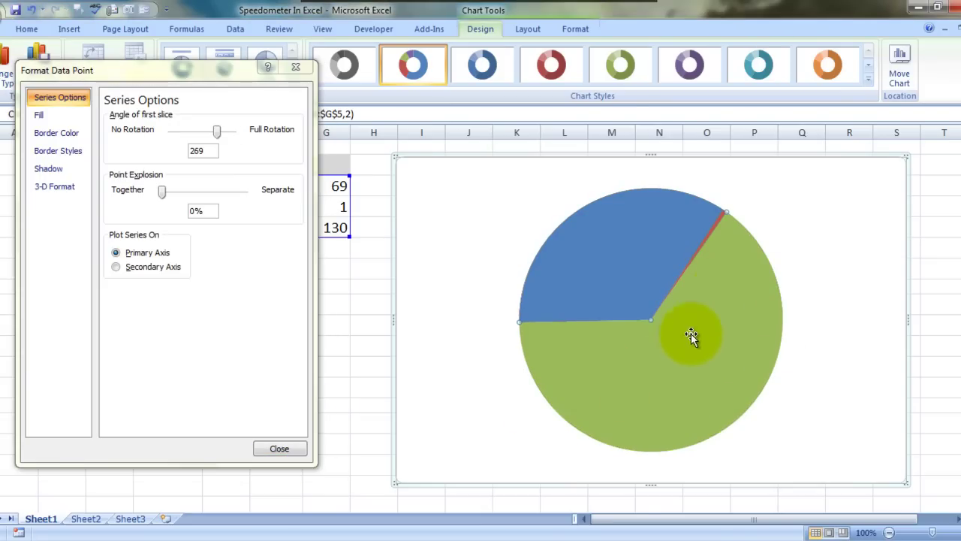
# Step: Set the two large Pointer pie slices to No fill so they become invisible
pyautogui.click(51, 119)
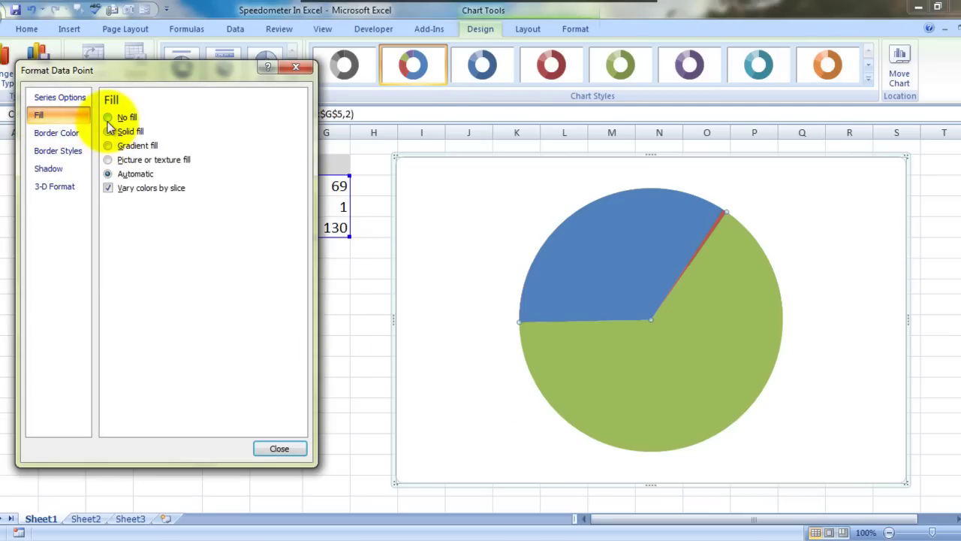
pyautogui.click(108, 118)
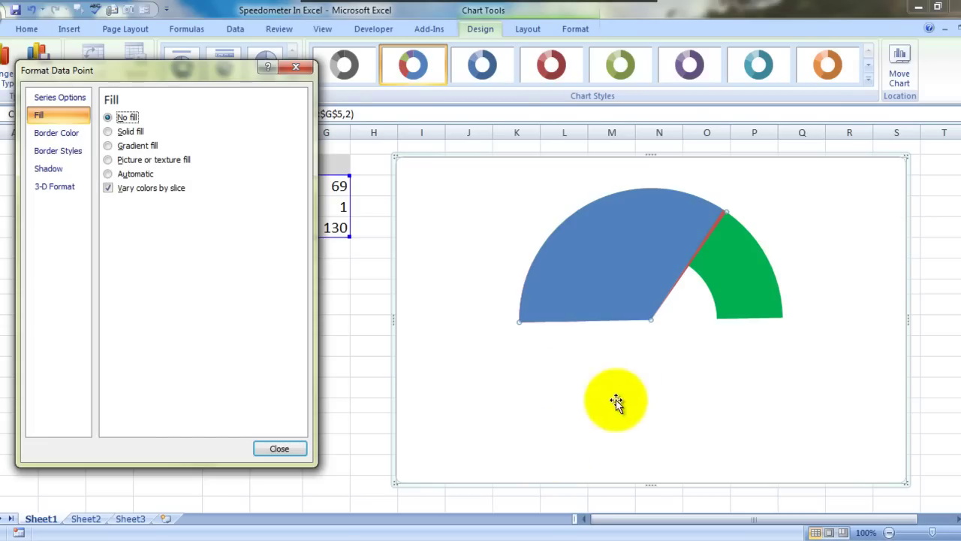
pyautogui.click(607, 266)
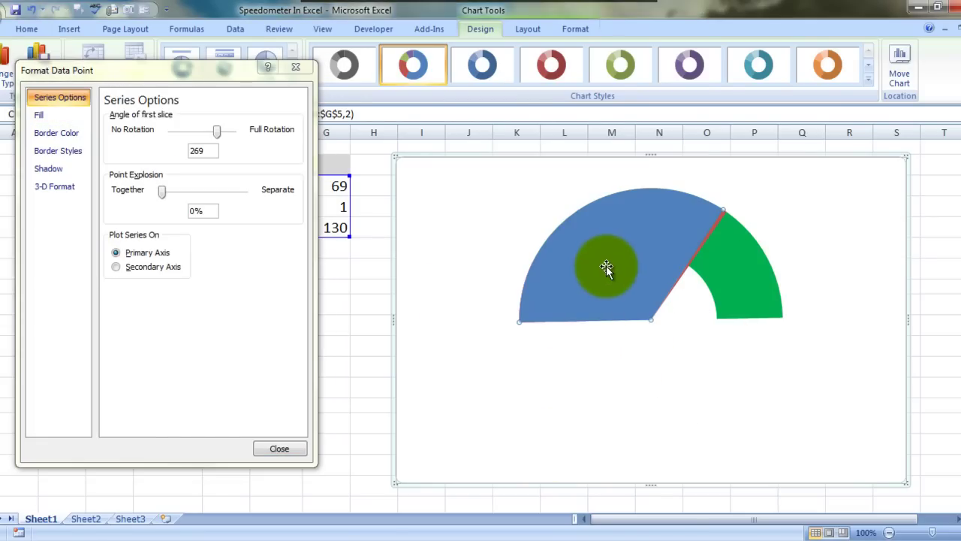
pyautogui.click(42, 117)
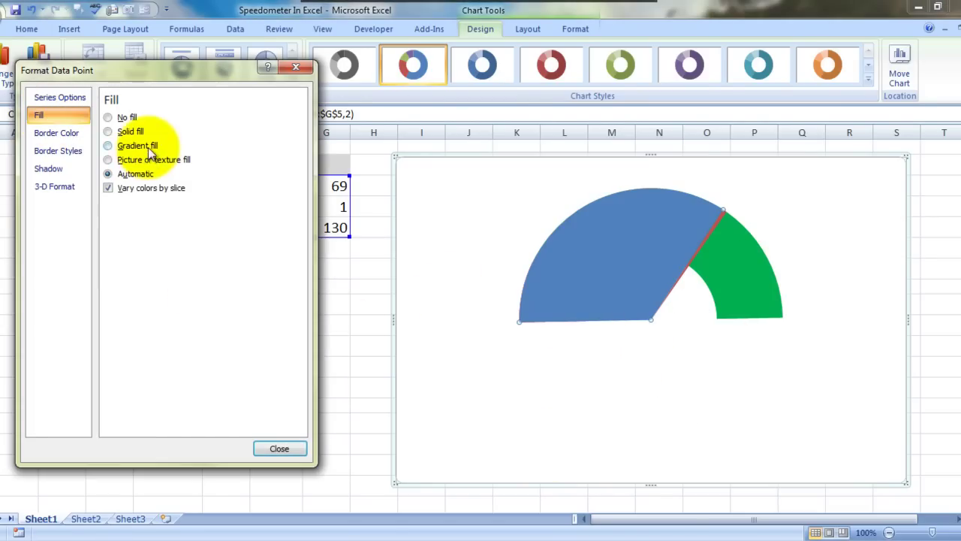
pyautogui.click(109, 118)
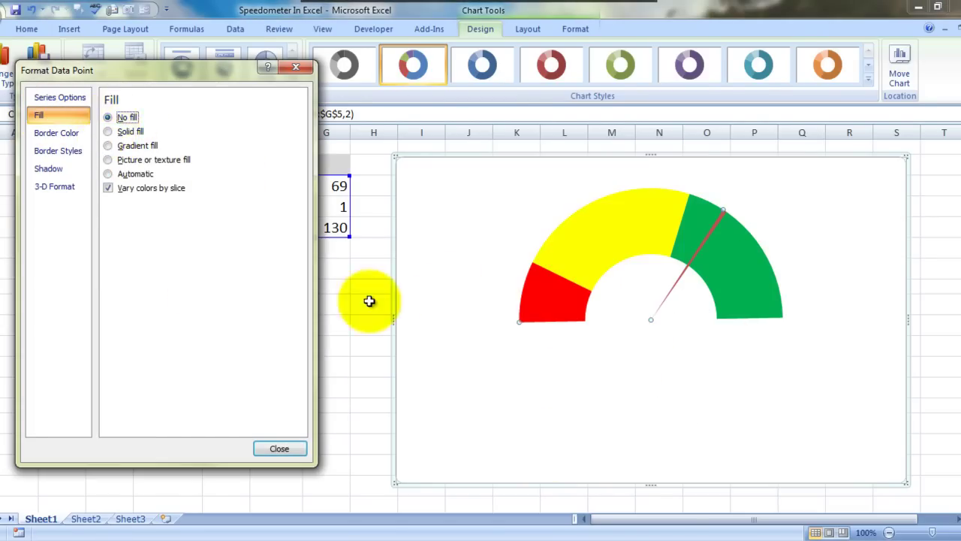
pyautogui.moveTo(702, 284)
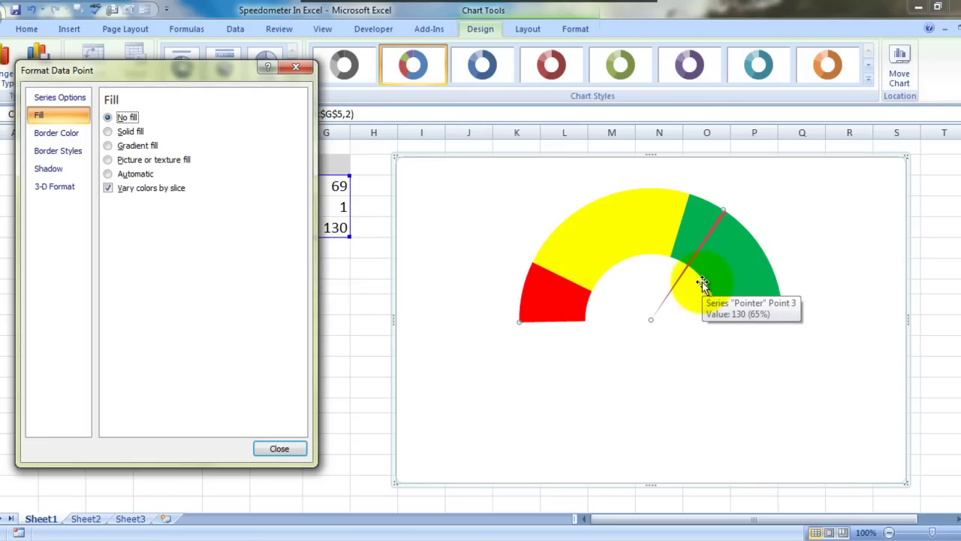
# Step: Give the thin needle slice a solid black fill
pyautogui.click(704, 241)
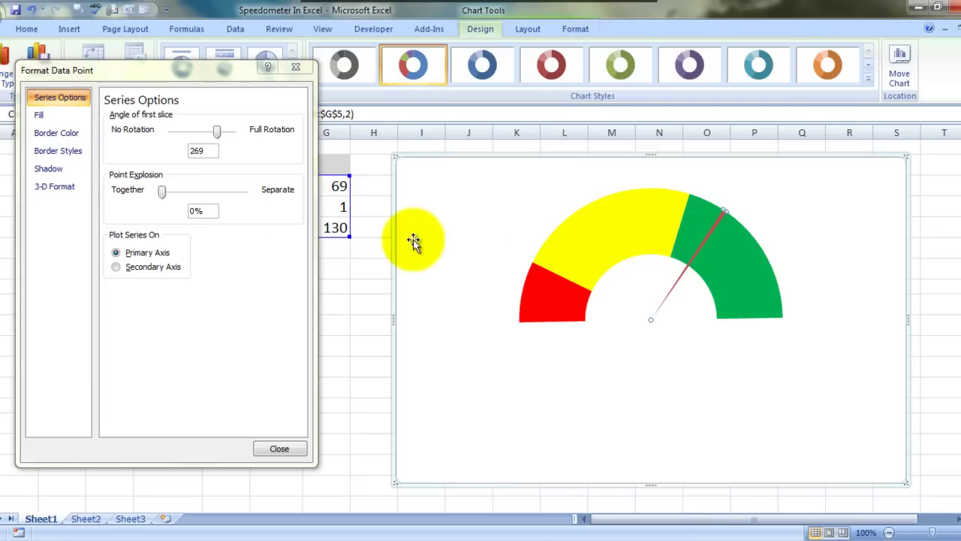
pyautogui.click(53, 116)
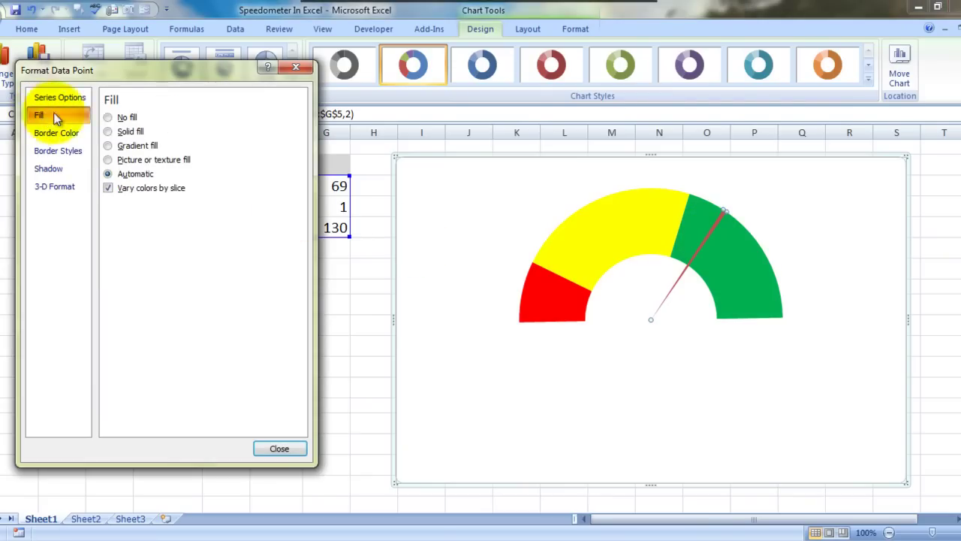
pyautogui.click(110, 131)
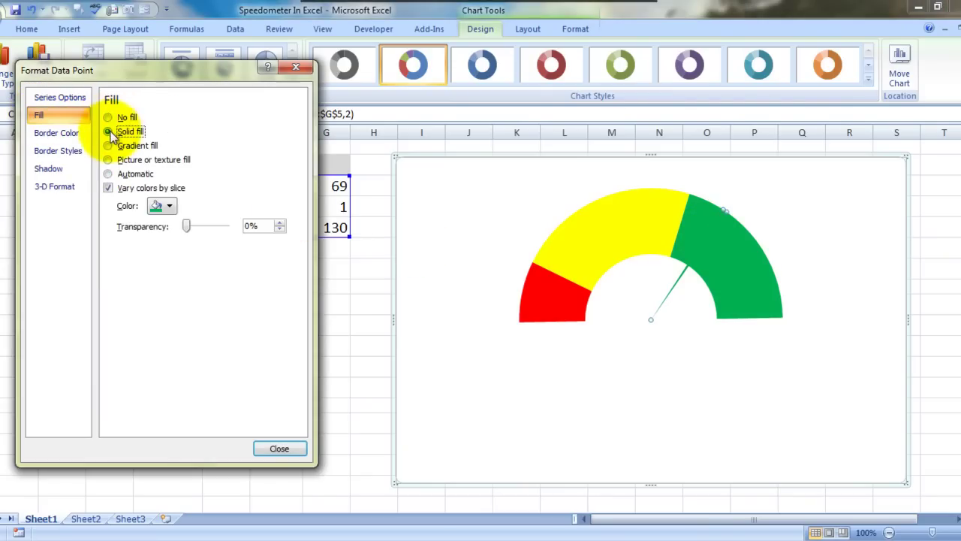
pyautogui.click(171, 205)
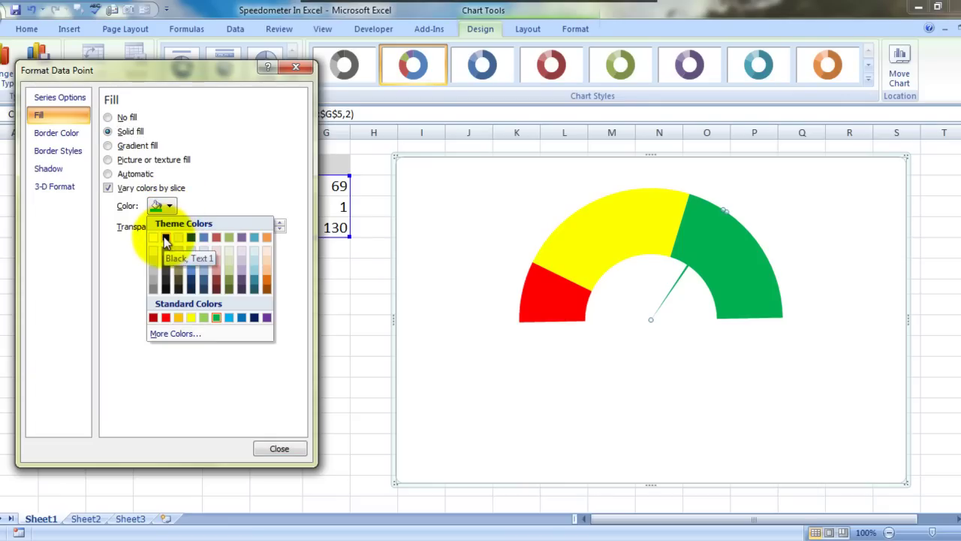
pyautogui.click(165, 239)
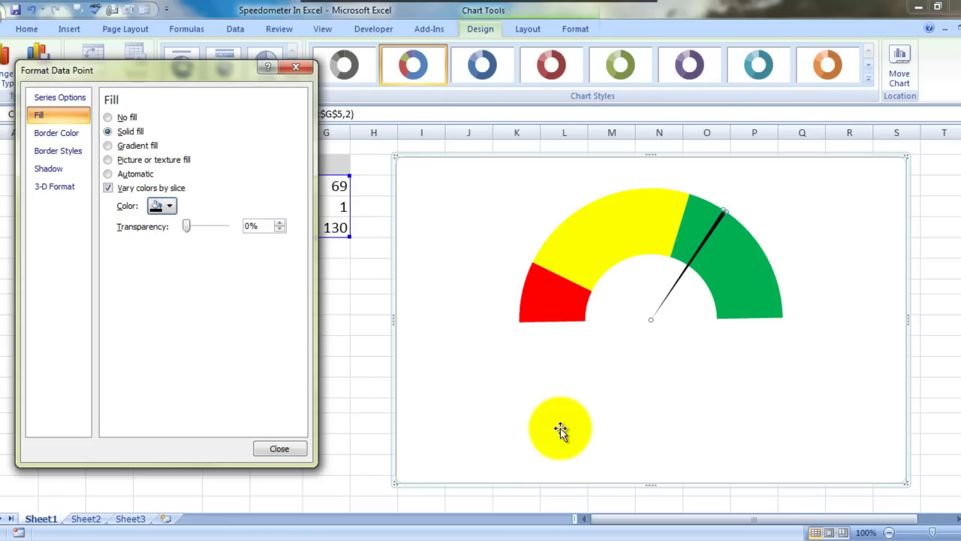
pyautogui.click(560, 429)
# Step: Close the formatting pane and clear the random formula from Value cell G3
pyautogui.click(953, 323)
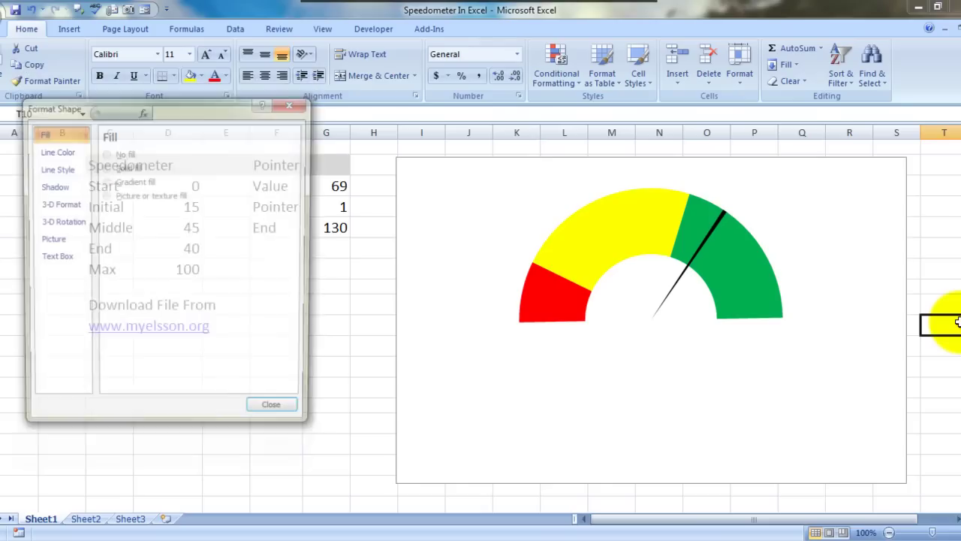
pyautogui.click(290, 410)
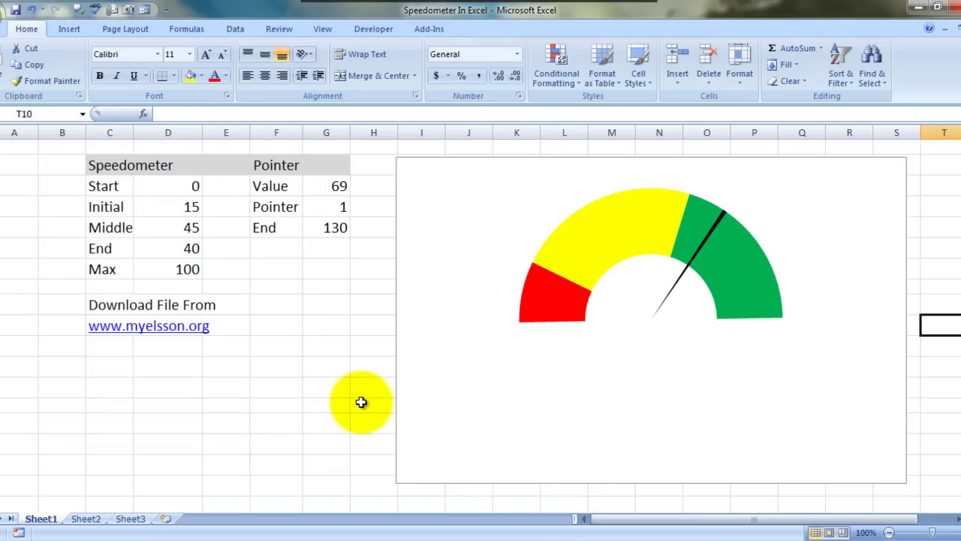
pyautogui.press('Left')
pyautogui.press('Left')
pyautogui.press('Left')
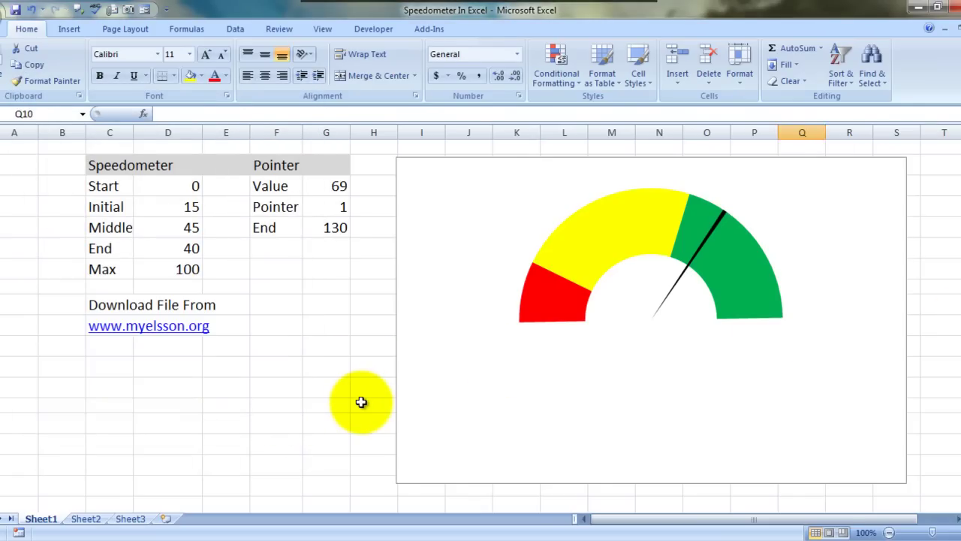
pyautogui.press('Left')
pyautogui.press('Left')
pyautogui.press('Left')
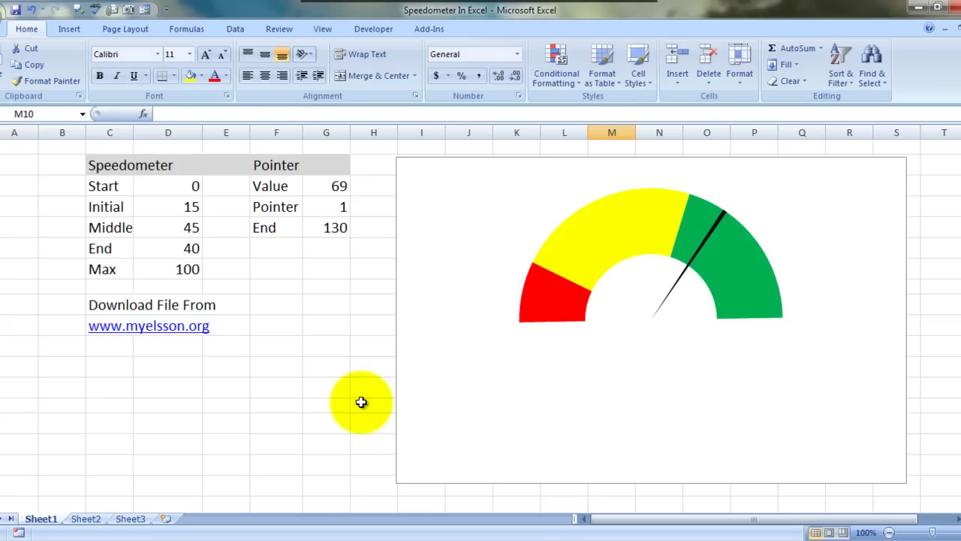
pyautogui.click(288, 333)
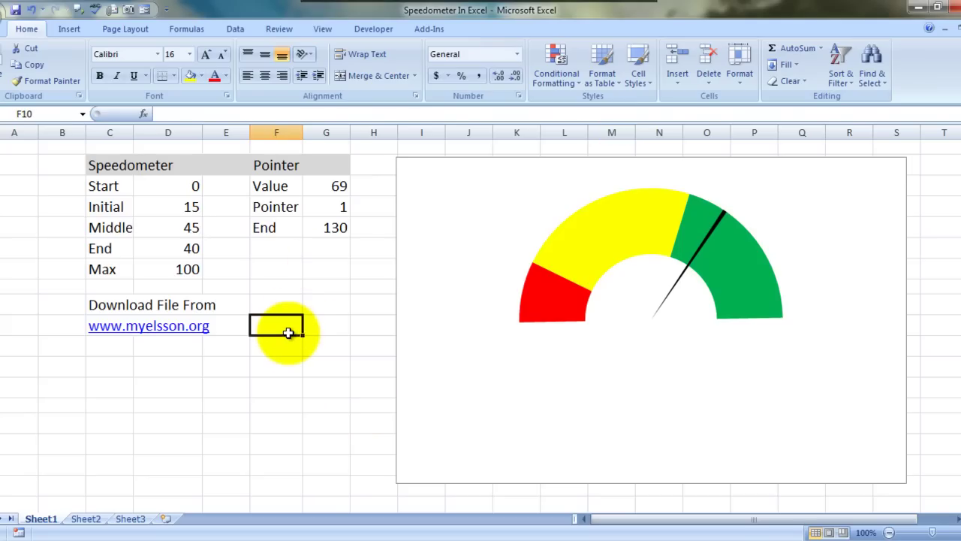
pyautogui.write('=')
pyautogui.press('Return')
pyautogui.click(289, 332)
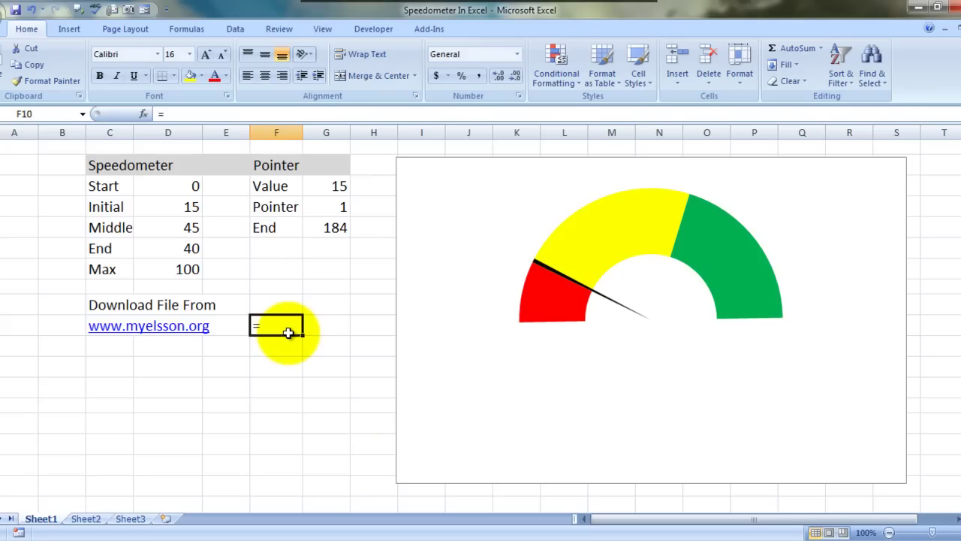
pyautogui.press('Up')
pyautogui.press('Up')
pyautogui.press('Up')
pyautogui.press('Up')
pyautogui.press('Up')
pyautogui.press('Up')
pyautogui.press('Right')
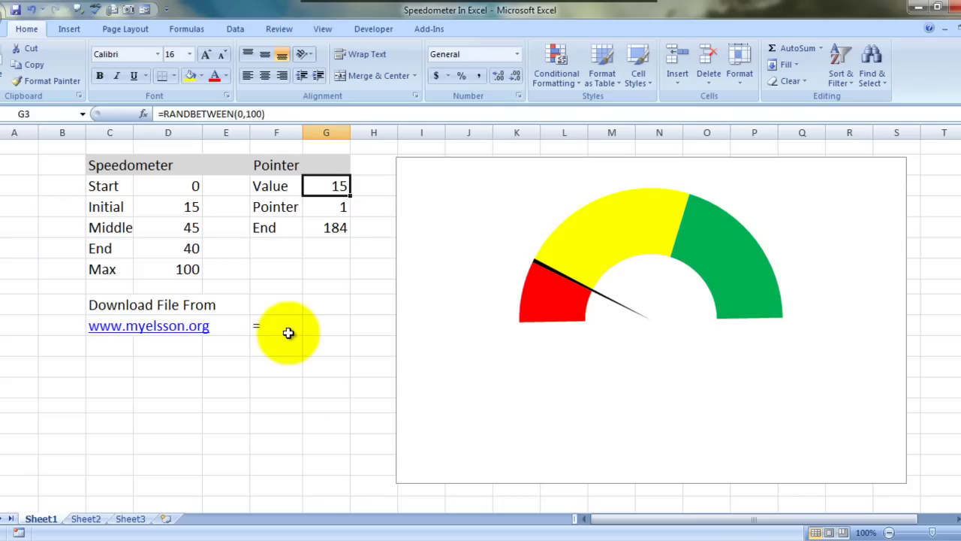
pyautogui.press('Delete')
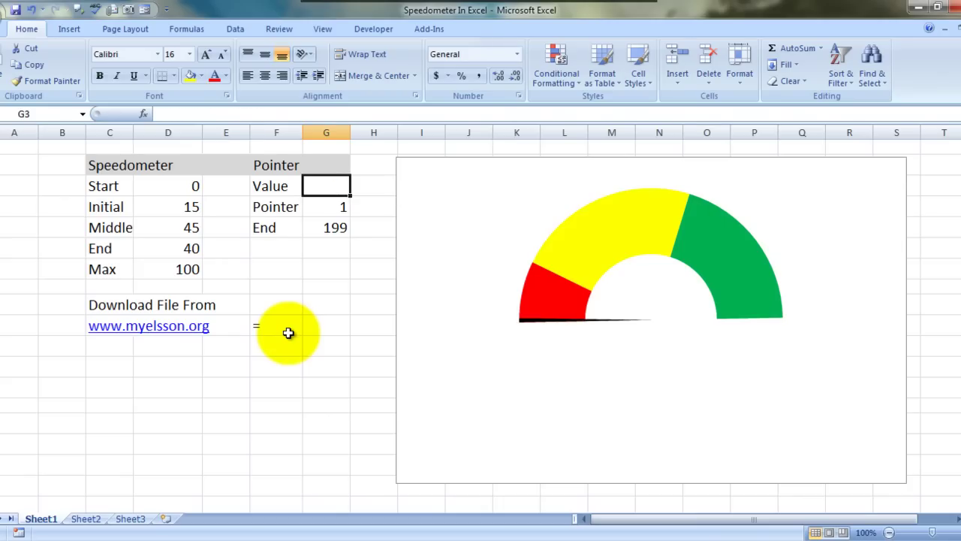
# Step: Try the pointer values 34, 45, 56, 67 and 78 to watch the needle move
pyautogui.write('34')
pyautogui.press('Right')
pyautogui.press('Left')
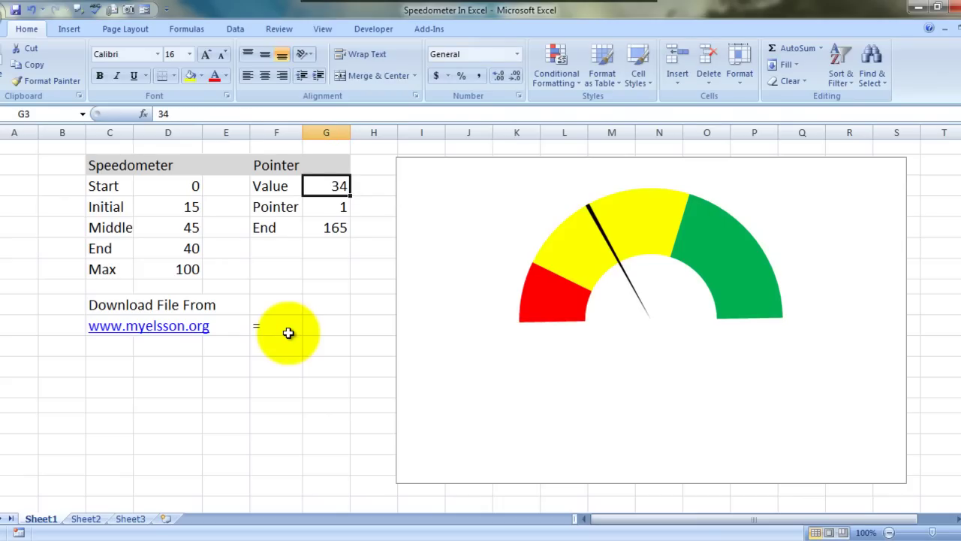
pyautogui.write('45')
pyautogui.press('Right')
pyautogui.press('Left')
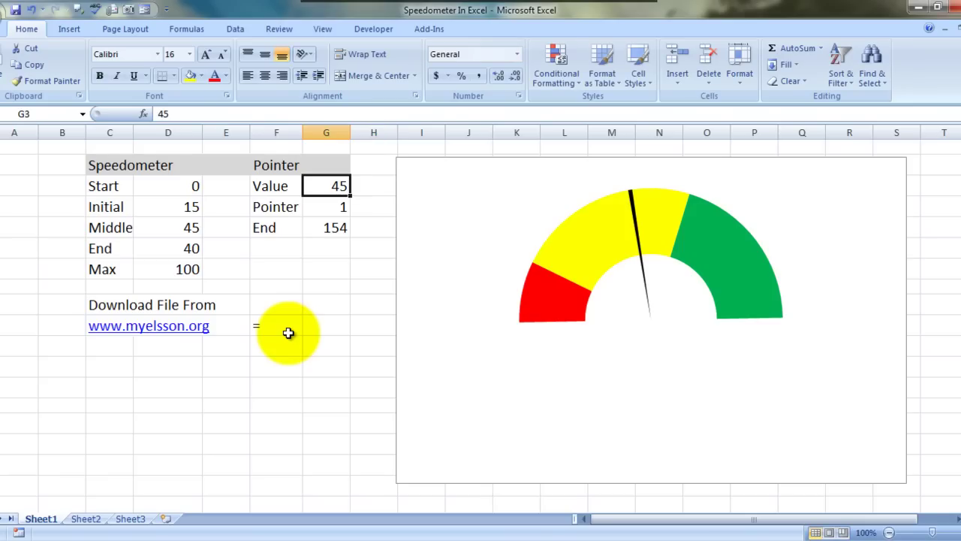
pyautogui.write('5')
pyautogui.press('Right')
pyautogui.press('Left')
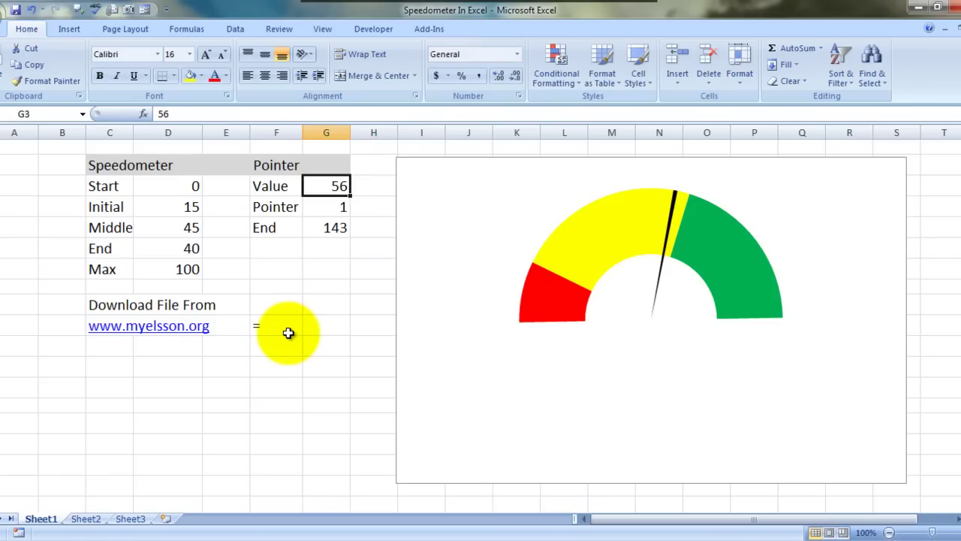
pyautogui.write('67')
pyautogui.press('Return')
pyautogui.write('78')
pyautogui.press('Return')
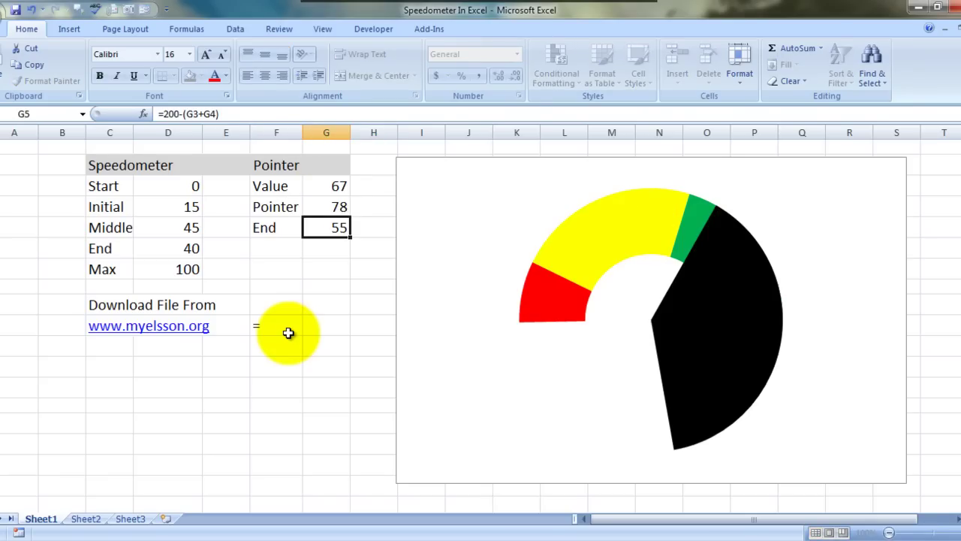
# Step: Restore Pointer cell G4 to 1, then test values 78, 89, 90 and 99 in G3
pyautogui.press('Up')
pyautogui.press('Up')
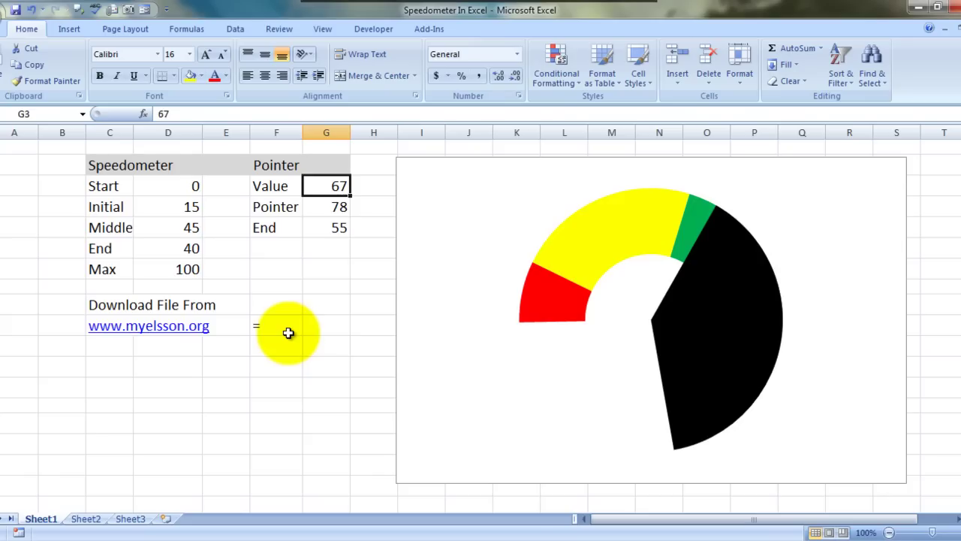
pyautogui.press('Down')
pyautogui.write('1')
pyautogui.press('Return')
pyautogui.press('Up')
pyautogui.press('Up')
pyautogui.write('78')
pyautogui.press('Return')
pyautogui.press('Up')
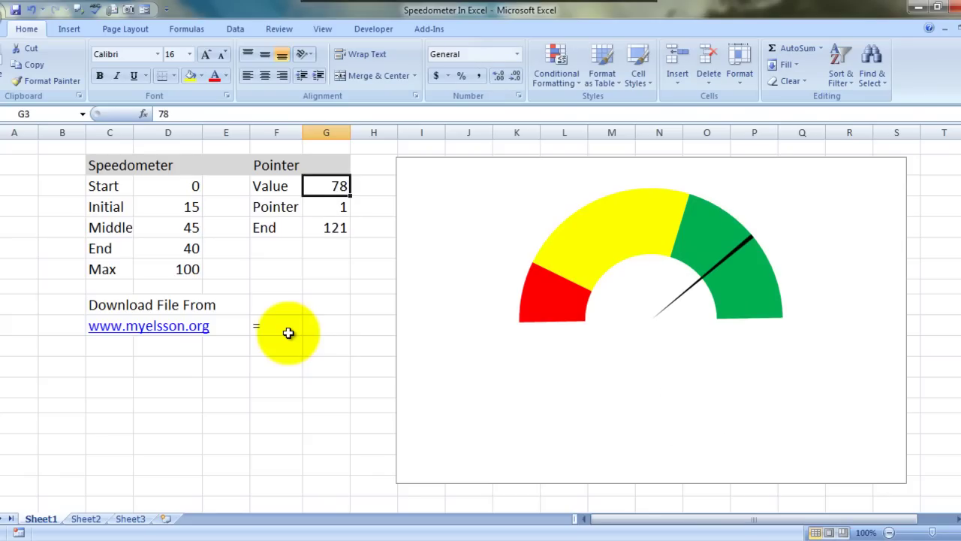
pyautogui.write('89')
pyautogui.press('Return')
pyautogui.press('Up')
pyautogui.write('90')
pyautogui.press('Return')
pyautogui.press('Up')
pyautogui.write('99')
pyautogui.press('Return')
pyautogui.press('Up')
# Step: Enter 55 in Value cell G3 so End recalculates to 144
pyautogui.press('Down')
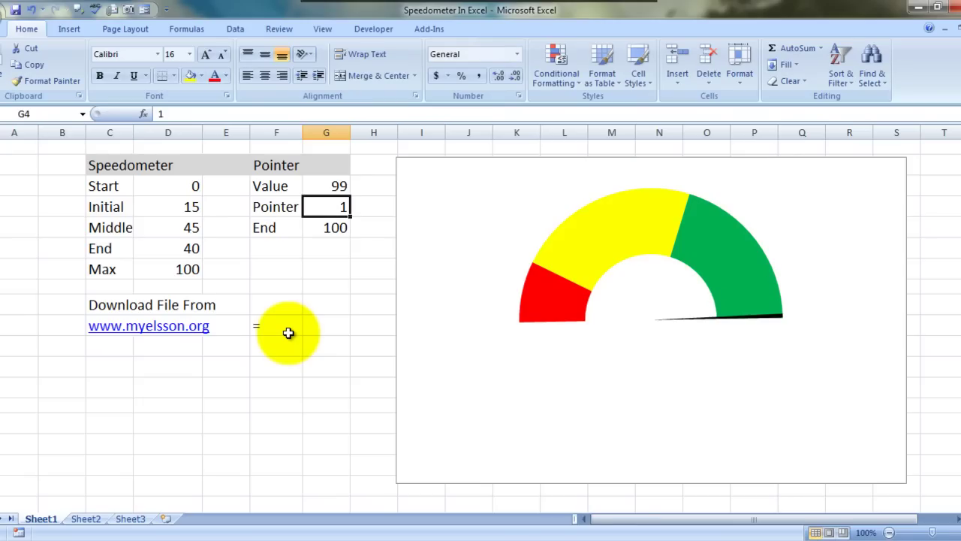
pyautogui.click(289, 333)
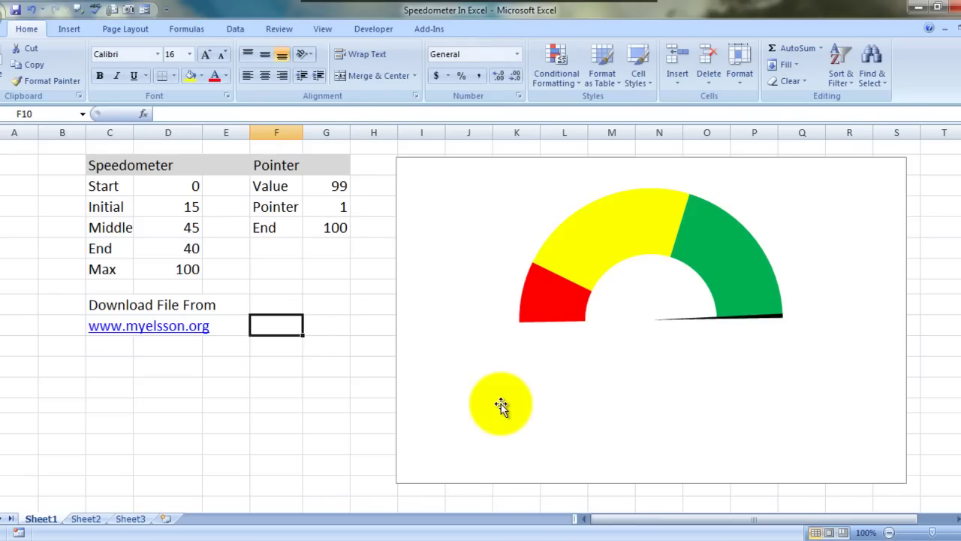
pyautogui.press('Up')
pyautogui.press('Up')
pyautogui.press('Up')
pyautogui.press('Up')
pyautogui.press('Up')
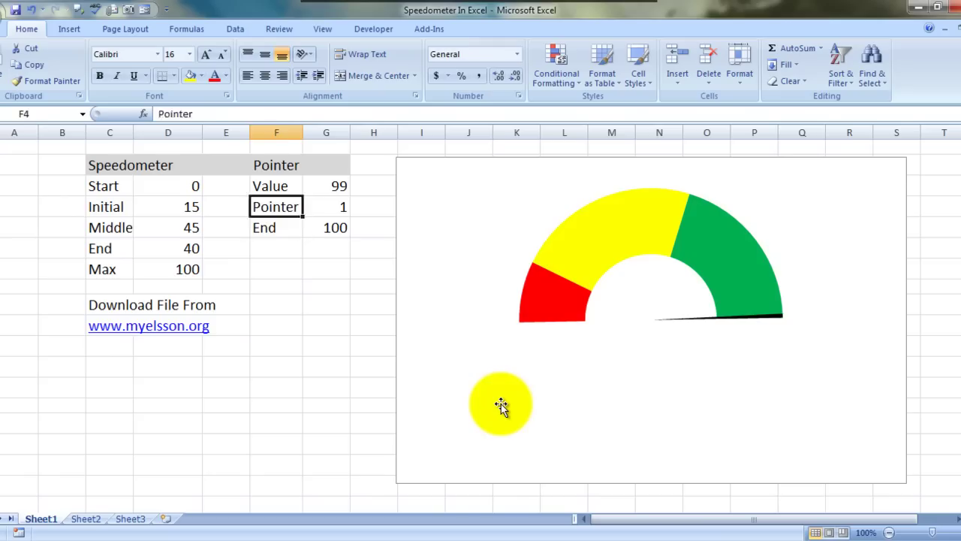
pyautogui.press('Up')
pyautogui.press('Up')
pyautogui.press('Right')
pyautogui.write('55')
pyautogui.press('Return')
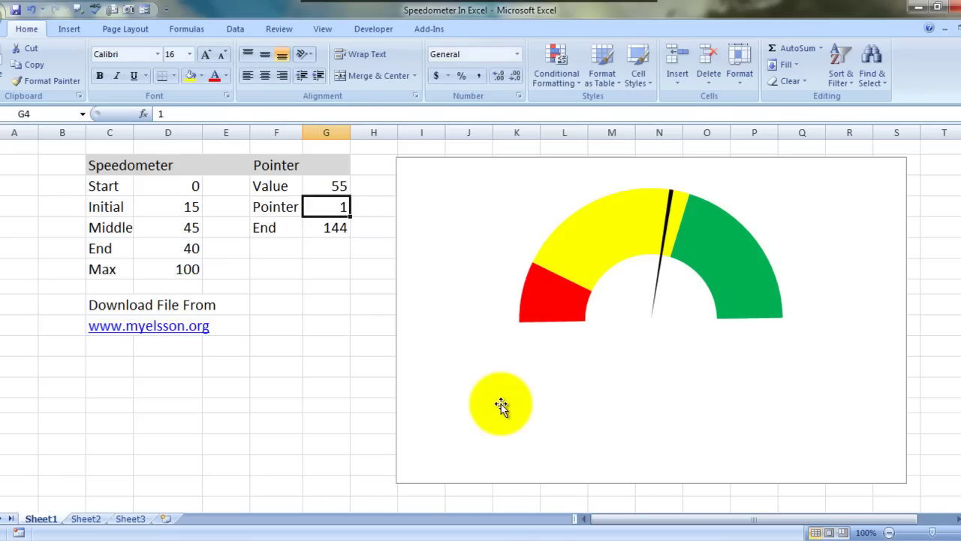
# Step: Add a data label to the needle point and briefly view its label formatting settings
pyautogui.click(667, 205)
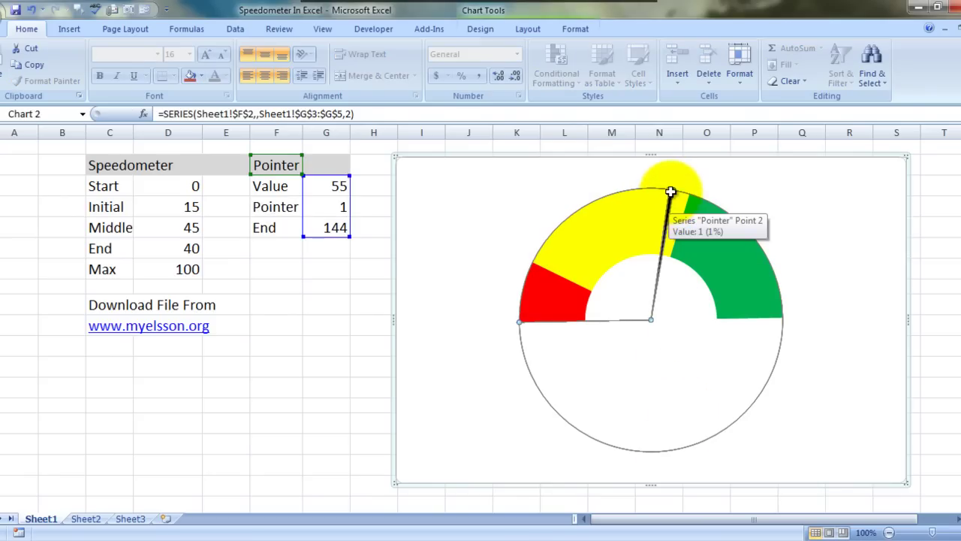
pyautogui.click(671, 192)
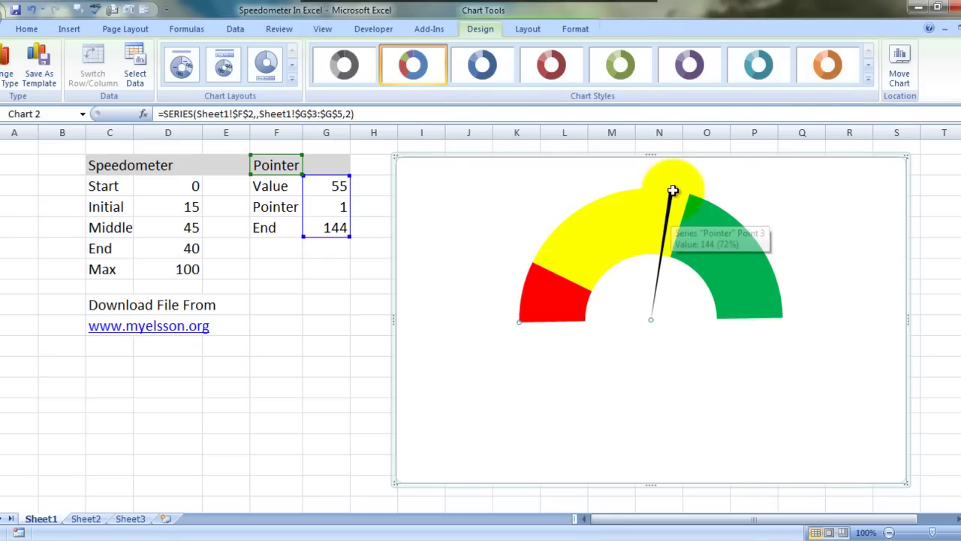
pyautogui.rightClick(673, 190)
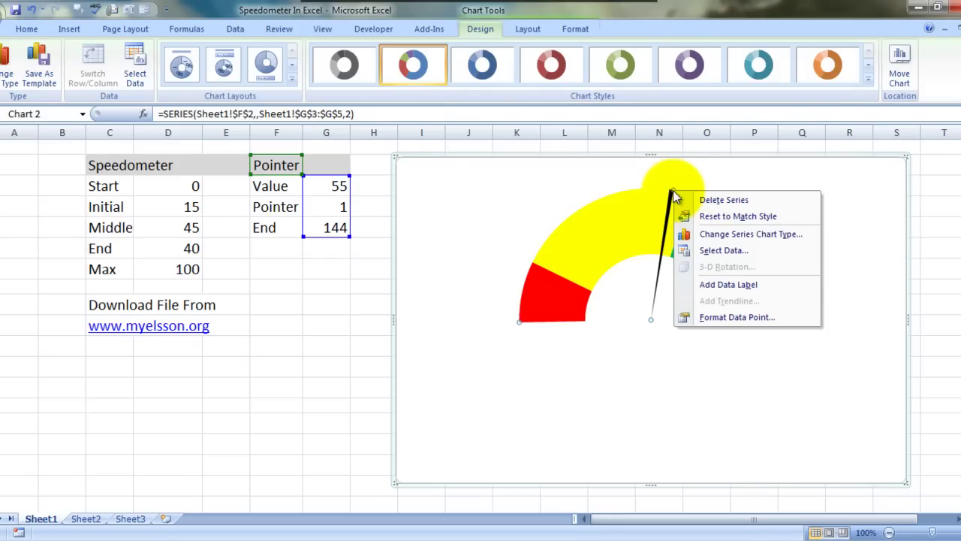
pyautogui.click(715, 285)
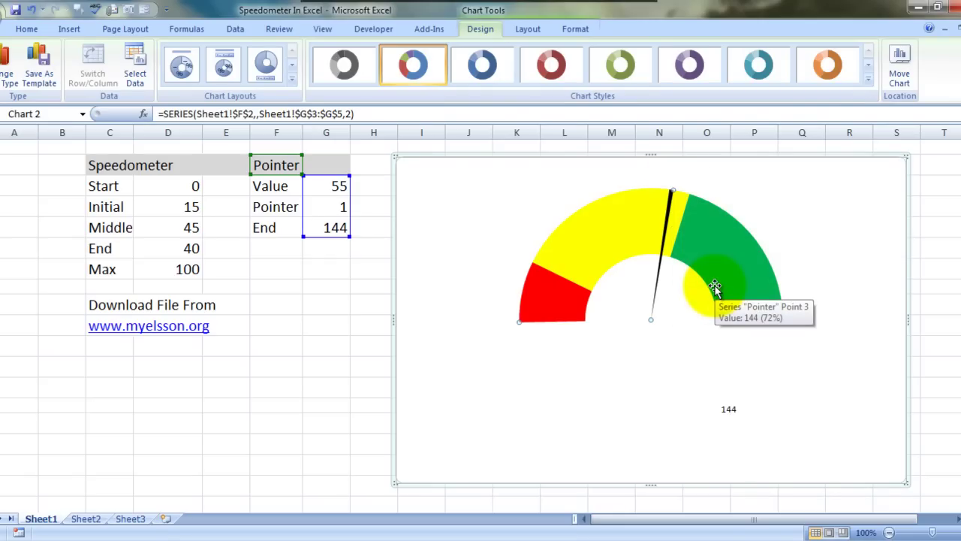
pyautogui.moveTo(714, 285); pyautogui.dragTo(672, 191)
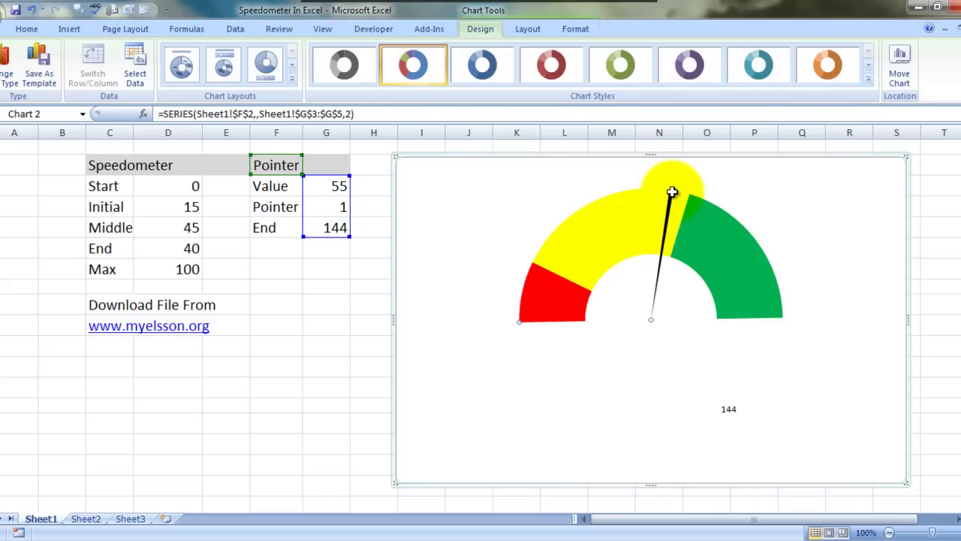
pyautogui.moveTo(672, 192); pyautogui.dragTo(673, 198)
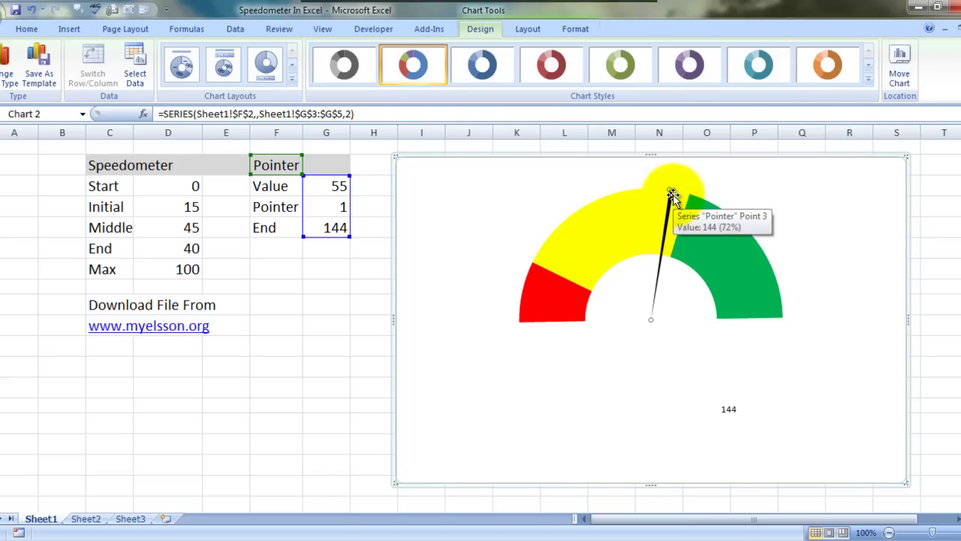
pyautogui.rightClick(673, 195)
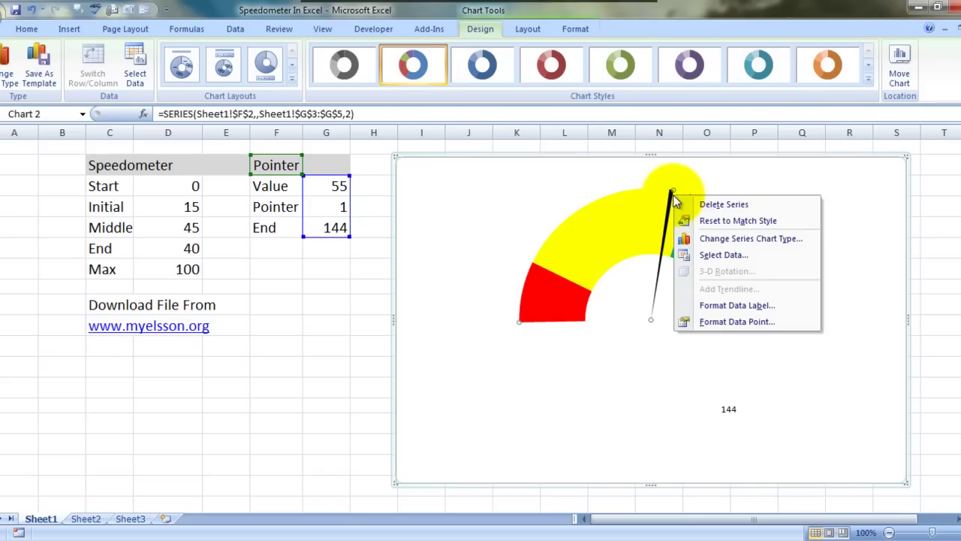
pyautogui.click(723, 304)
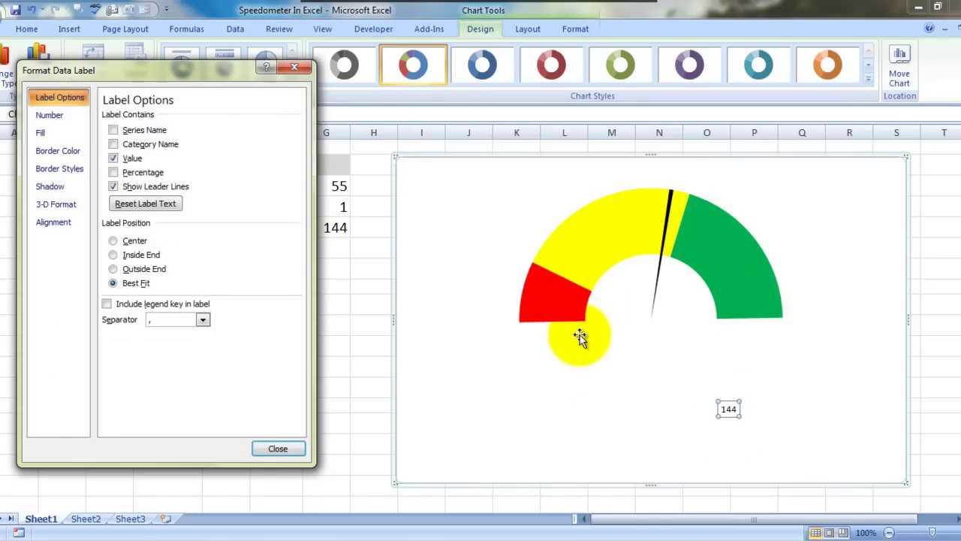
pyautogui.click(278, 448)
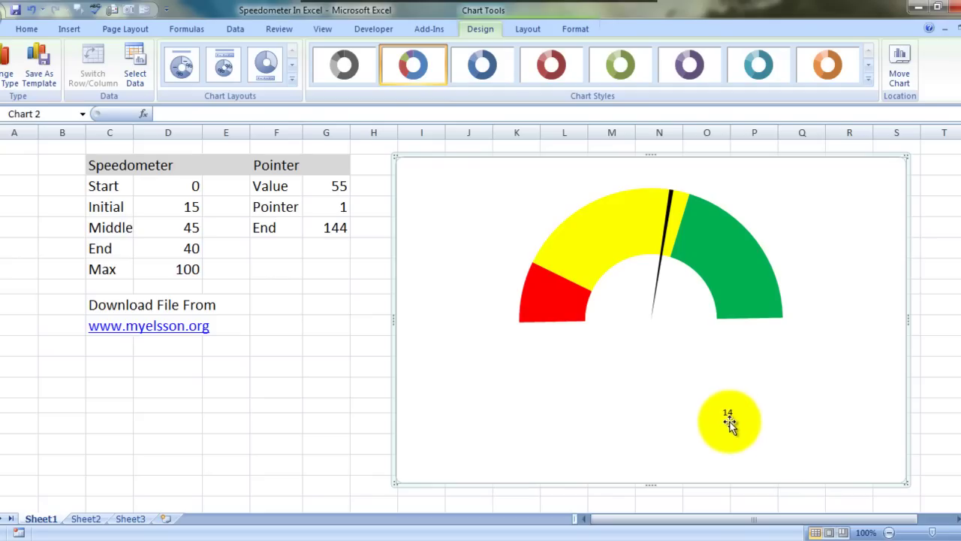
# Step: Re-add the needle label and remove the stray 144 labels
pyautogui.click(669, 193)
pyautogui.click(672, 190)
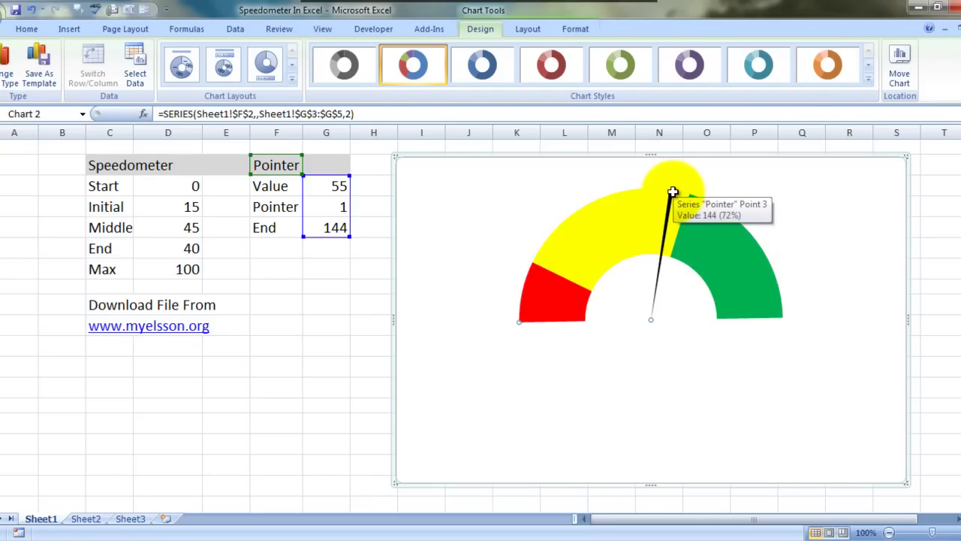
pyautogui.rightClick(672, 192)
pyautogui.click(710, 283)
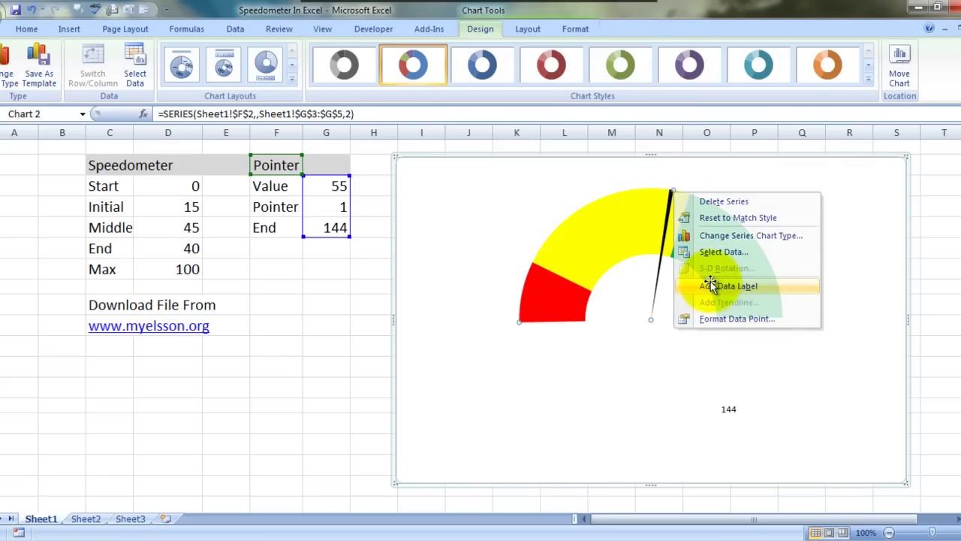
pyautogui.click(732, 417)
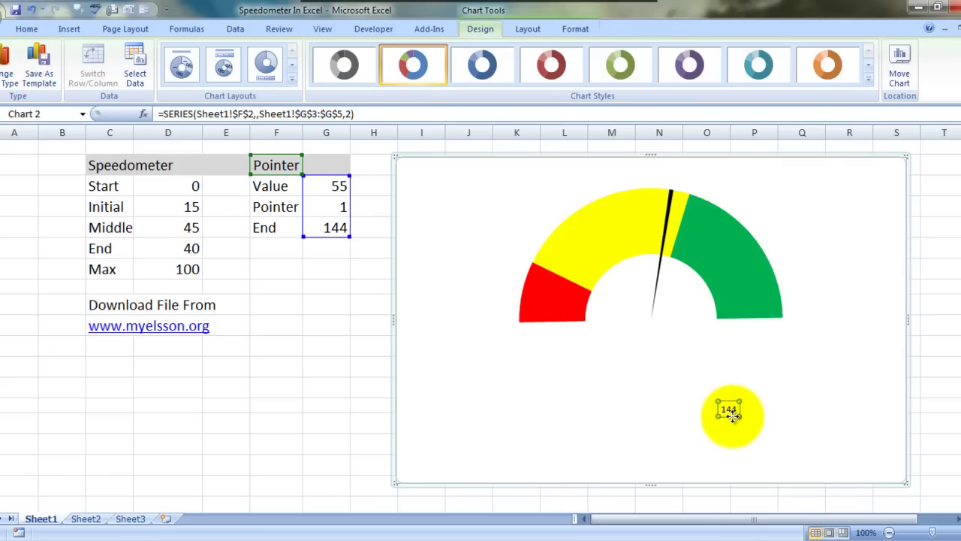
pyautogui.press('Delete')
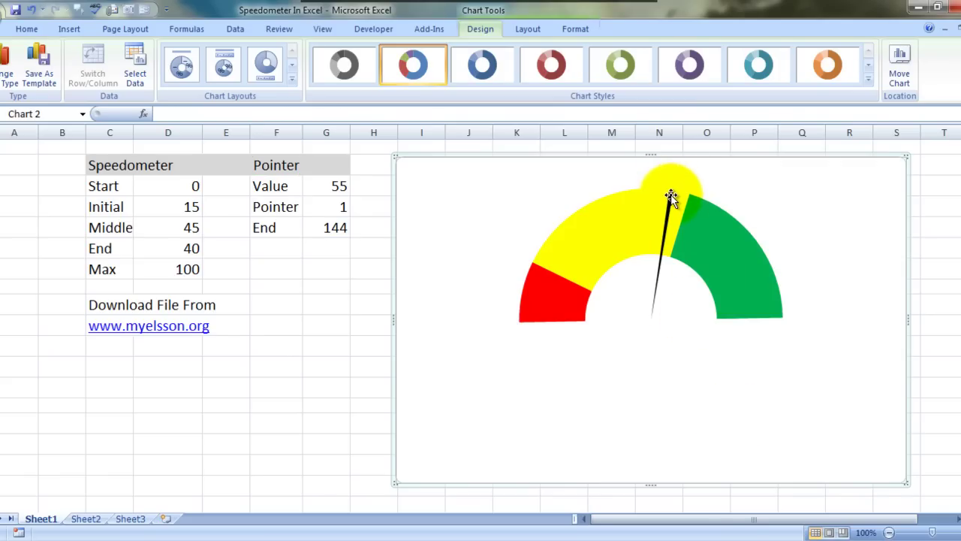
pyautogui.click(672, 191)
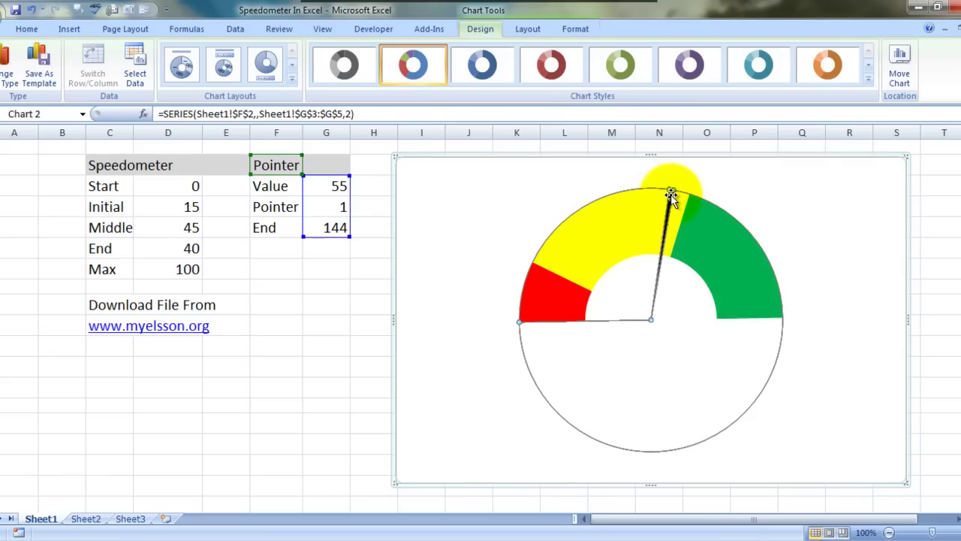
pyautogui.rightClick(663, 247)
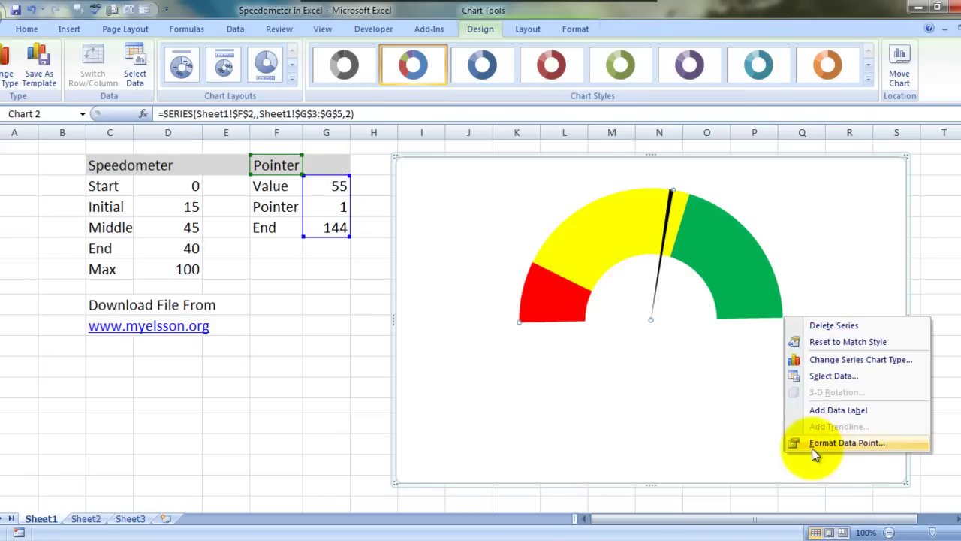
pyautogui.click(850, 412)
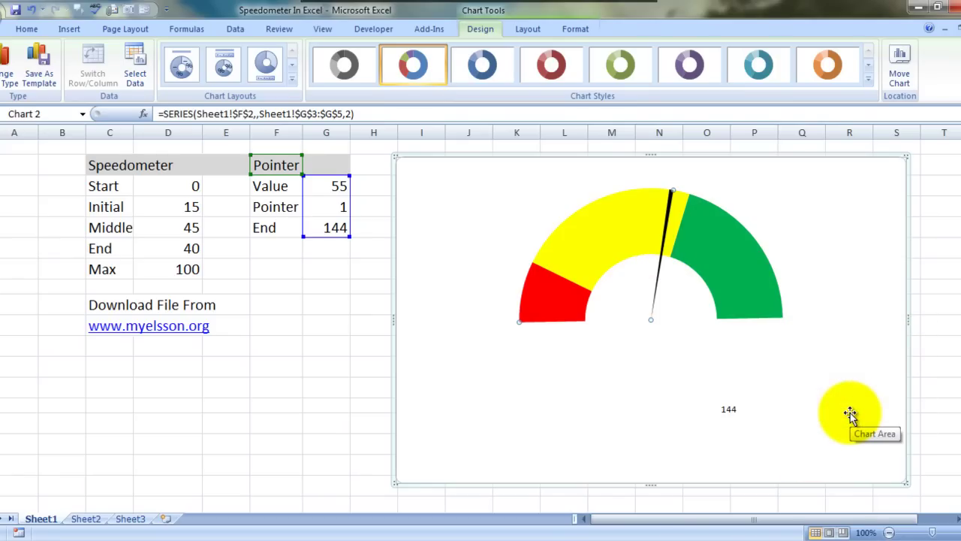
pyautogui.hotkey('ctrl', 'z')
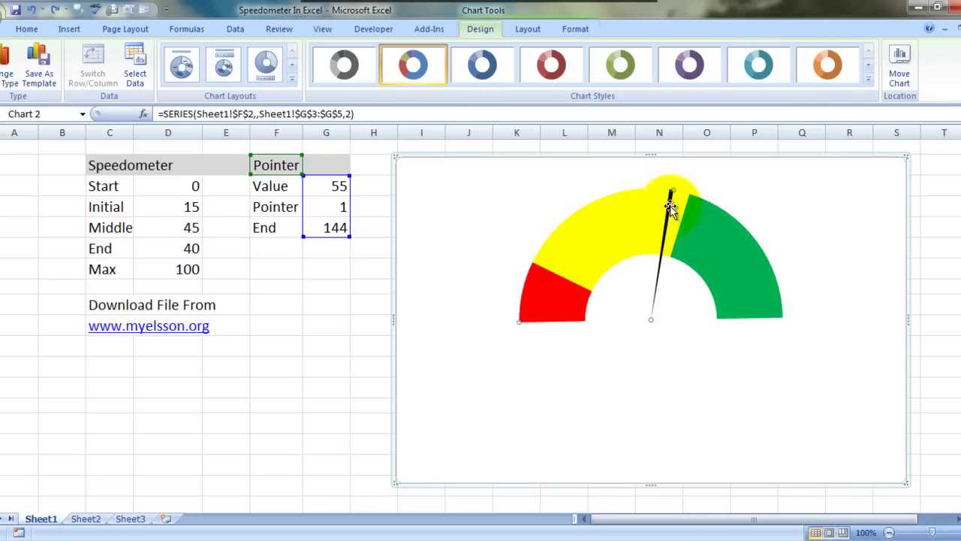
# Step: Add a single data label reading 1 at the needle tip and select it
pyautogui.click(668, 203)
pyautogui.rightClick(668, 203)
pyautogui.click(821, 410)
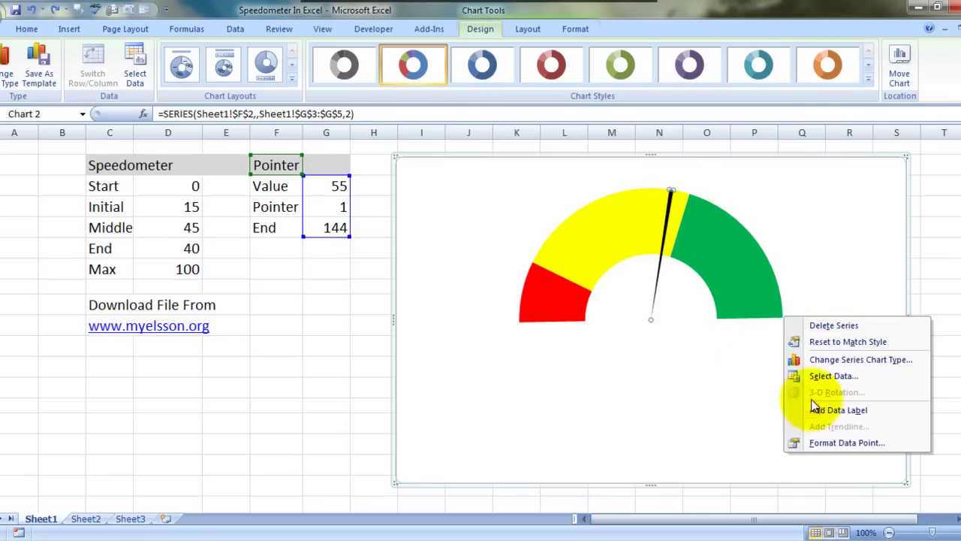
pyautogui.click(671, 183)
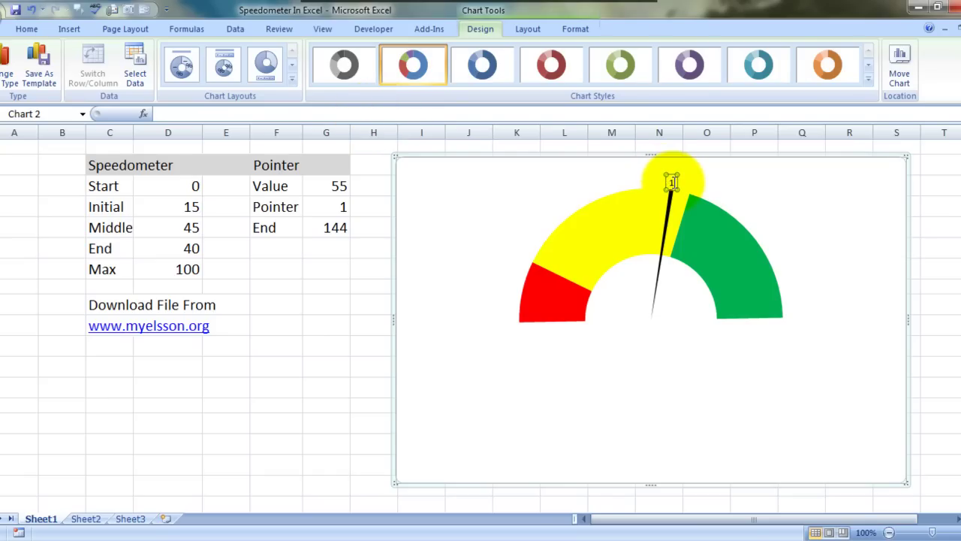
# Step: Try linking the needle's 1 label to cell G3 with an =G3 formula
pyautogui.click(495, 111)
pyautogui.click(332, 185)
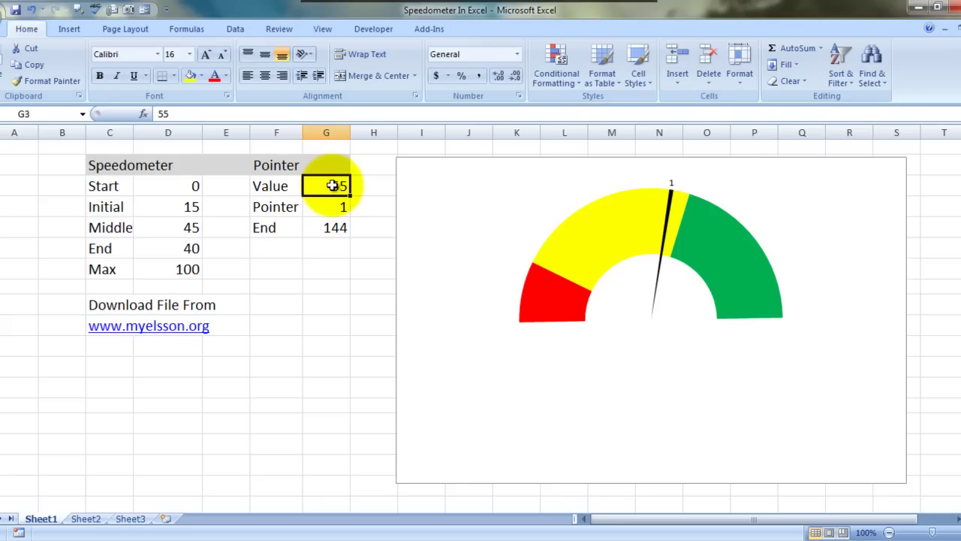
pyautogui.press('Return')
pyautogui.click(332, 185)
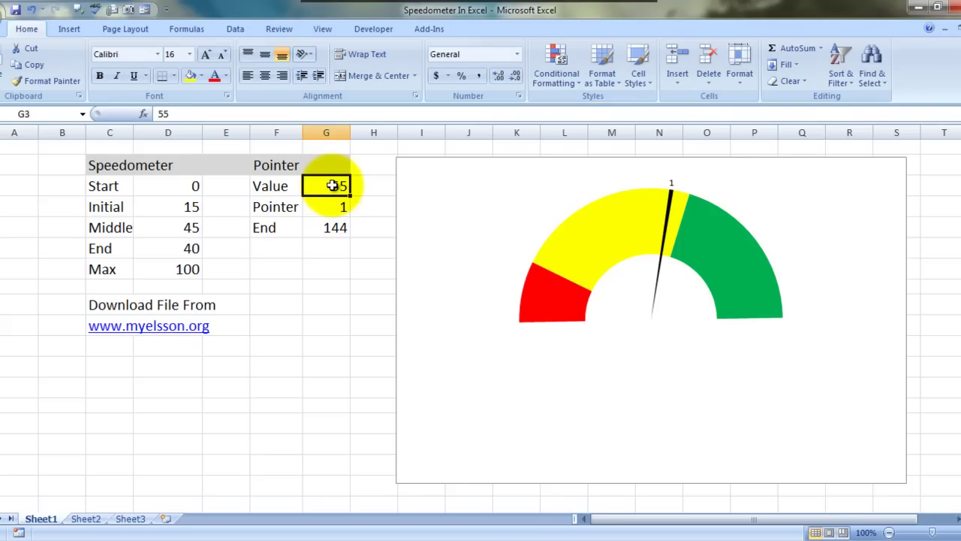
pyautogui.click(673, 183)
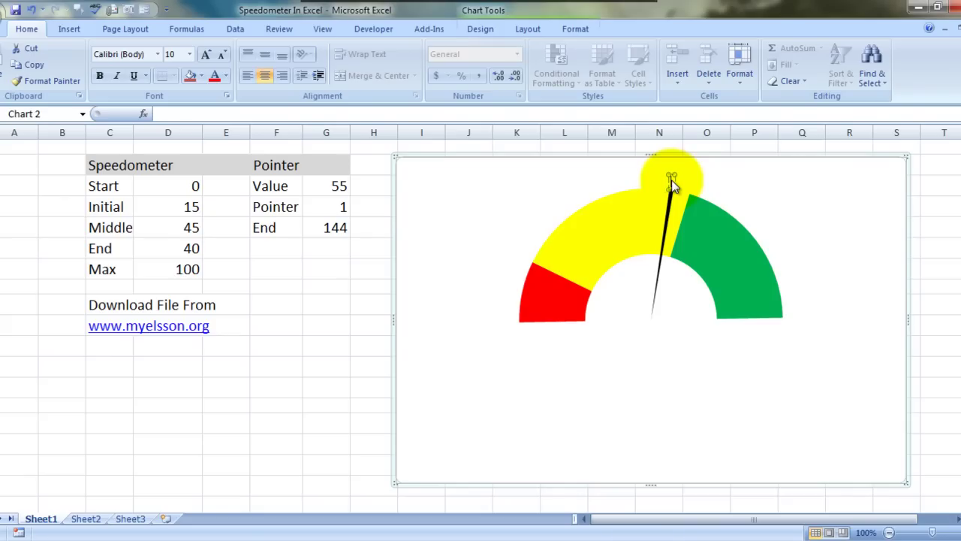
pyautogui.click(494, 112)
pyautogui.write('=')
pyautogui.click(324, 186)
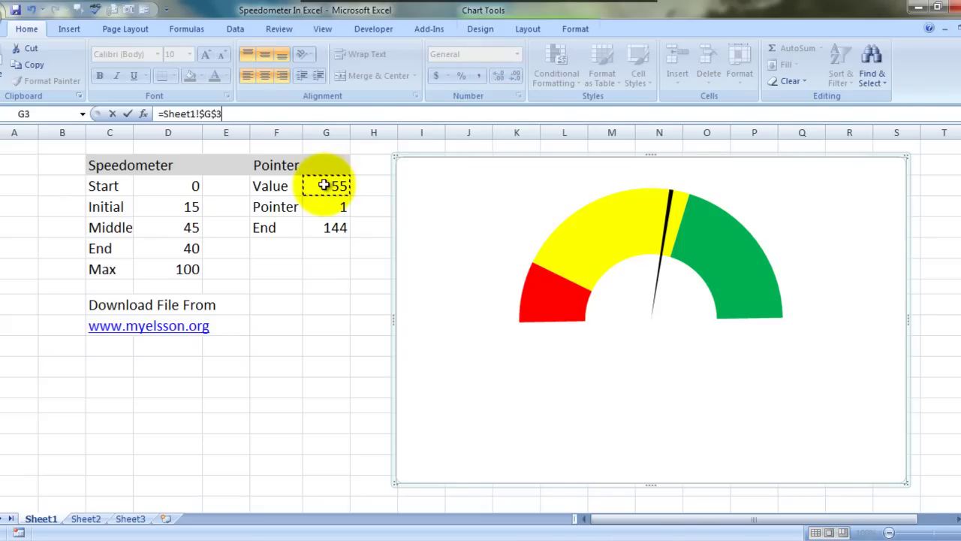
pyautogui.press('Return')
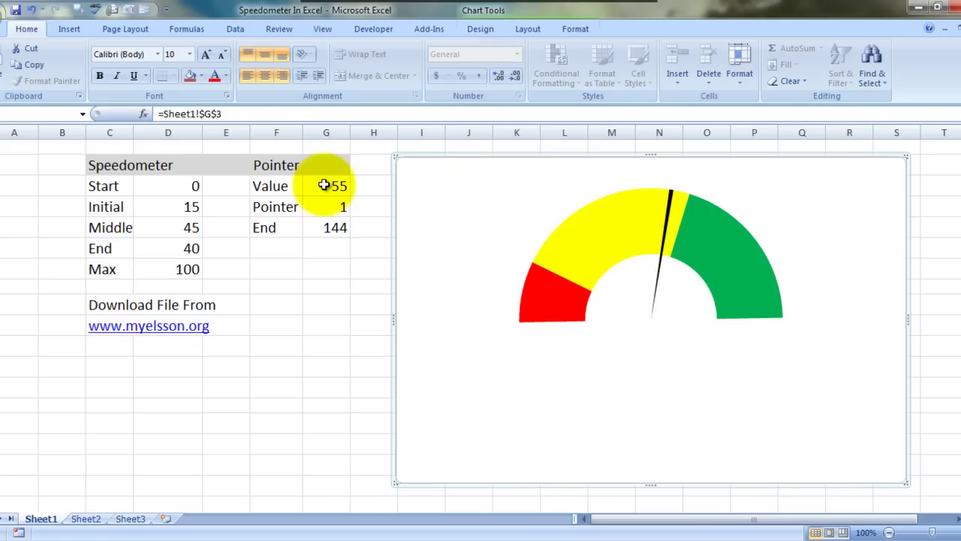
pyautogui.click(323, 286)
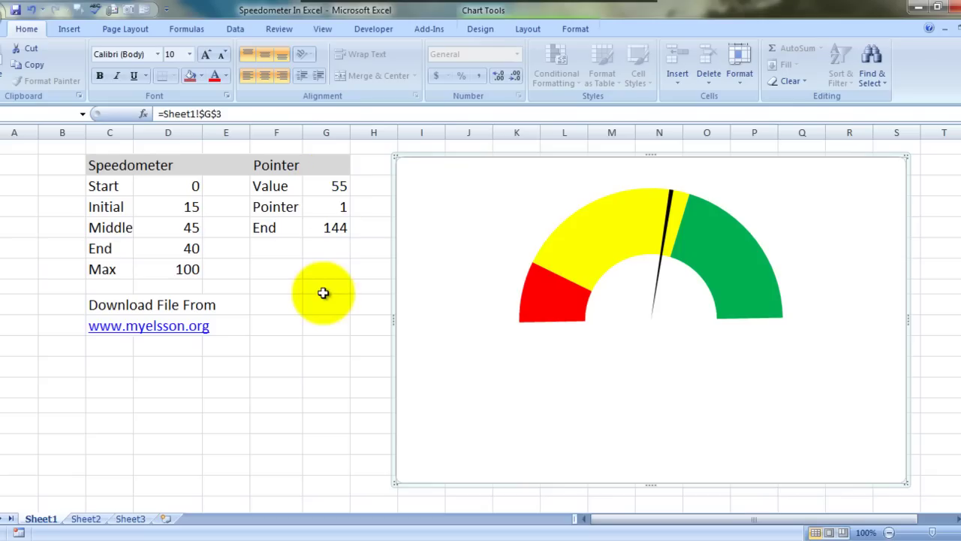
# Step: Re-add a data label at the needle tip and select it for linking
pyautogui.click(668, 205)
pyautogui.click(671, 197)
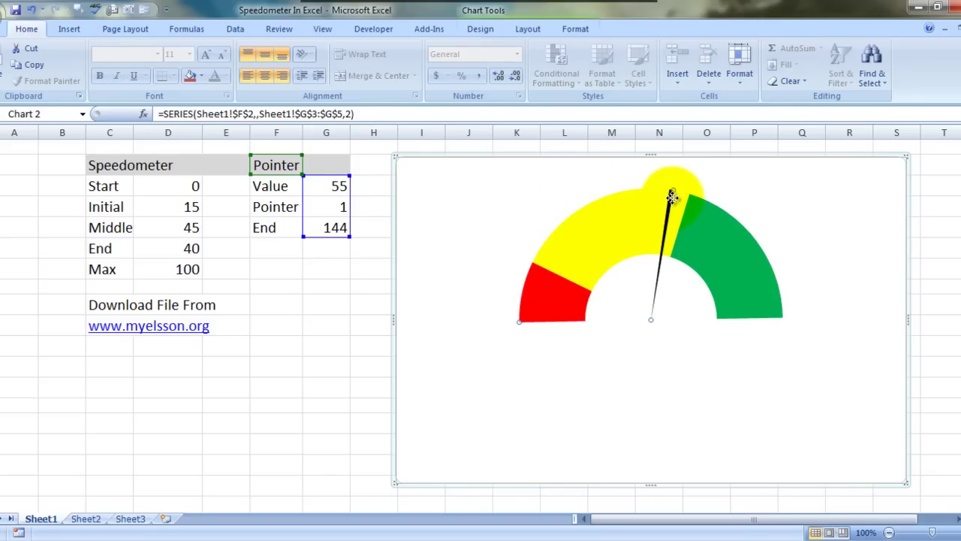
pyautogui.moveTo(672, 197); pyautogui.dragTo(668, 189)
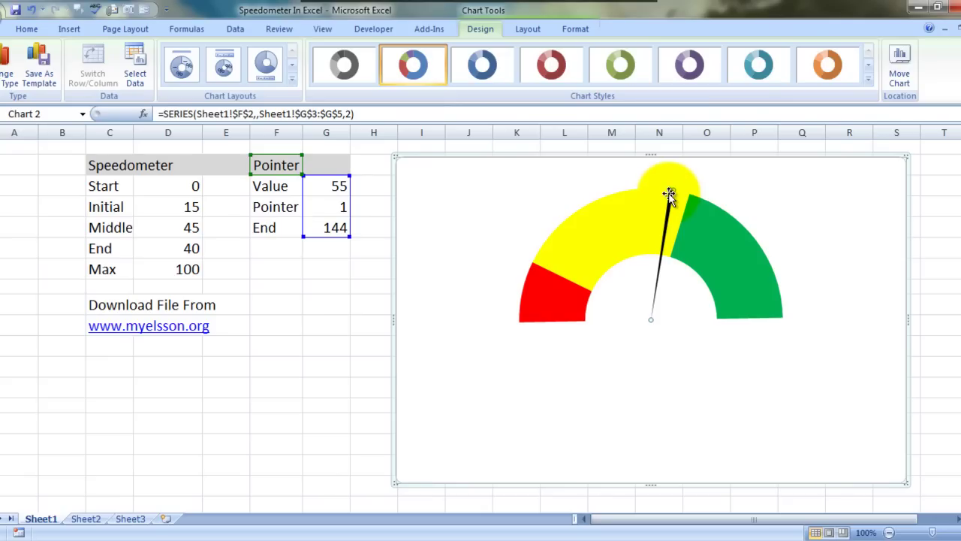
pyautogui.rightClick(670, 192)
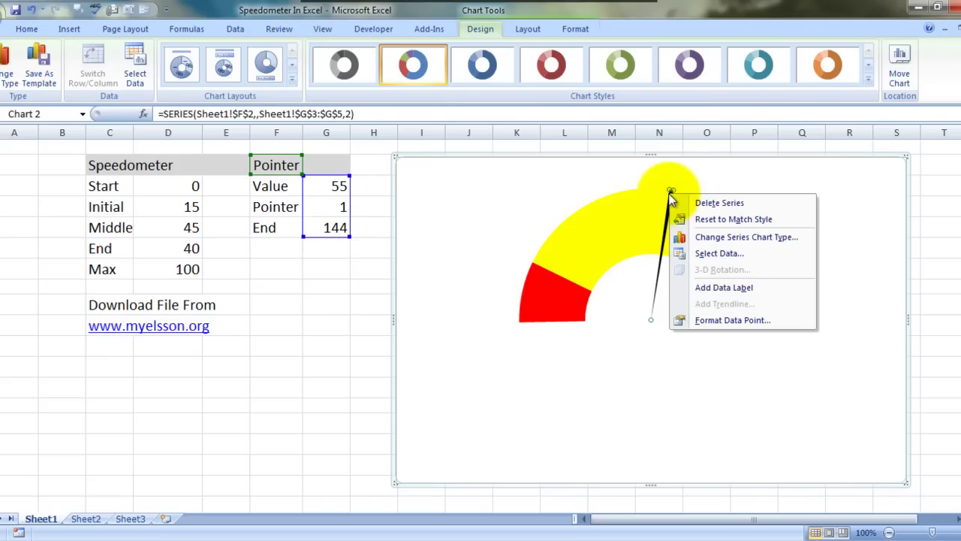
pyautogui.click(709, 288)
pyautogui.click(279, 351)
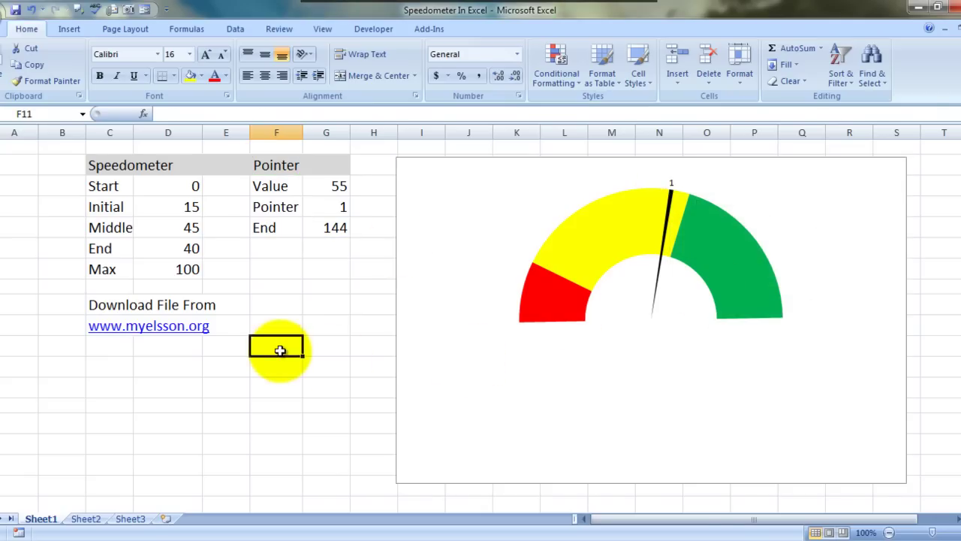
pyautogui.click(671, 179)
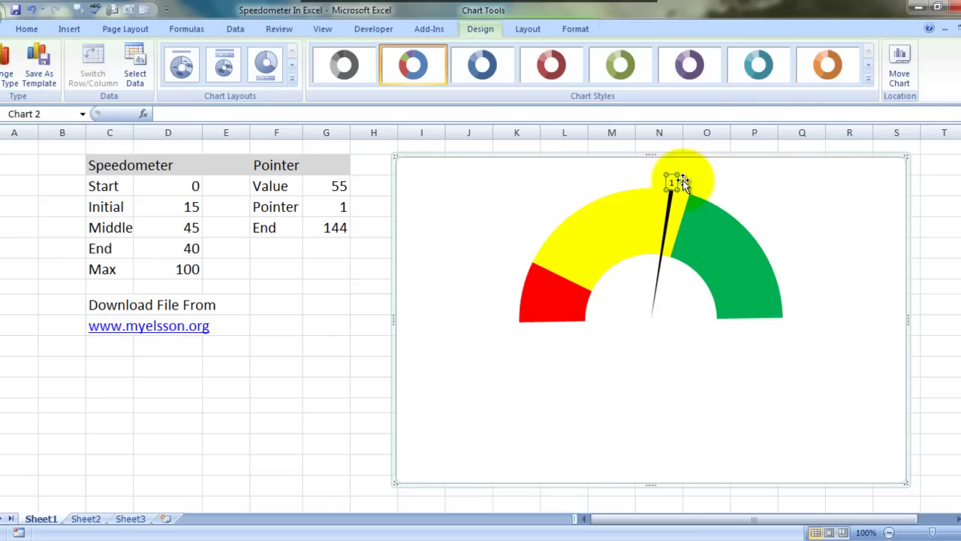
pyautogui.click(509, 114)
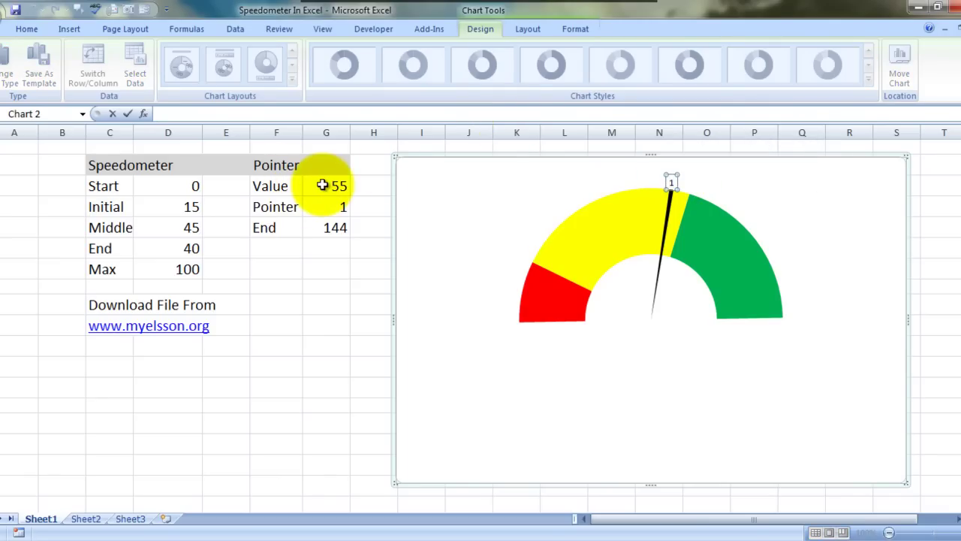
pyautogui.click(323, 185)
pyautogui.press('Return')
pyautogui.click(323, 185)
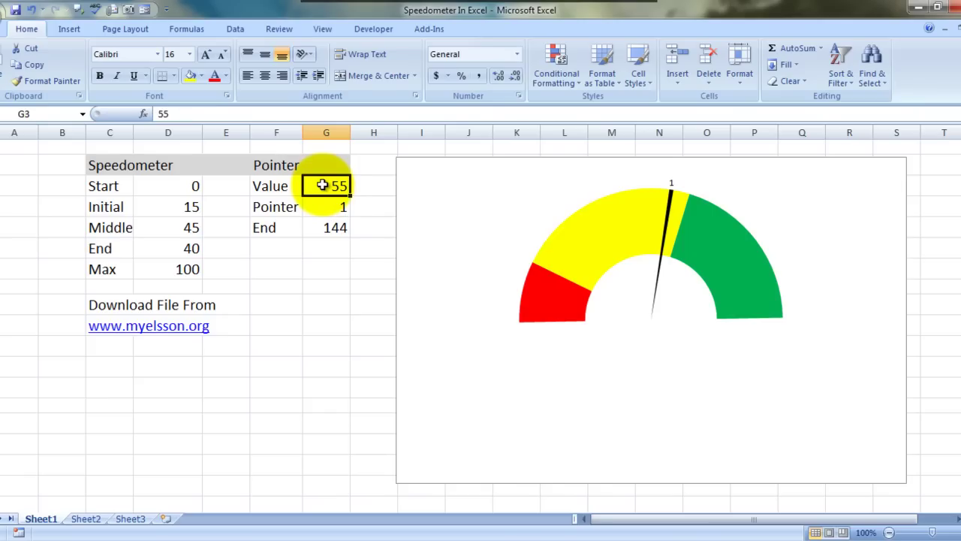
# Step: Link the needle label to G3 with =G3 so it reads 55
pyautogui.click(671, 185)
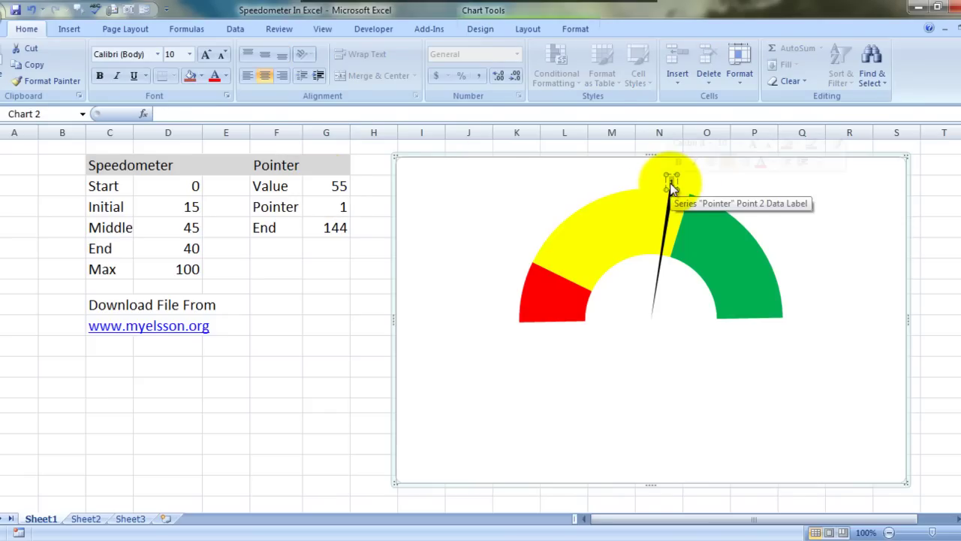
pyautogui.click(589, 114)
pyautogui.write('=')
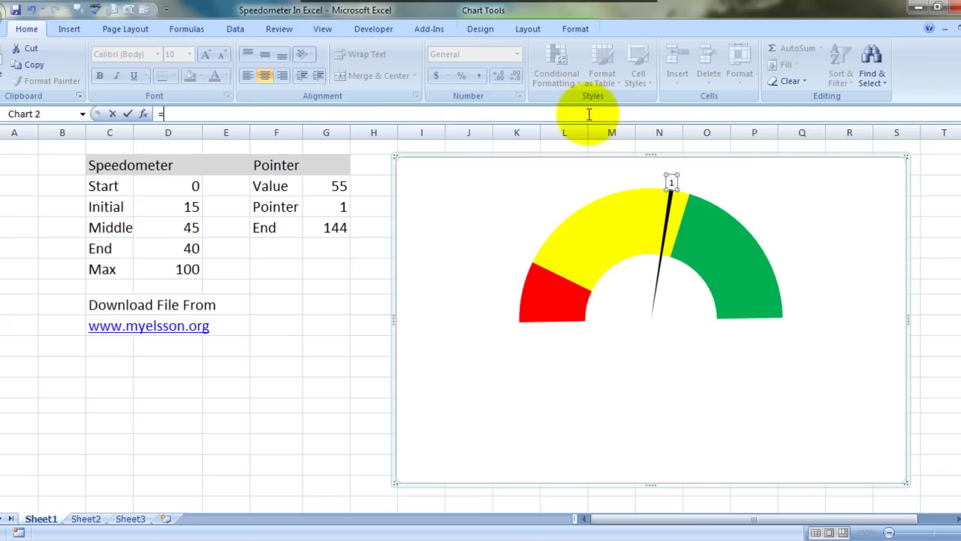
pyautogui.click(339, 187)
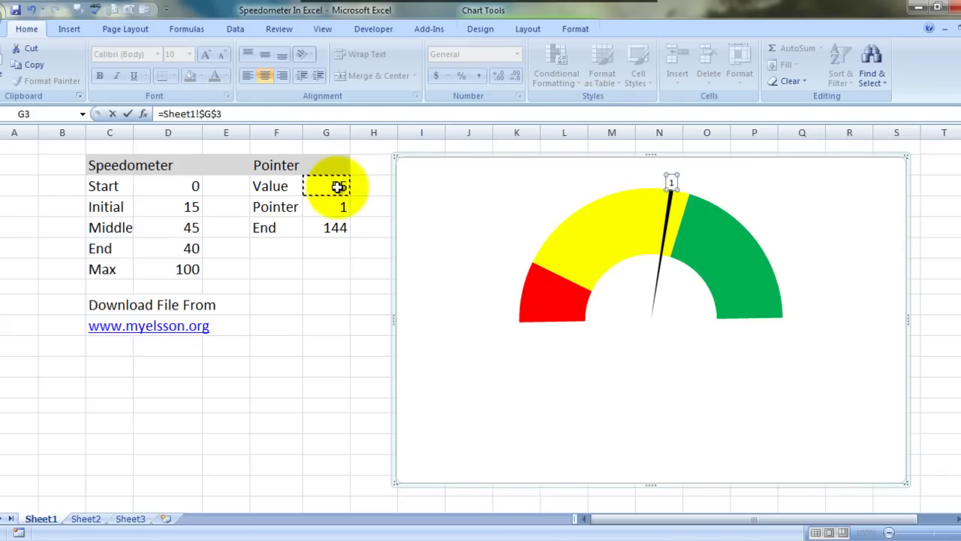
pyautogui.press('Return')
pyautogui.click(316, 324)
pyautogui.press('Up')
pyautogui.press('Up')
pyautogui.press('Up')
pyautogui.press('Up')
pyautogui.press('Up')
pyautogui.press('Up')
pyautogui.press('Up')
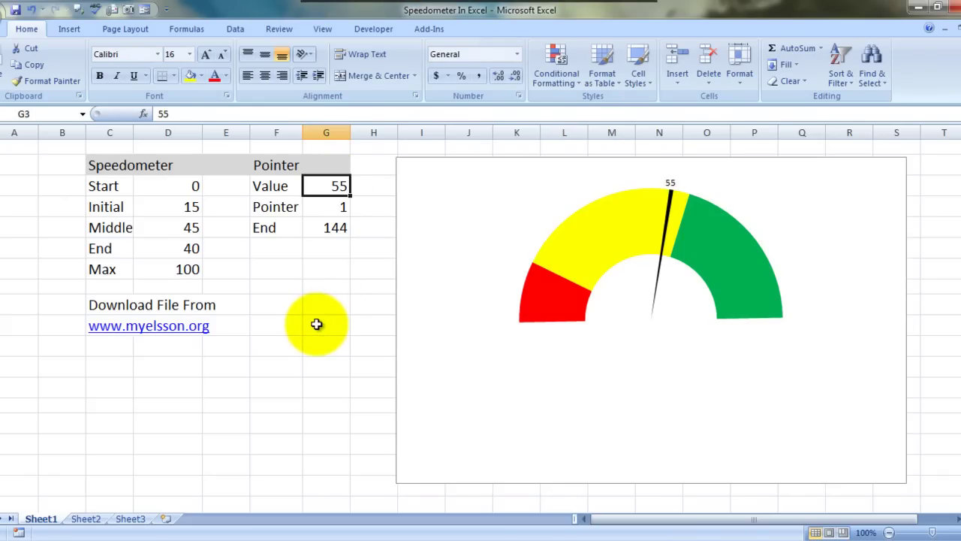
# Step: Enter 67 in G3 and enlarge the needle value label's font size
pyautogui.write('67')
pyautogui.hotkey('ctrl', 'Return')
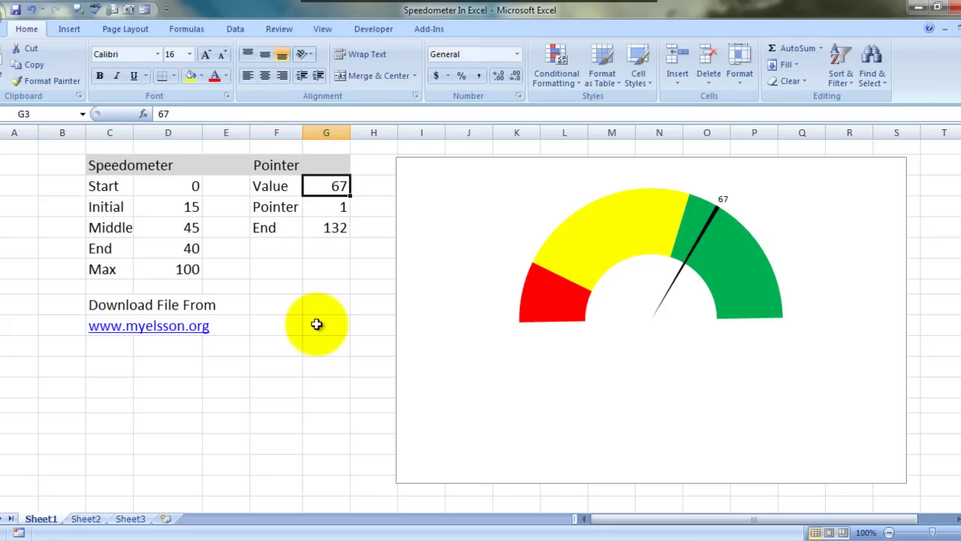
pyautogui.click(724, 200)
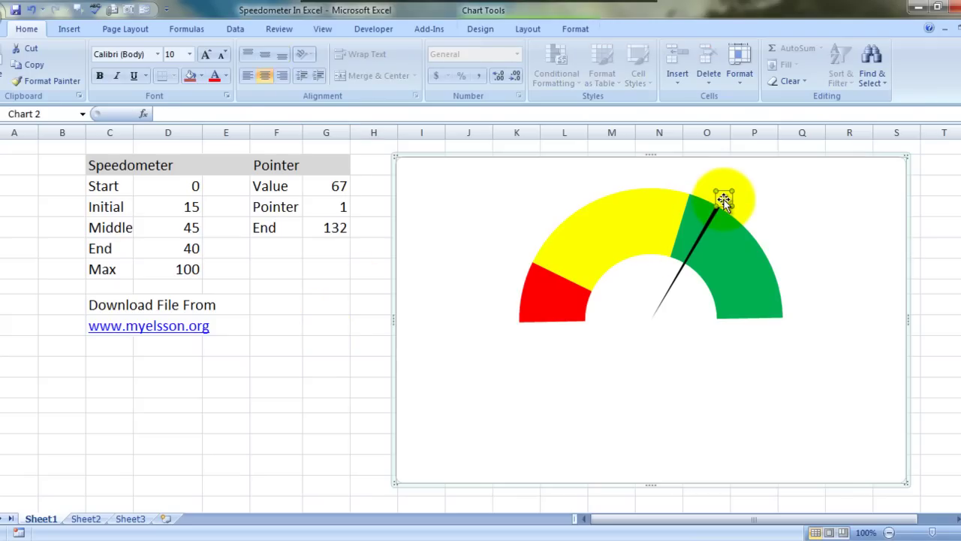
pyautogui.click(723, 200)
pyautogui.write('=Sheet1!$G$3')
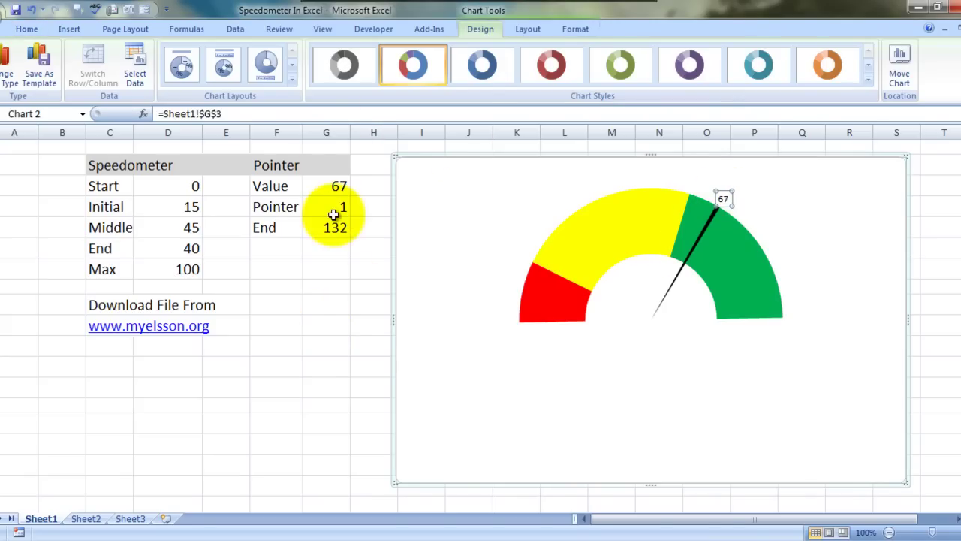
pyautogui.click(34, 27)
pyautogui.click(190, 54)
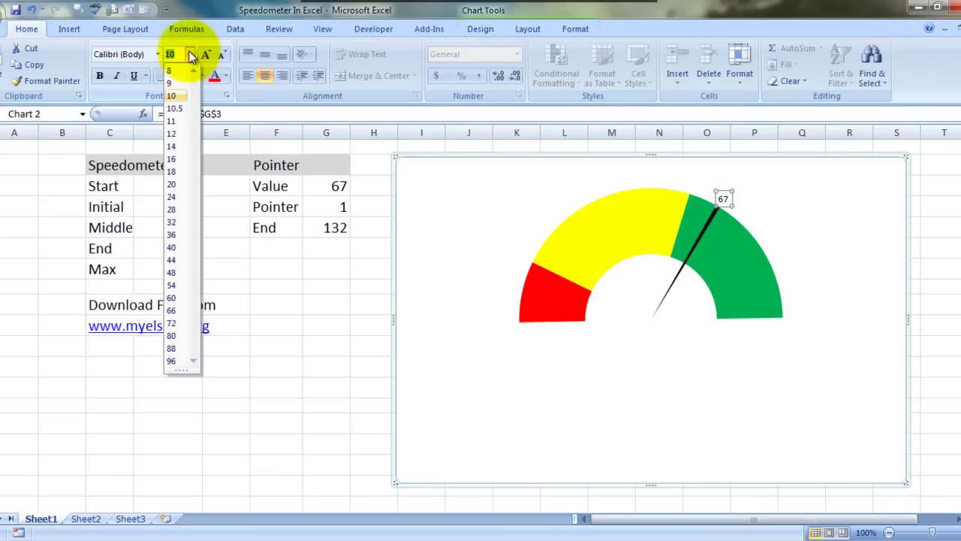
pyautogui.click(171, 159)
pyautogui.click(285, 326)
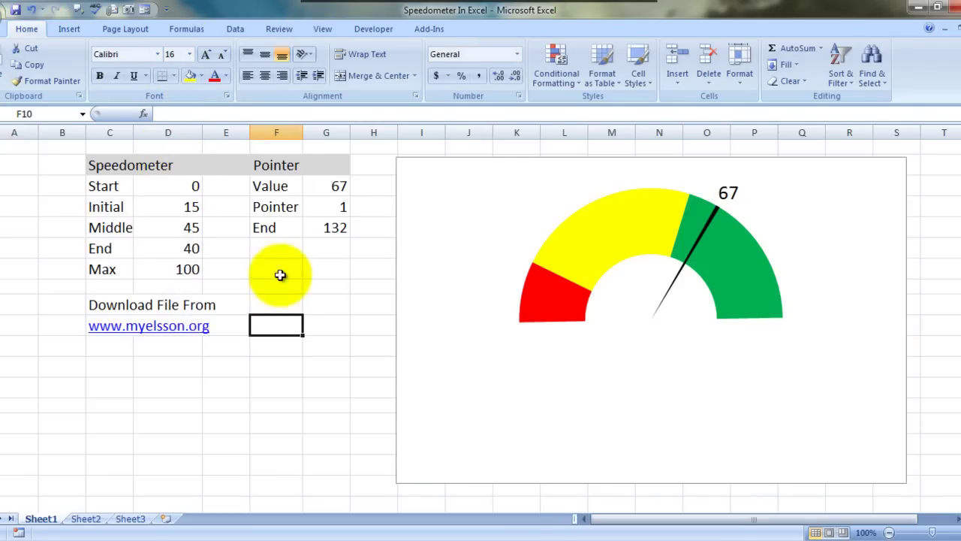
# Step: Test 89 in Value cell G3, then set it to 43
pyautogui.click(338, 188)
pyautogui.write('89')
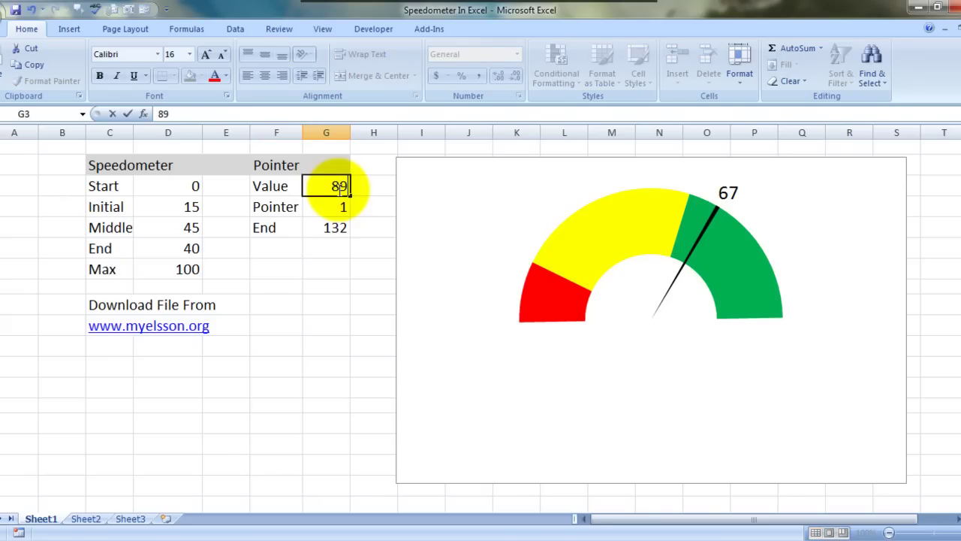
pyautogui.press('Tab')
pyautogui.click(338, 187)
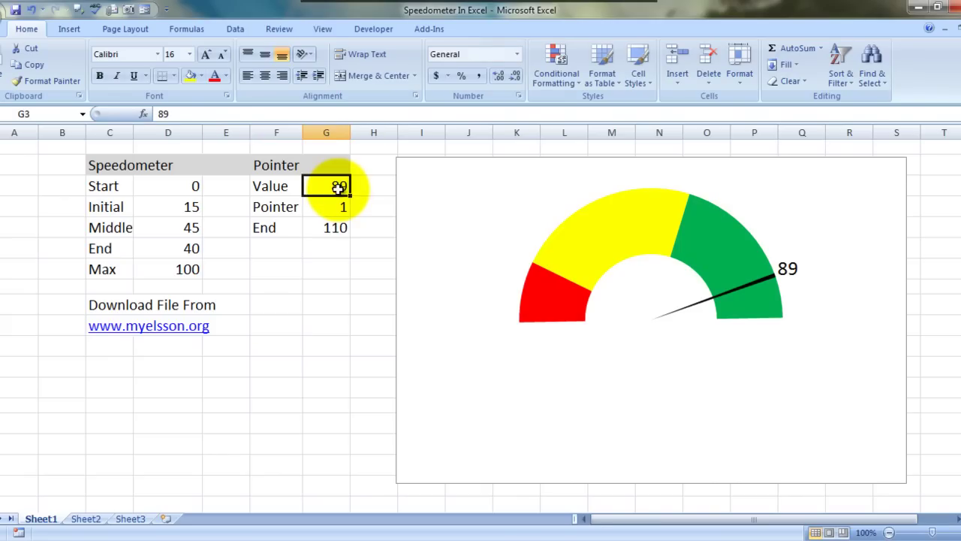
pyautogui.write('43')
pyautogui.press('Return')
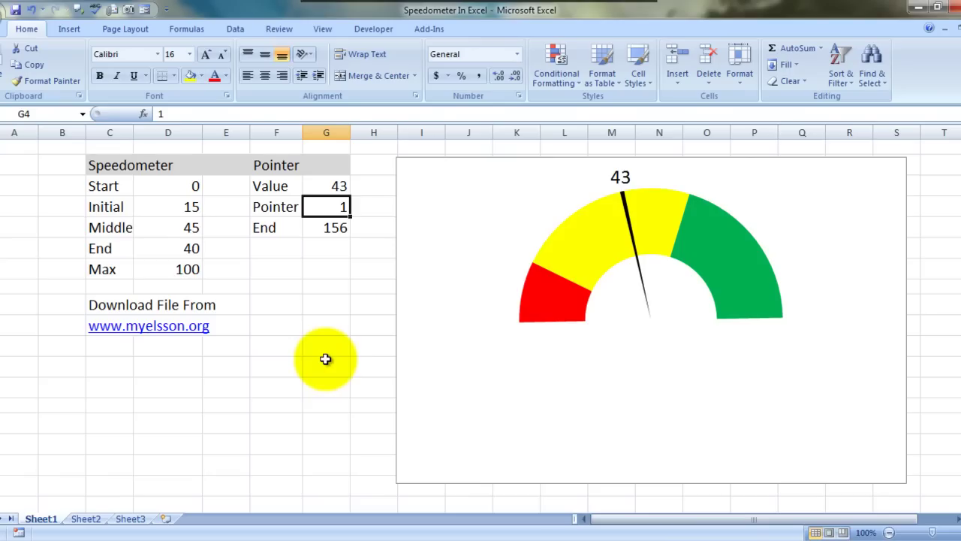
pyautogui.click(456, 288)
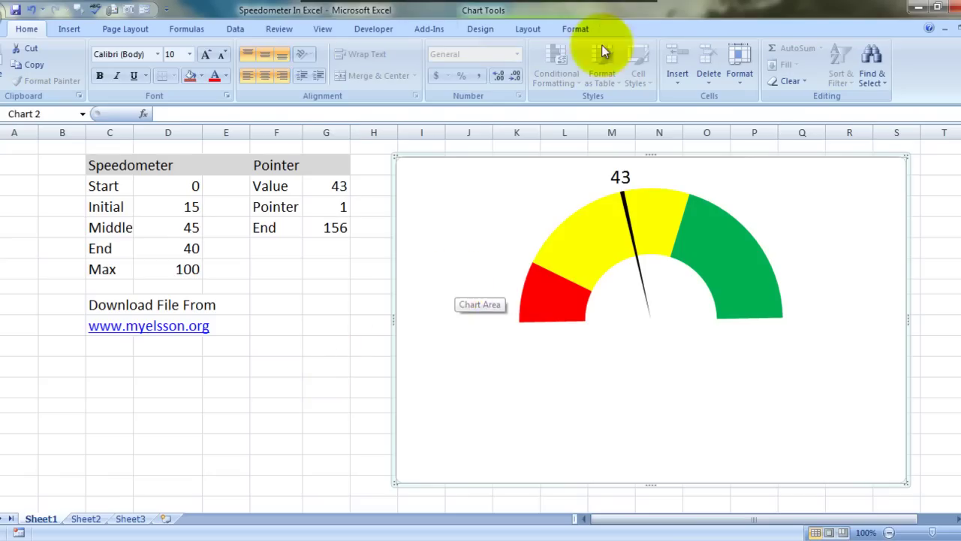
# Step: Give the chart area a light grey Shape Fill background
pyautogui.click(578, 29)
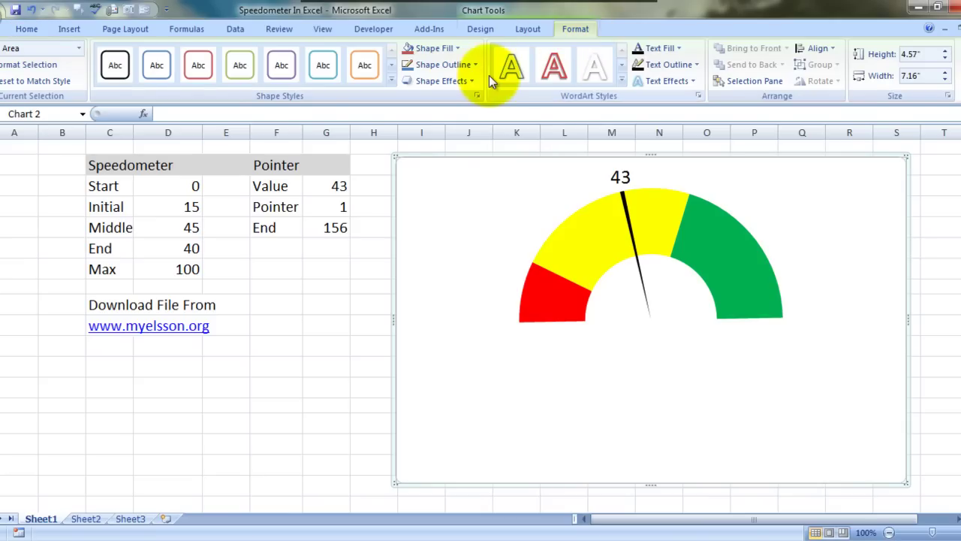
pyautogui.click(460, 51)
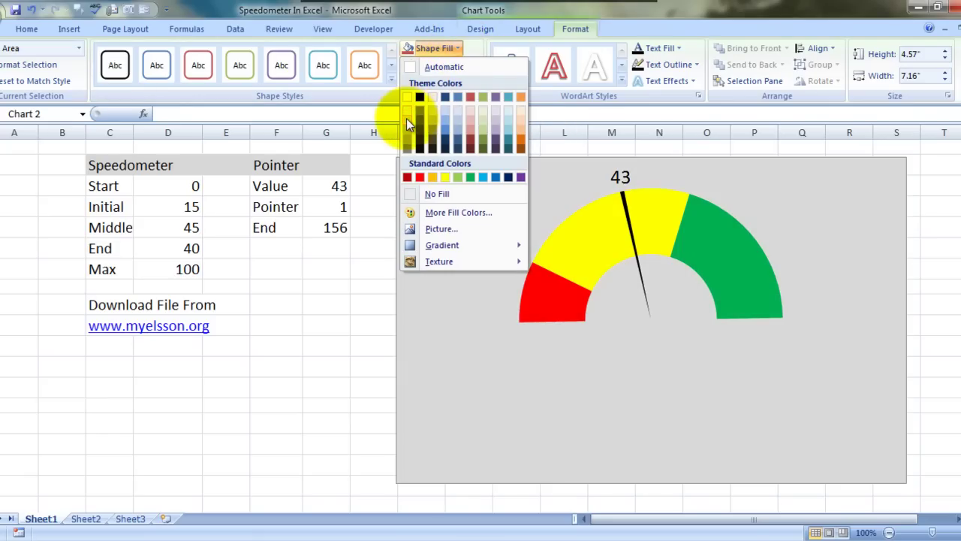
pyautogui.click(407, 110)
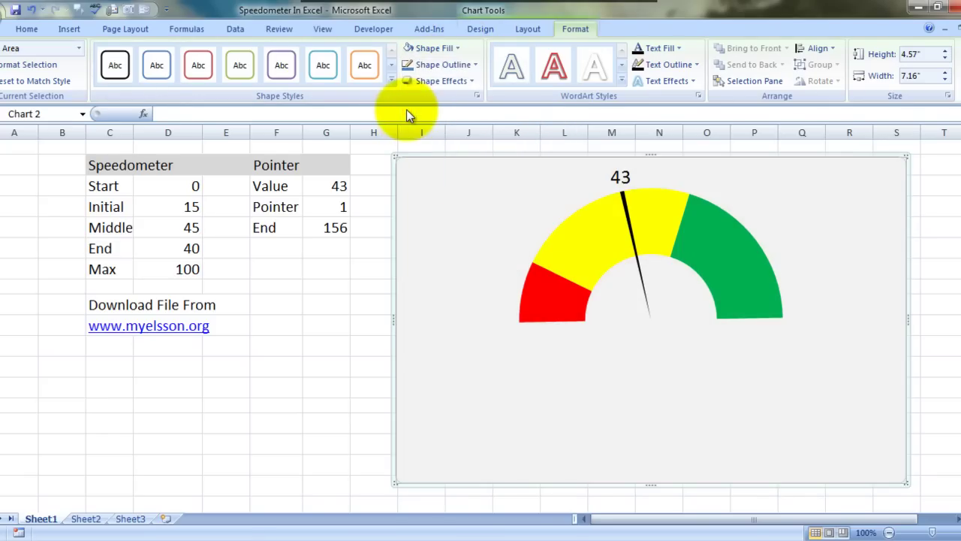
pyautogui.click(369, 302)
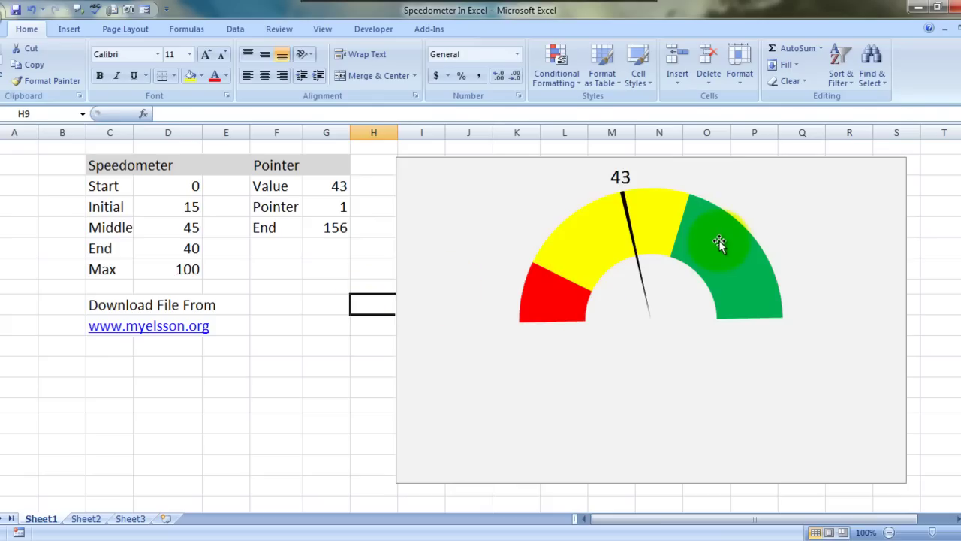
# Step: Raise the speedometer chart's height to about 6.1 inches, then deselect it
pyautogui.click(719, 243)
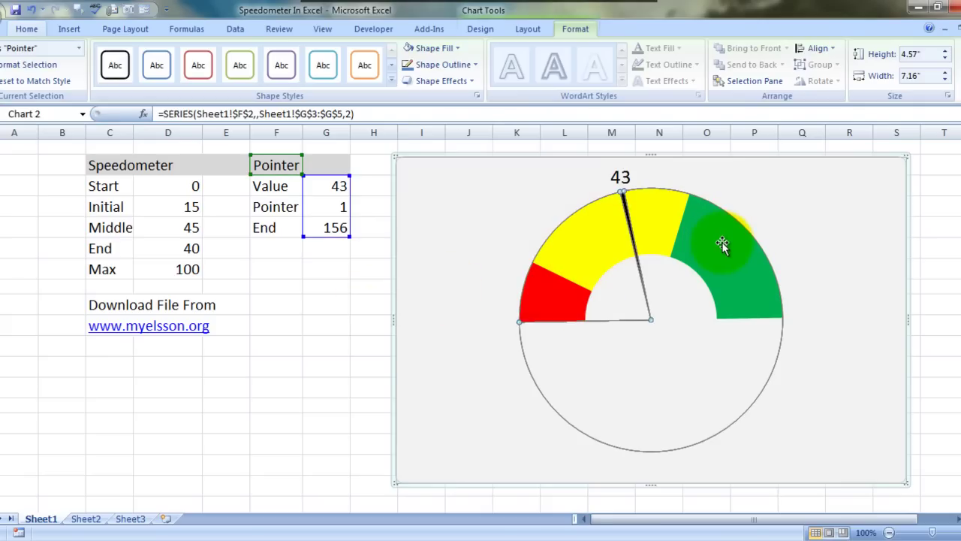
pyautogui.click(946, 56)
pyautogui.click(945, 52)
pyautogui.click(946, 52)
pyautogui.click(945, 53)
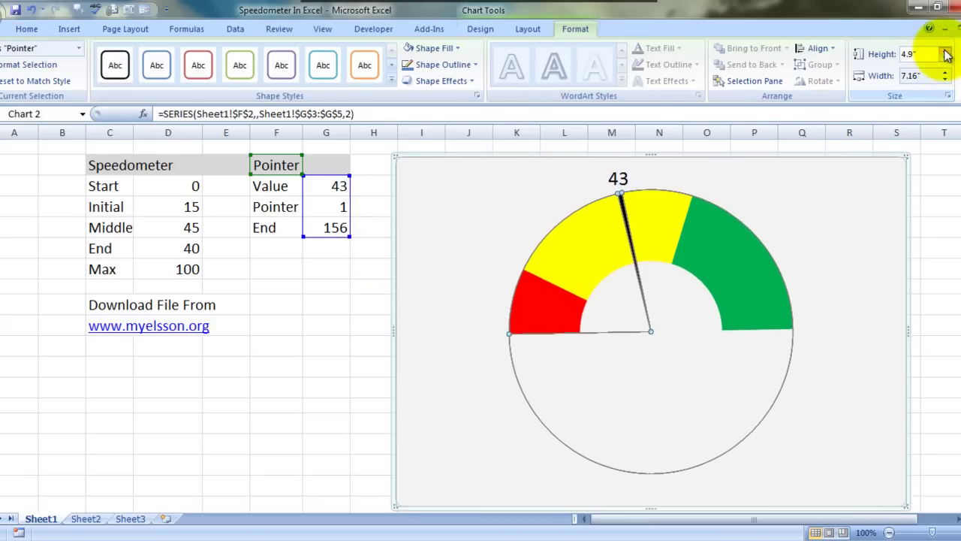
pyautogui.click(946, 52)
pyautogui.click(945, 52)
pyautogui.click(945, 53)
pyautogui.click(945, 53)
pyautogui.click(945, 53)
pyautogui.click(946, 52)
pyautogui.click(937, 202)
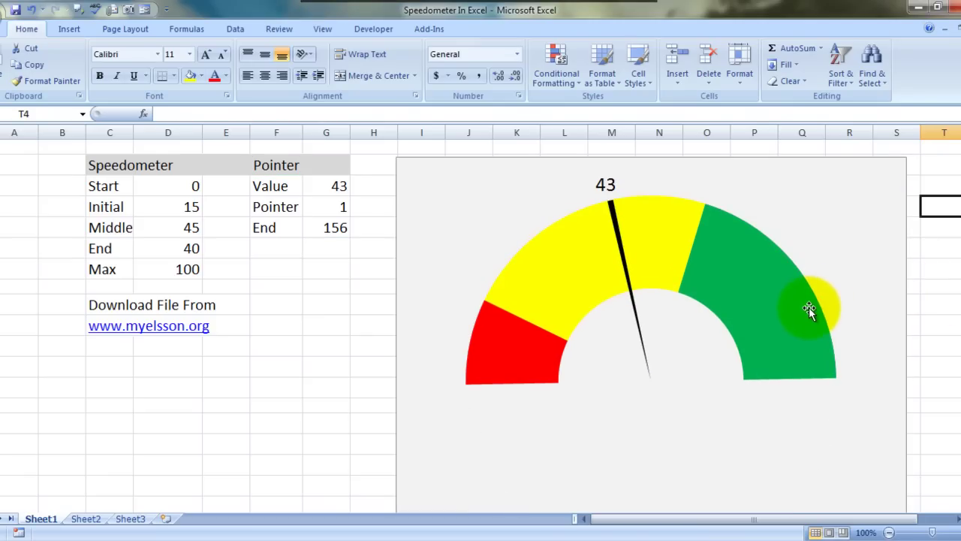
pyautogui.click(308, 479)
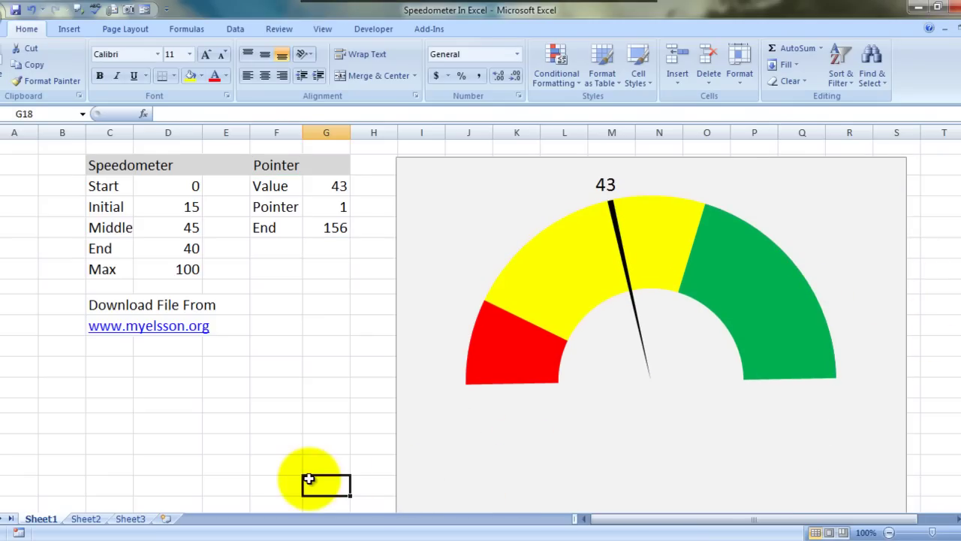